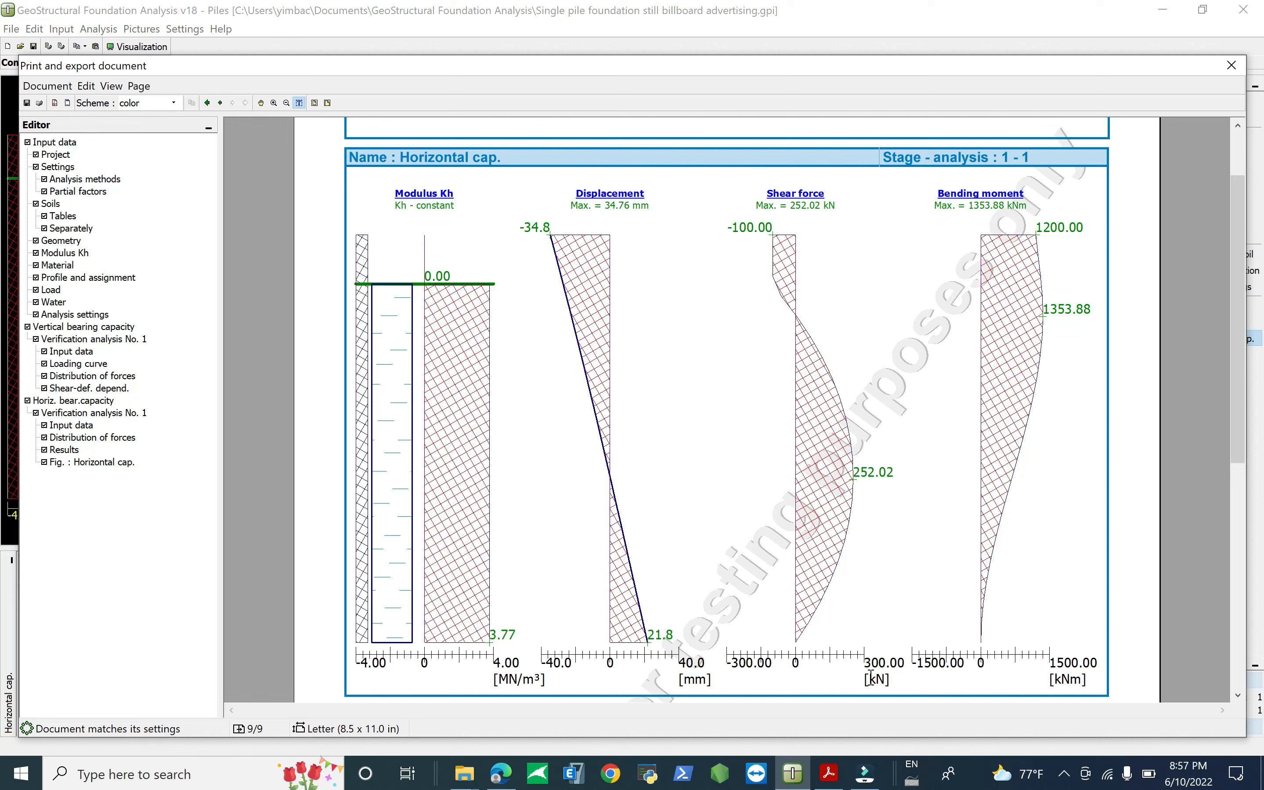
Step: Switch to the billboard PDF in Acrobat and bring up the sheet with the steel billboard's front and side views
click(829, 772)
scroll(482, 492, up, 1)
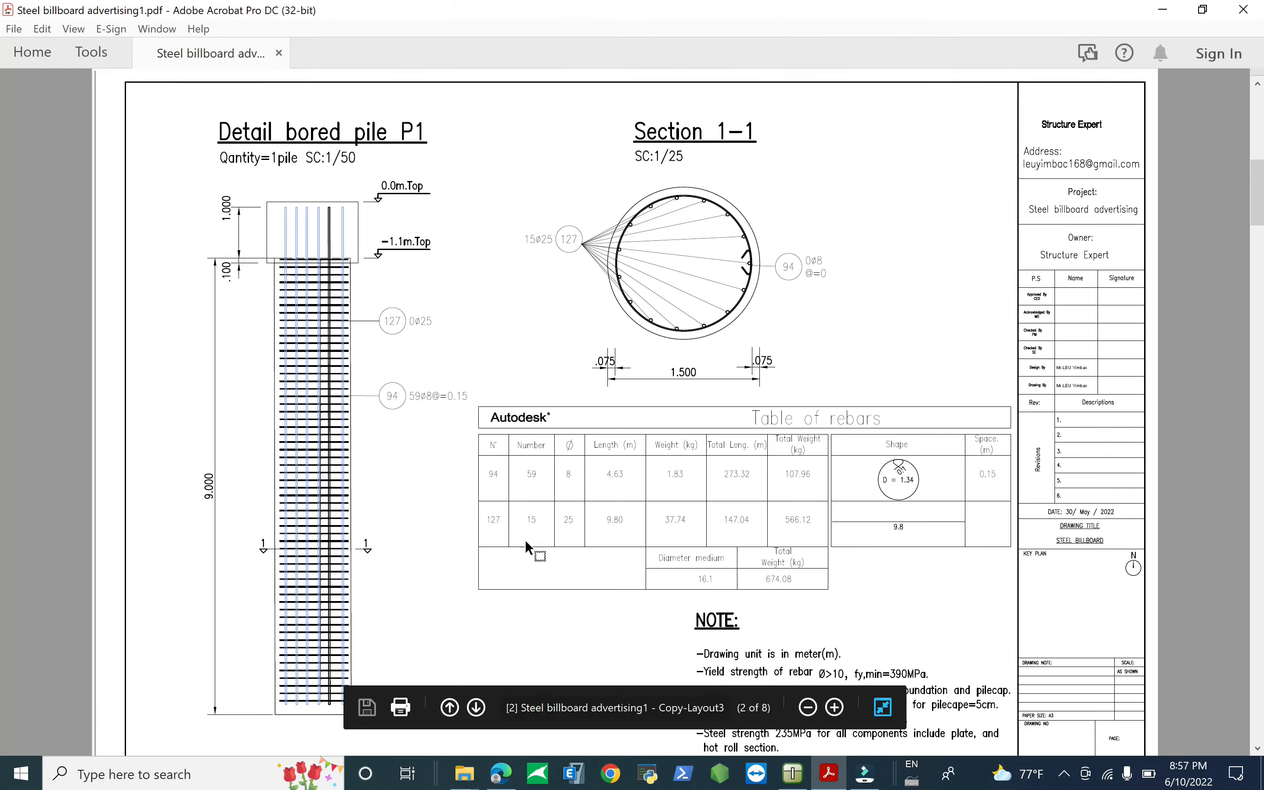
scroll(524, 539, up, 3)
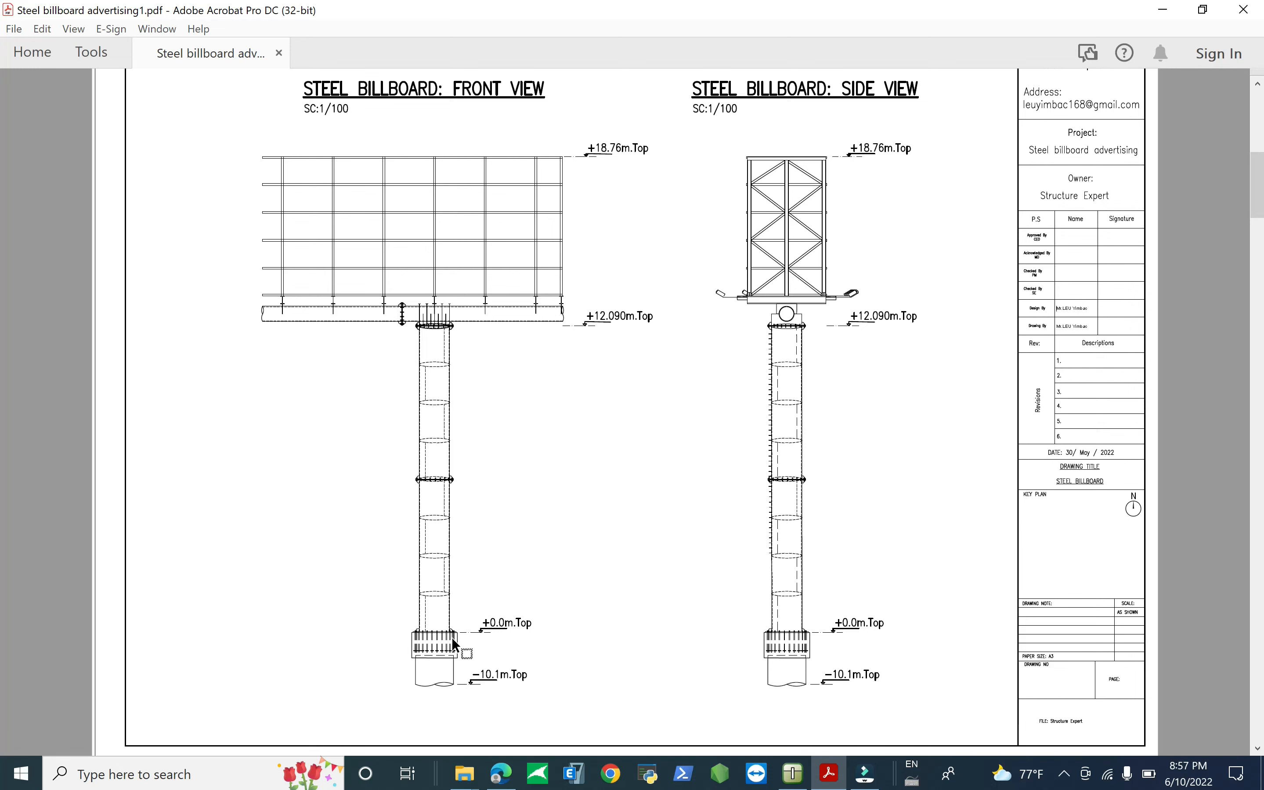
Step: Launch Snipping Tool and capture the PDF drawing window using Window Snip mode
click(84, 778)
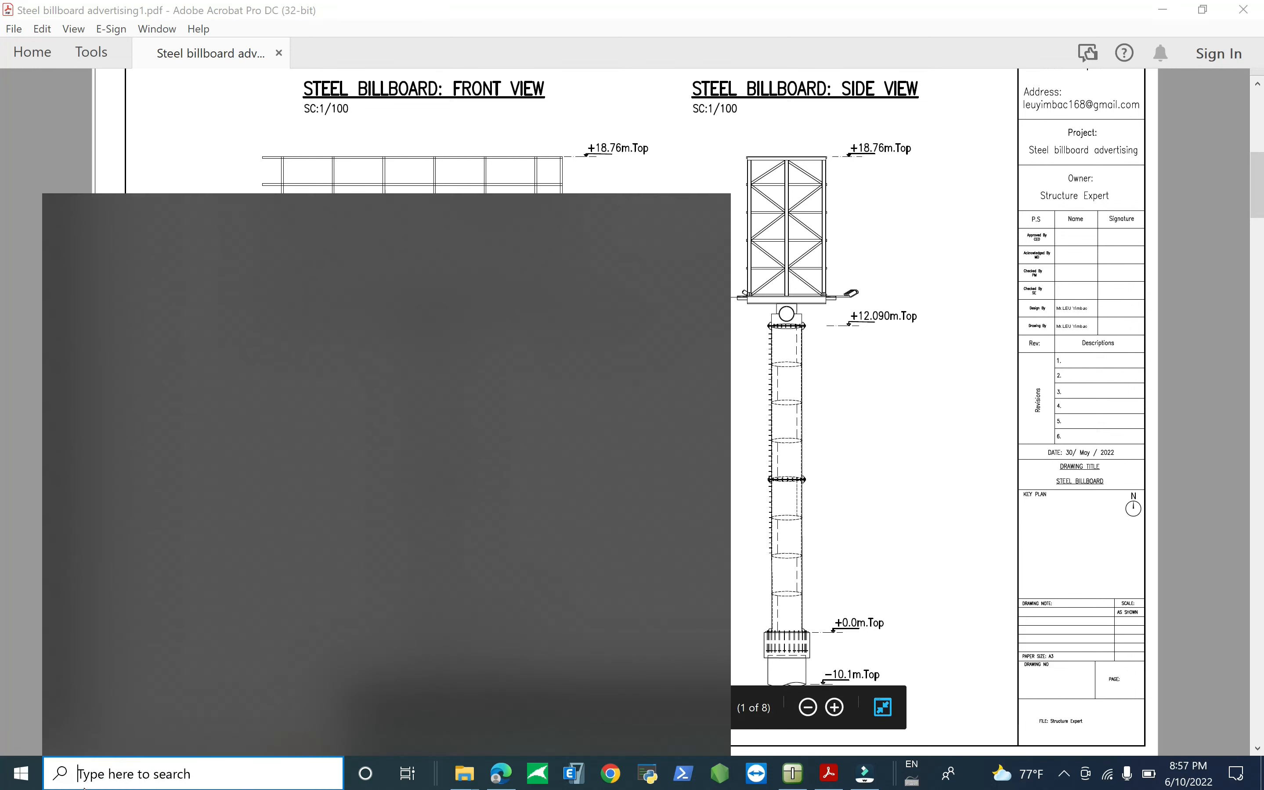
text(sin)
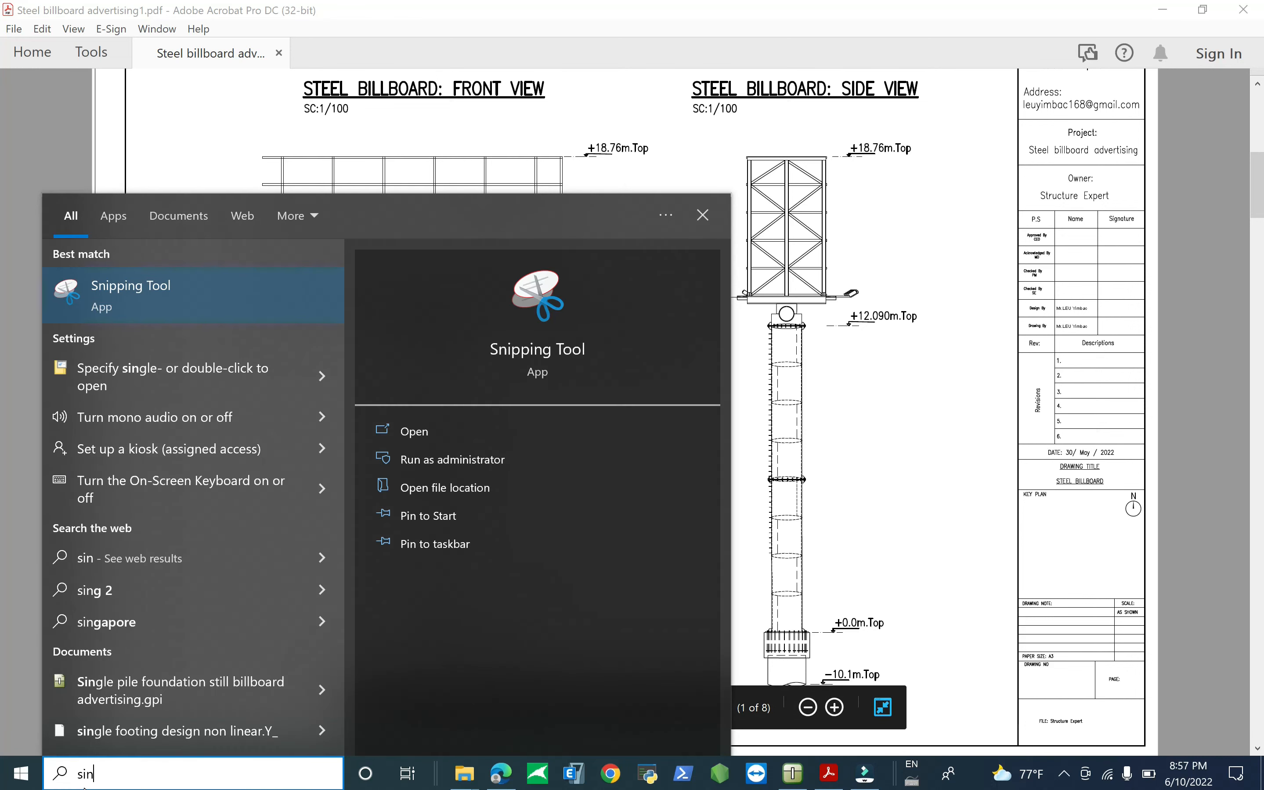
click(179, 299)
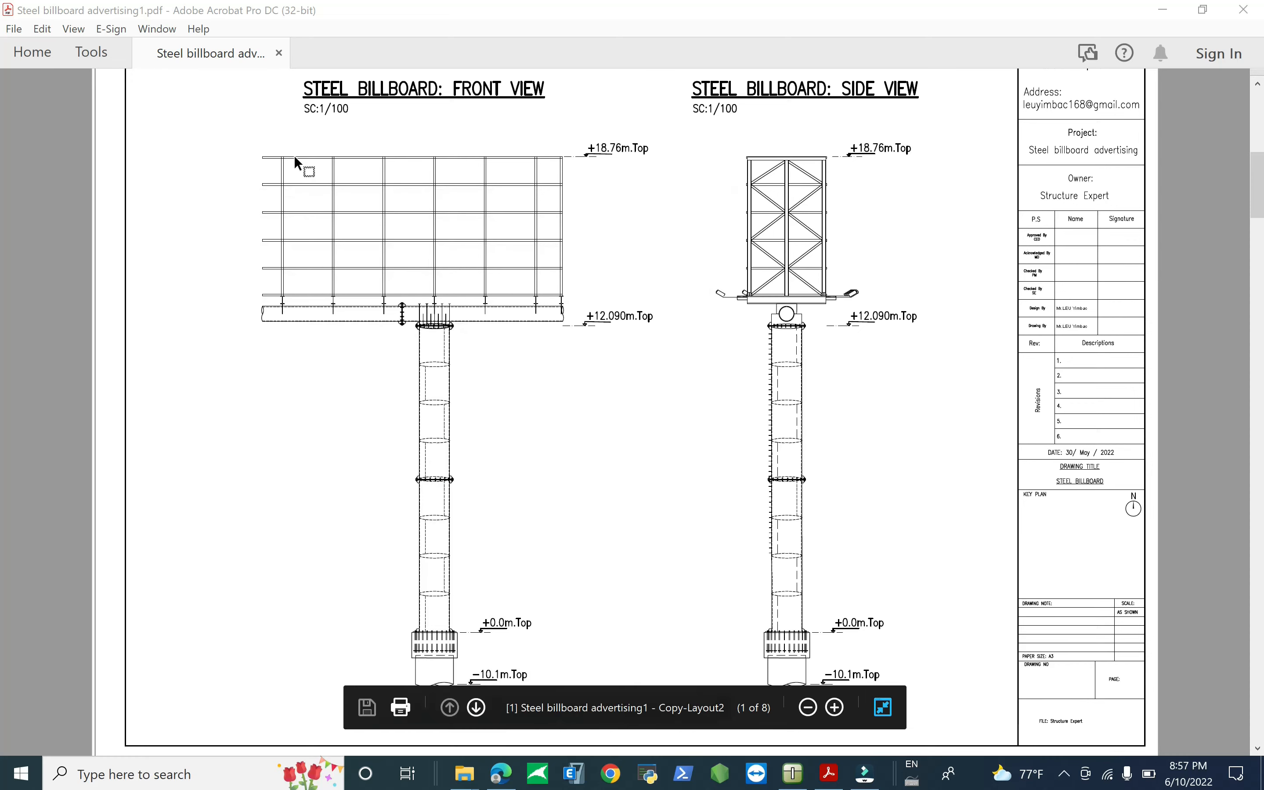
click(1169, 191)
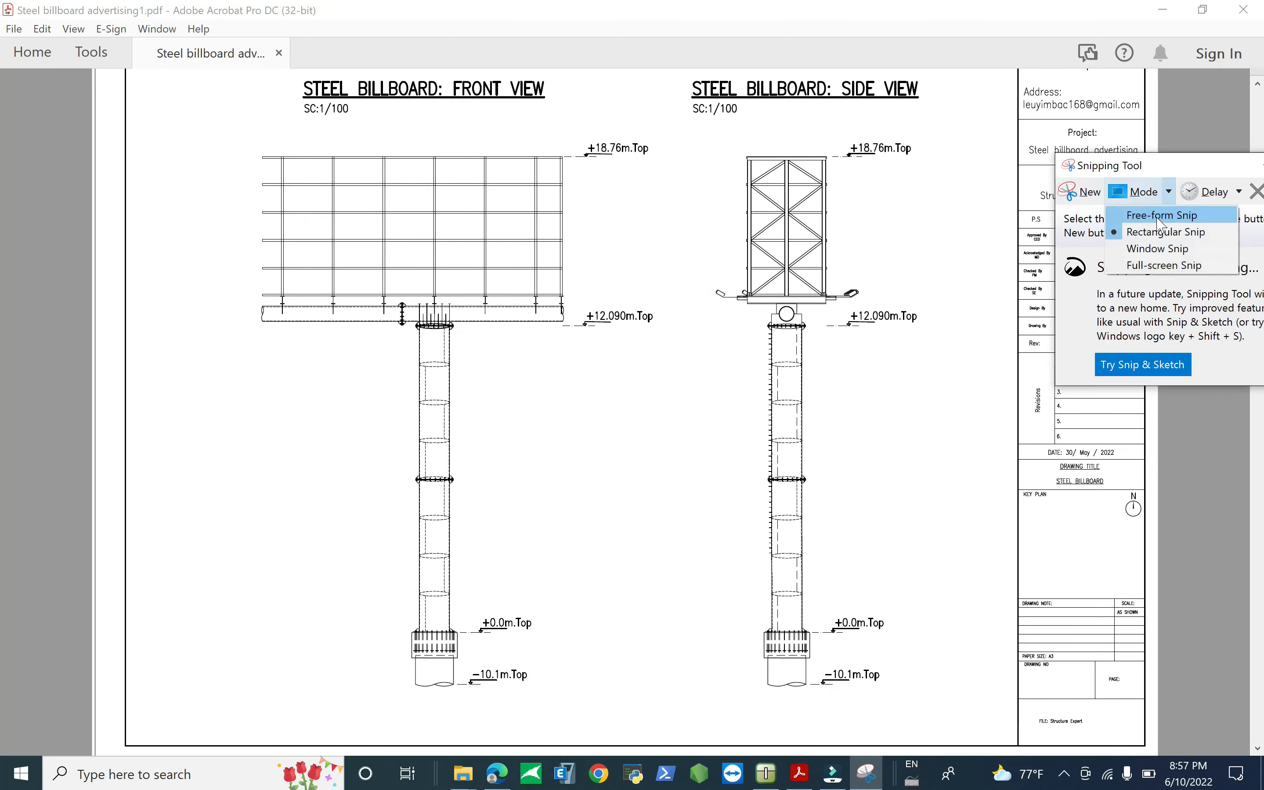
click(1159, 248)
click(618, 239)
Step: Sketch a simplified billboard panel on a post with a hatched ground support labelled "fix" beside the front view
scroll(595, 266, down, 4)
mouse_move(397, 594)
mouse_down()
mouse_move(450, 596)
mouse_move(381, 629)
mouse_up()
drag(421, 453, 417, 601)
mouse_move(350, 450)
mouse_down()
mouse_move(441, 453)
mouse_move(464, 406)
mouse_move(373, 409)
mouse_move(355, 458)
mouse_up()
drag(325, 606, 338, 579)
mouse_move(302, 613)
mouse_down()
mouse_move(355, 617)
mouse_move(348, 632)
mouse_up()
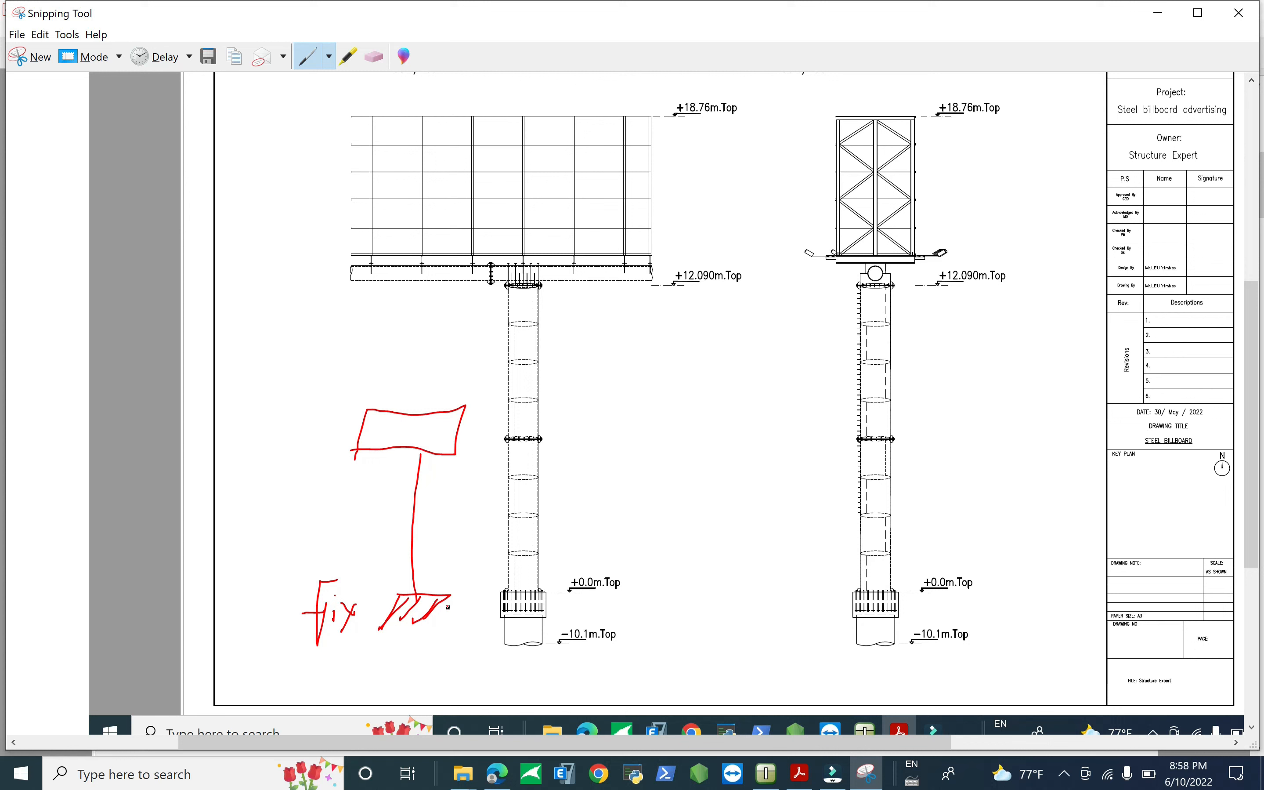
Step: Mark level symbols at the sketched post's fixed base and beside the top of the panel
drag(448, 593, 481, 594)
mouse_move(282, 400)
mouse_down()
mouse_move(325, 400)
mouse_move(311, 385)
mouse_up()
click(497, 773)
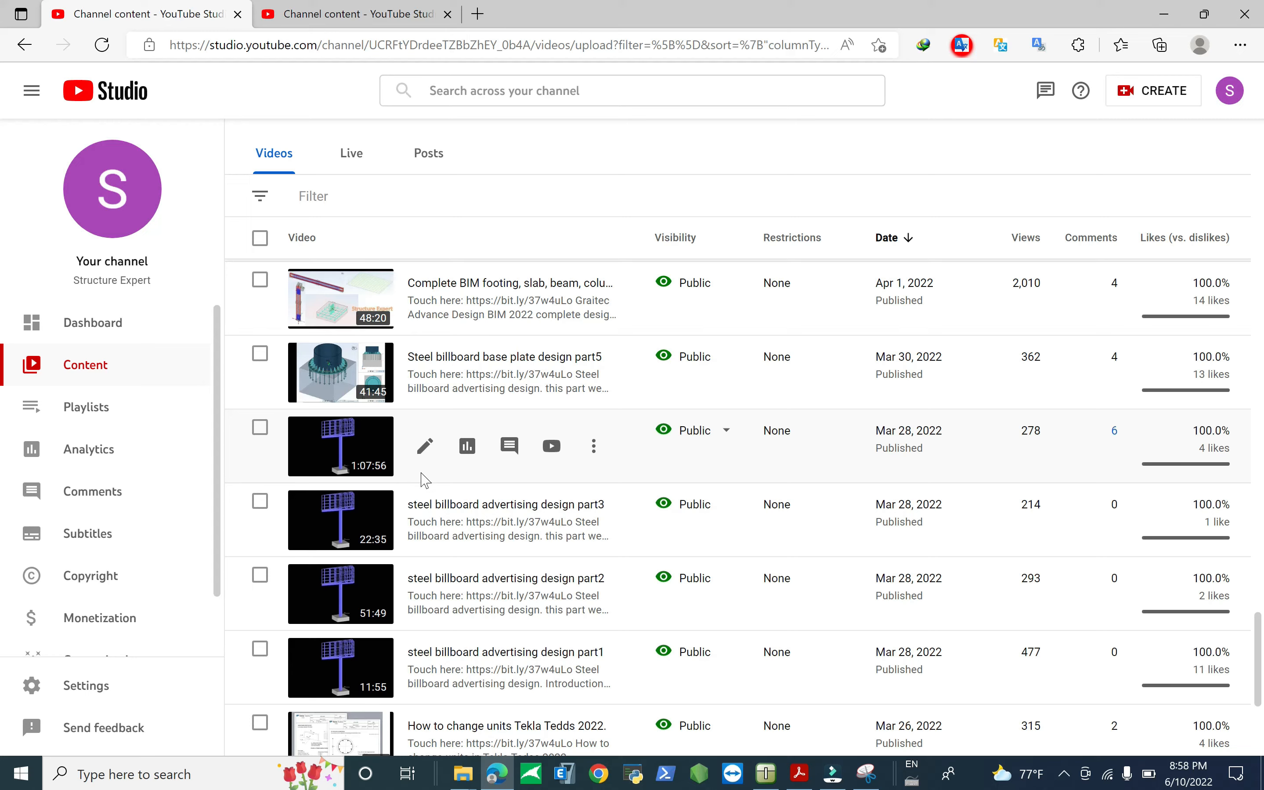
mouse_move(846, 783)
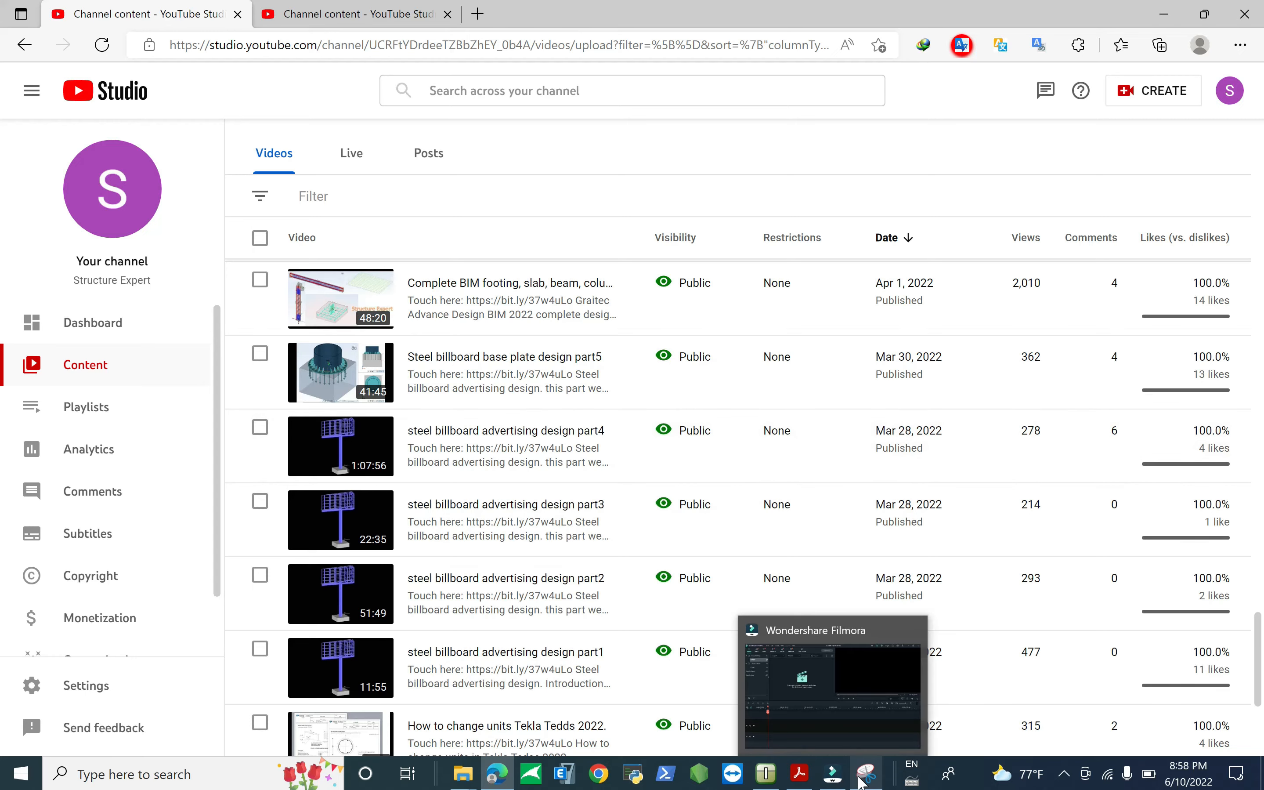
click(866, 774)
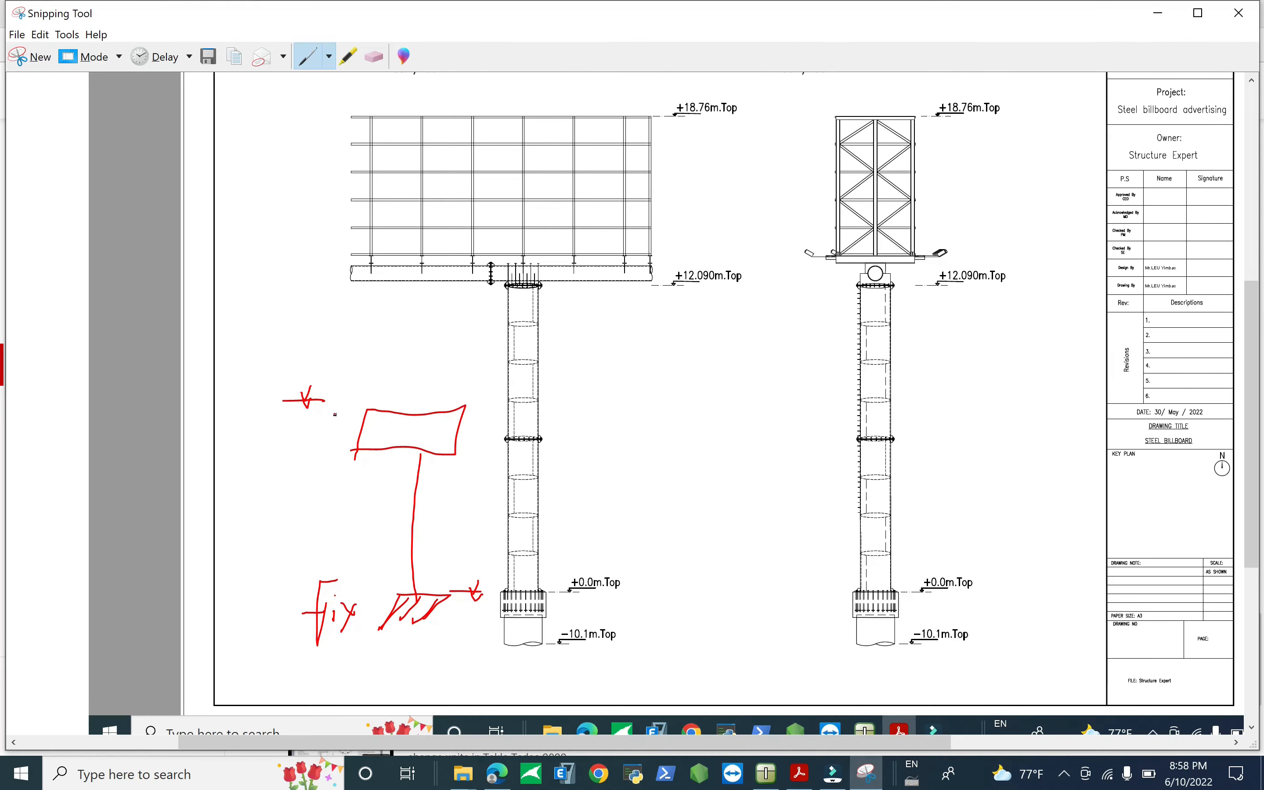
Step: Sketch a leaning-post displacement diagram beside the billboard sketch and annotate its top offset as 60
mouse_move(251, 390)
mouse_down()
mouse_move(241, 403)
mouse_move(259, 392)
mouse_move(265, 411)
mouse_move(289, 410)
mouse_up()
drag(238, 601, 278, 601)
mouse_move(239, 599)
mouse_down()
mouse_move(329, 405)
mouse_move(268, 408)
mouse_move(238, 601)
mouse_up()
mouse_move(241, 361)
mouse_down()
mouse_move(257, 359)
mouse_move(249, 369)
mouse_up()
mouse_move(342, 359)
mouse_down()
mouse_move(356, 357)
mouse_move(341, 364)
mouse_move(359, 374)
mouse_up()
mouse_move(283, 346)
mouse_down()
mouse_move(277, 366)
mouse_move(295, 362)
mouse_up()
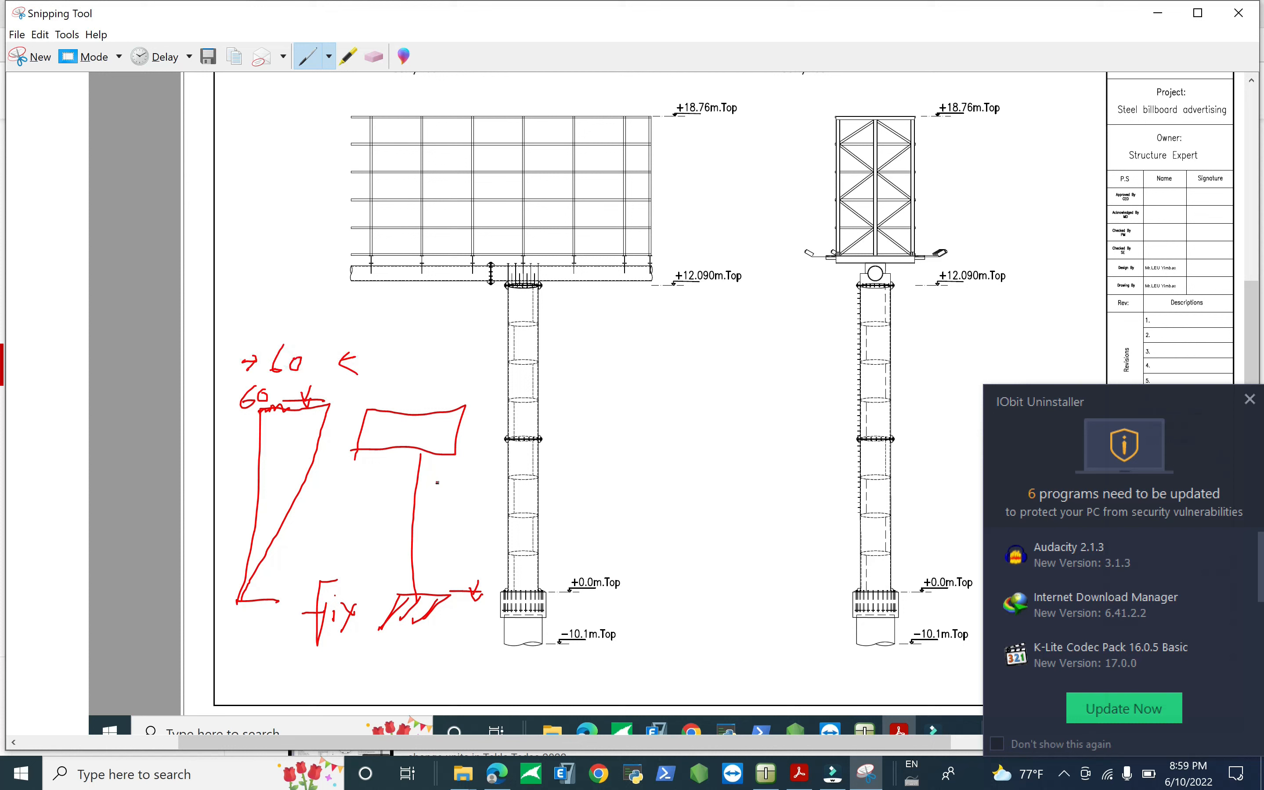
Step: Check the pile head displacement diagram in the GeoStructural report and return to the annotated snip
click(800, 774)
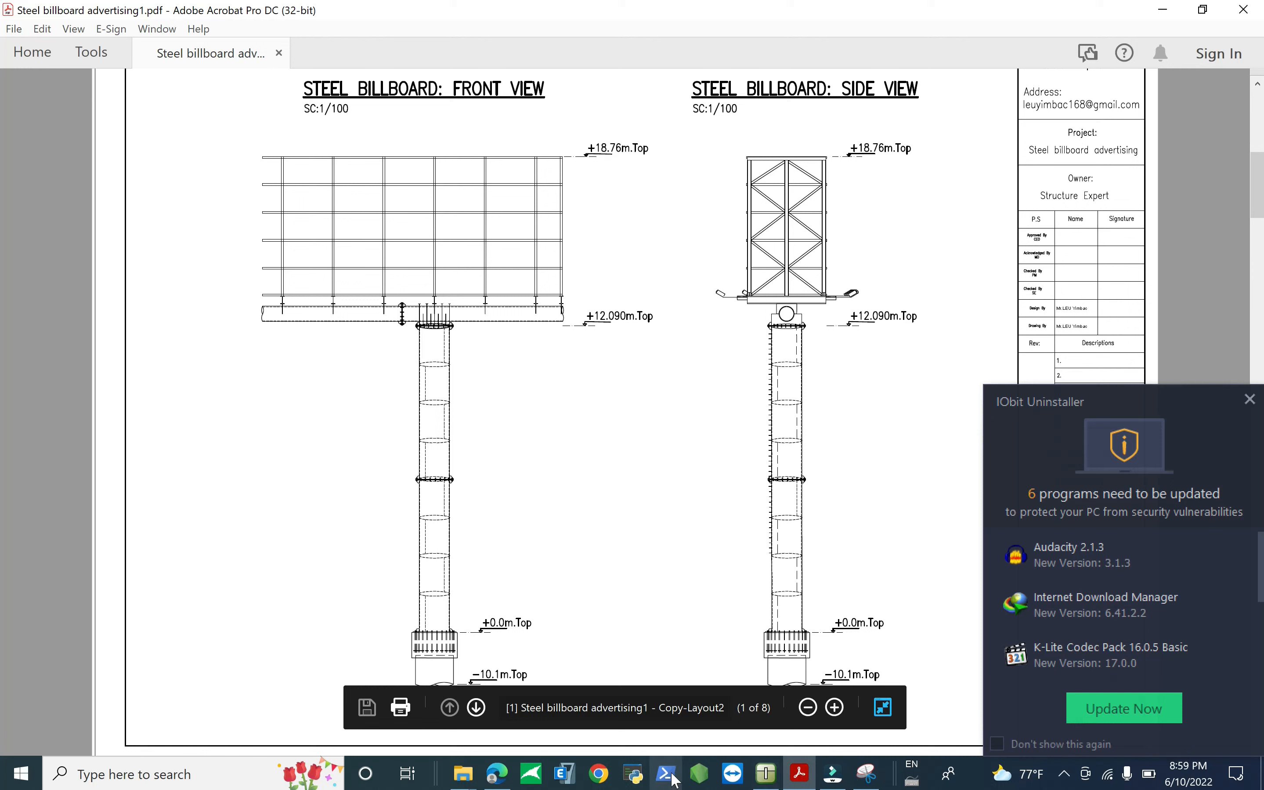
mouse_move(854, 781)
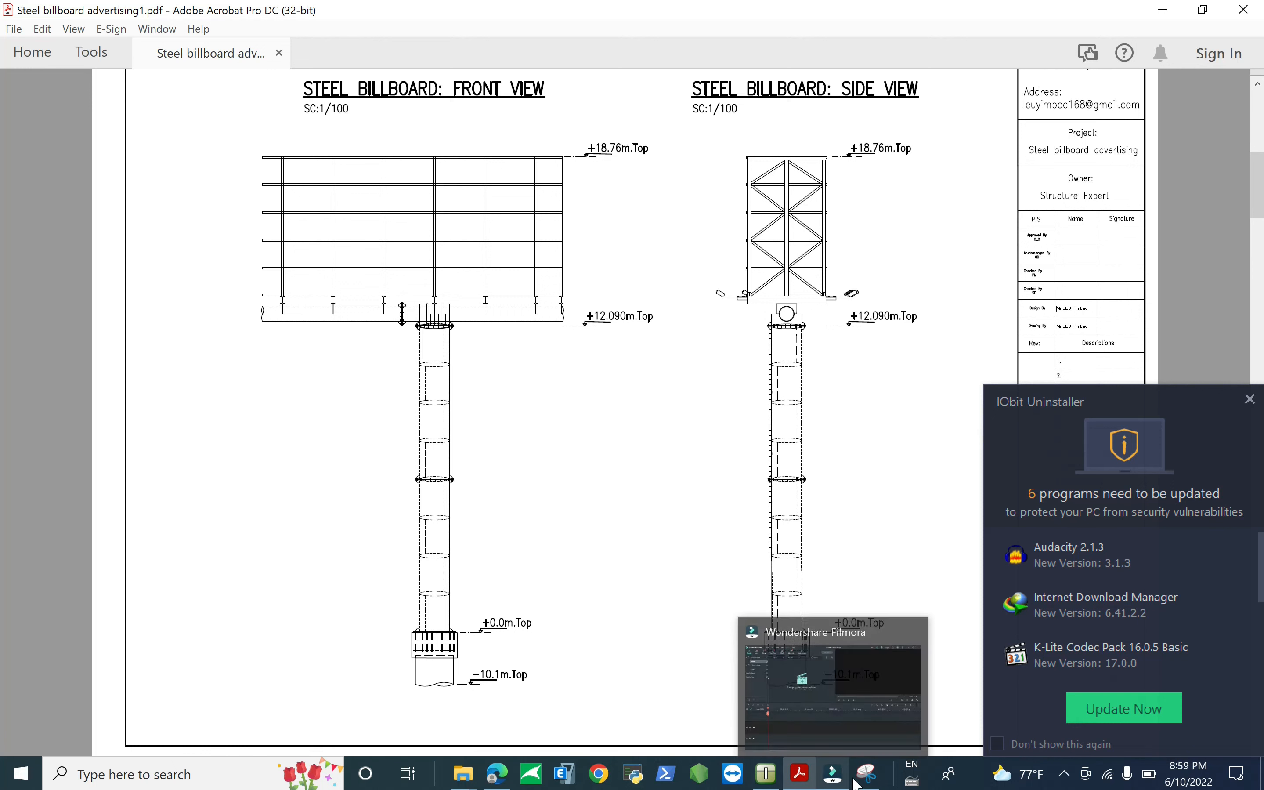
click(766, 773)
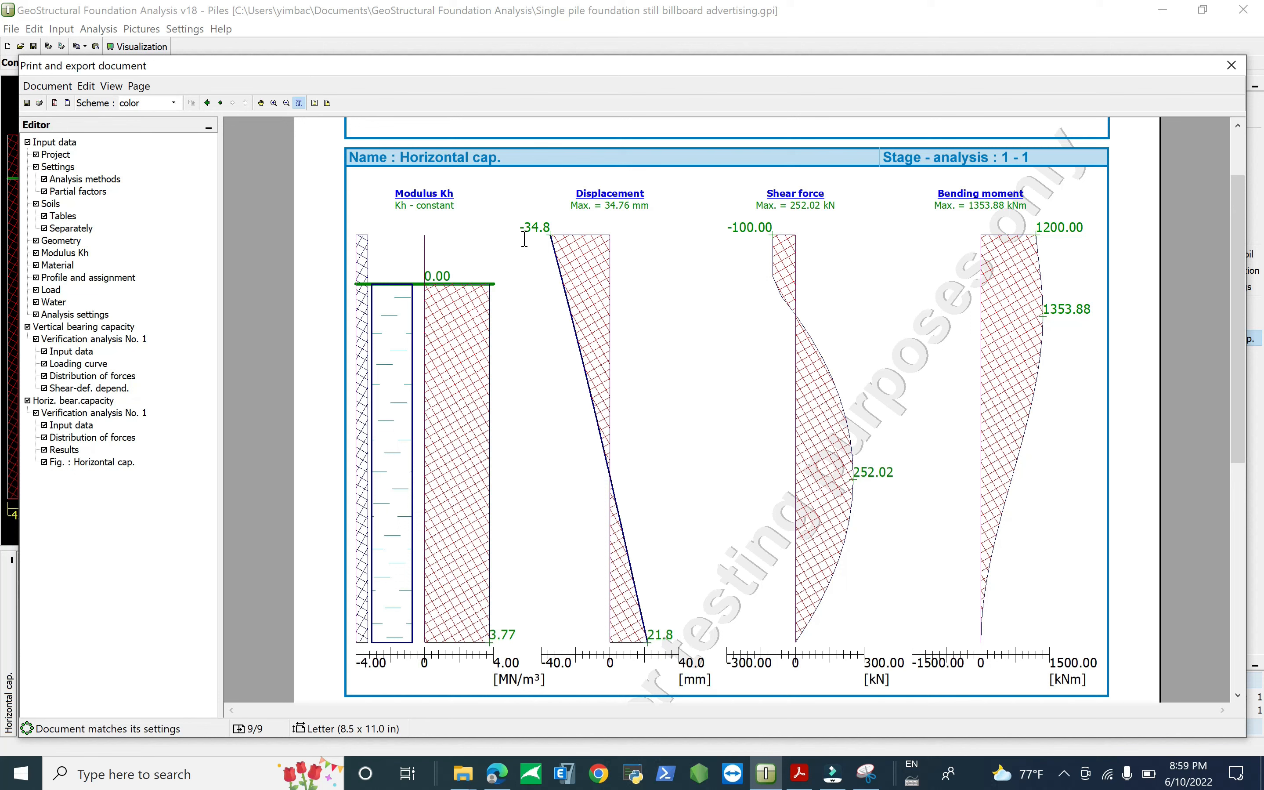
click(866, 773)
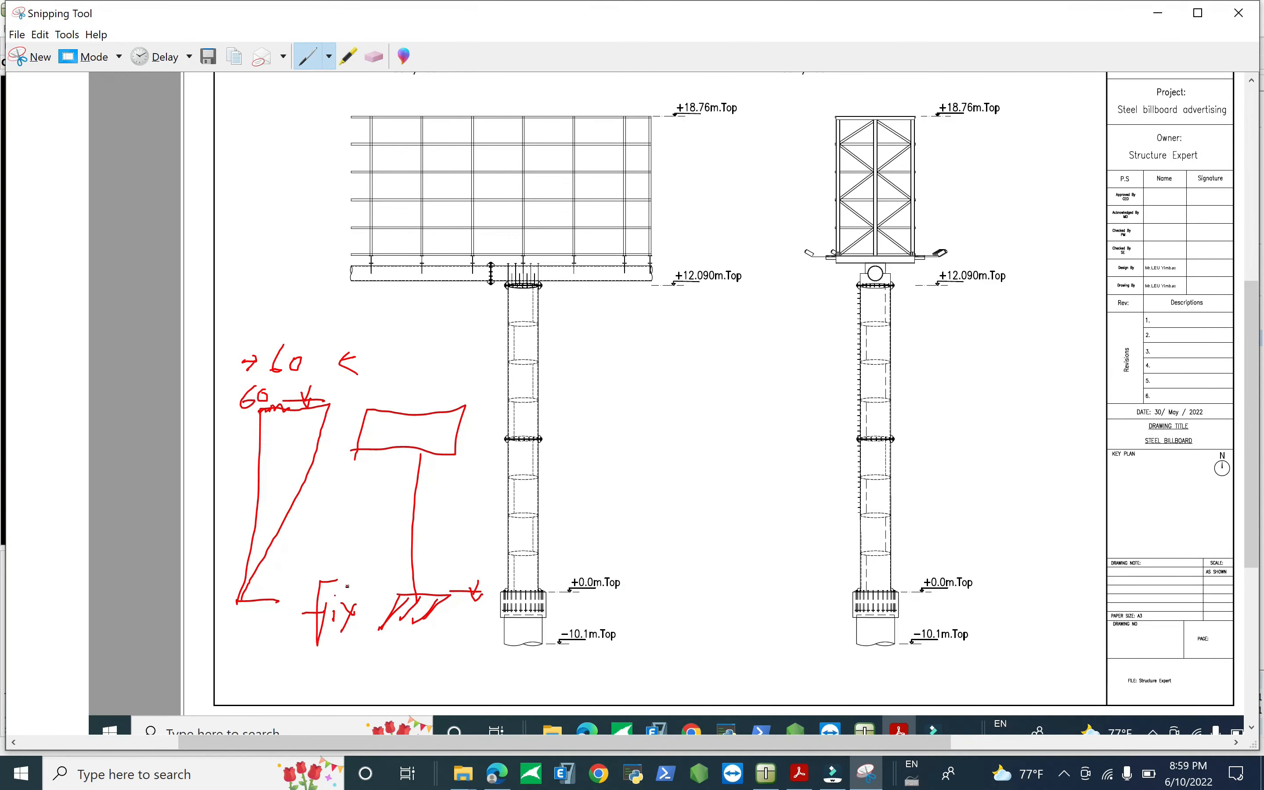
Step: Sketch a tilted pile with ground-level arrows and extend it upward into a leaning post carrying a billboard panel
drag(631, 590, 685, 589)
drag(660, 690, 708, 583)
drag(689, 693, 756, 589)
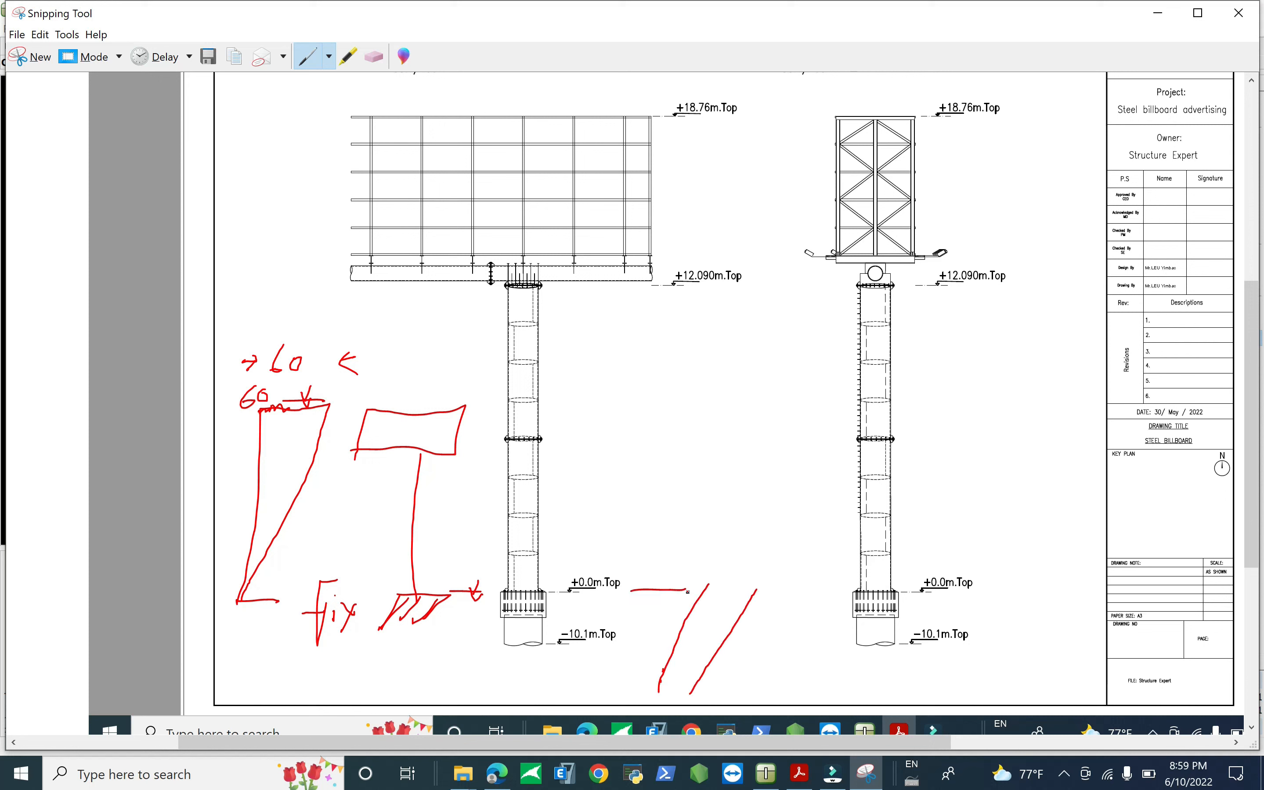
drag(677, 577, 688, 596)
mouse_move(766, 592)
mouse_down()
mouse_move(829, 591)
mouse_move(772, 602)
mouse_move(786, 606)
mouse_up()
mouse_move(715, 573)
mouse_down()
mouse_move(792, 459)
mouse_move(881, 207)
mouse_move(919, 204)
mouse_move(961, 236)
mouse_move(760, 624)
mouse_up()
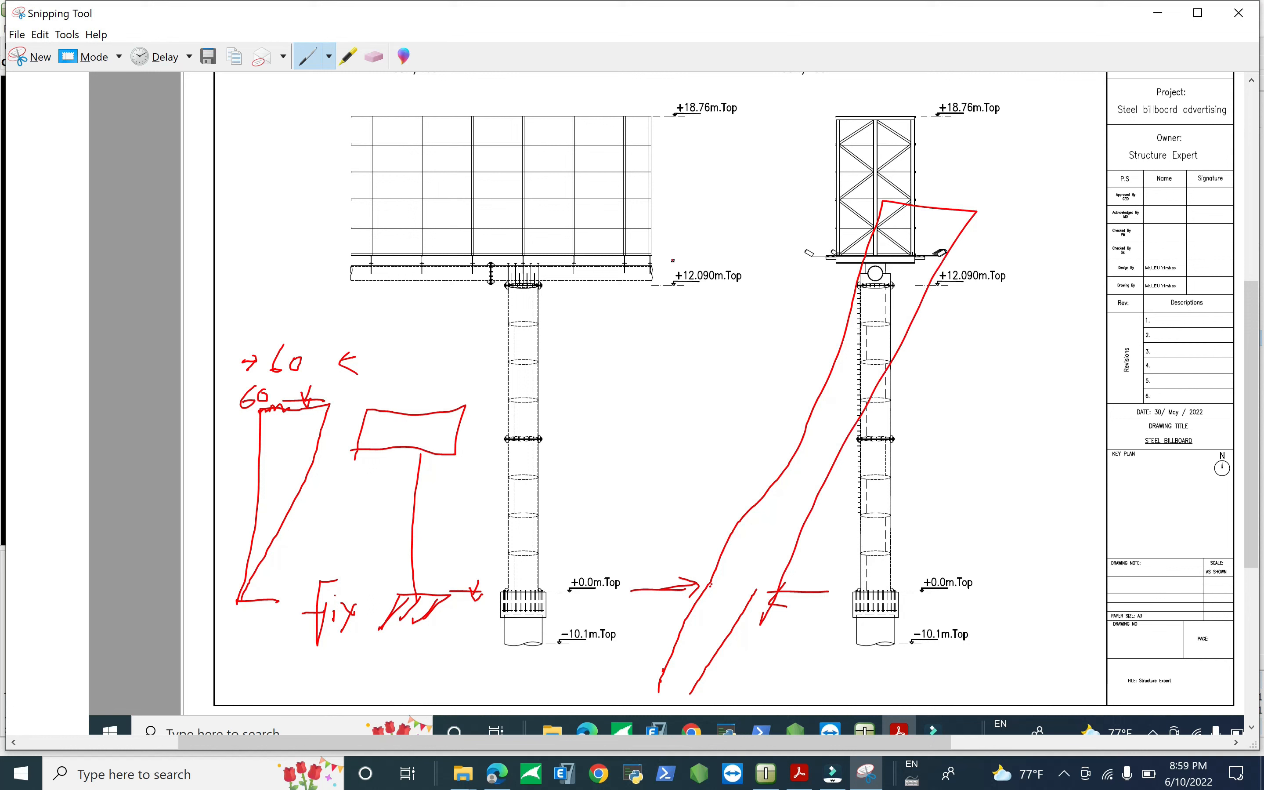
mouse_move(735, 183)
mouse_down()
mouse_move(1066, 243)
mouse_move(1099, 160)
mouse_move(811, 138)
mouse_move(742, 248)
mouse_up()
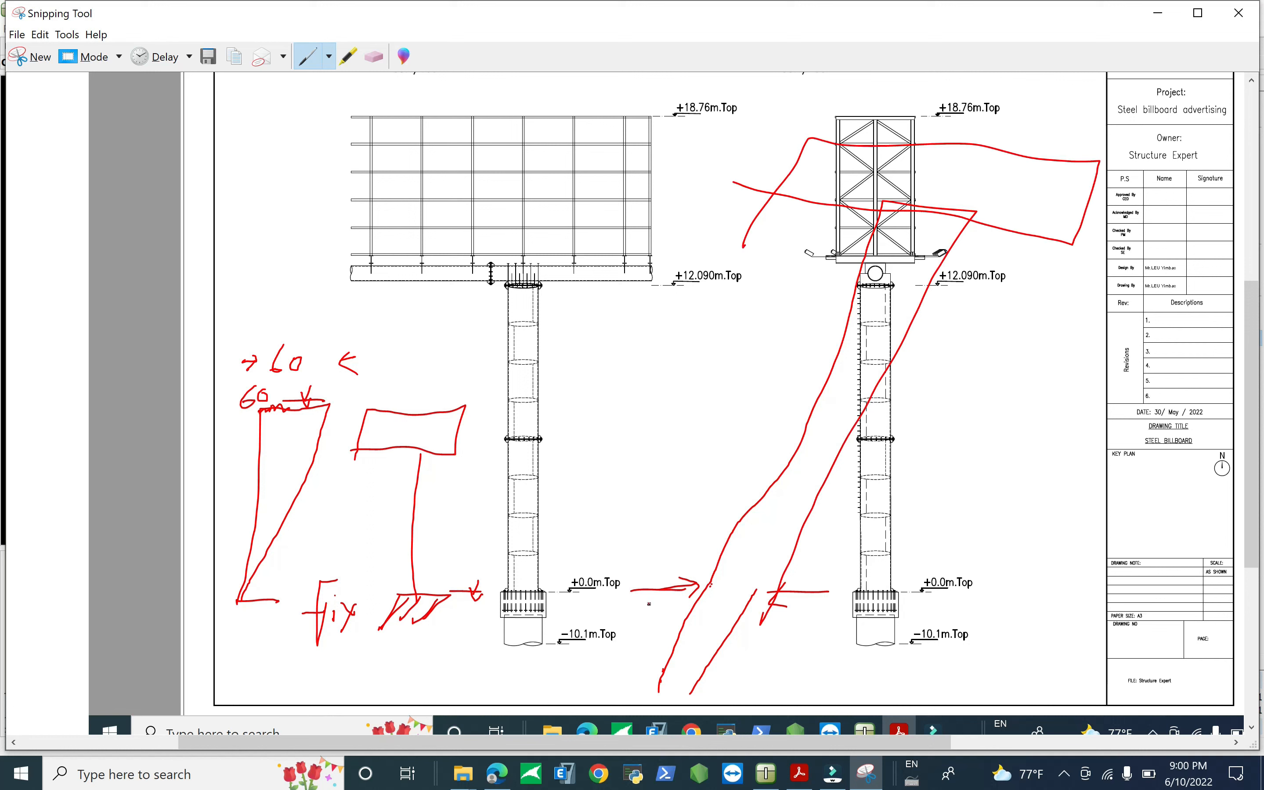
Step: Add a dashed vertical reference line and level mark at the tilted pile, and write a delta "d" label beside it
drag(654, 591, 651, 654)
drag(652, 663, 651, 685)
drag(638, 555, 640, 568)
drag(653, 679, 649, 703)
mouse_move(757, 662)
mouse_down()
mouse_move(772, 680)
mouse_move(754, 671)
mouse_move(799, 650)
mouse_move(772, 649)
mouse_up()
mouse_move(822, 655)
mouse_down()
mouse_move(817, 668)
mouse_move(834, 621)
mouse_move(828, 683)
mouse_up()
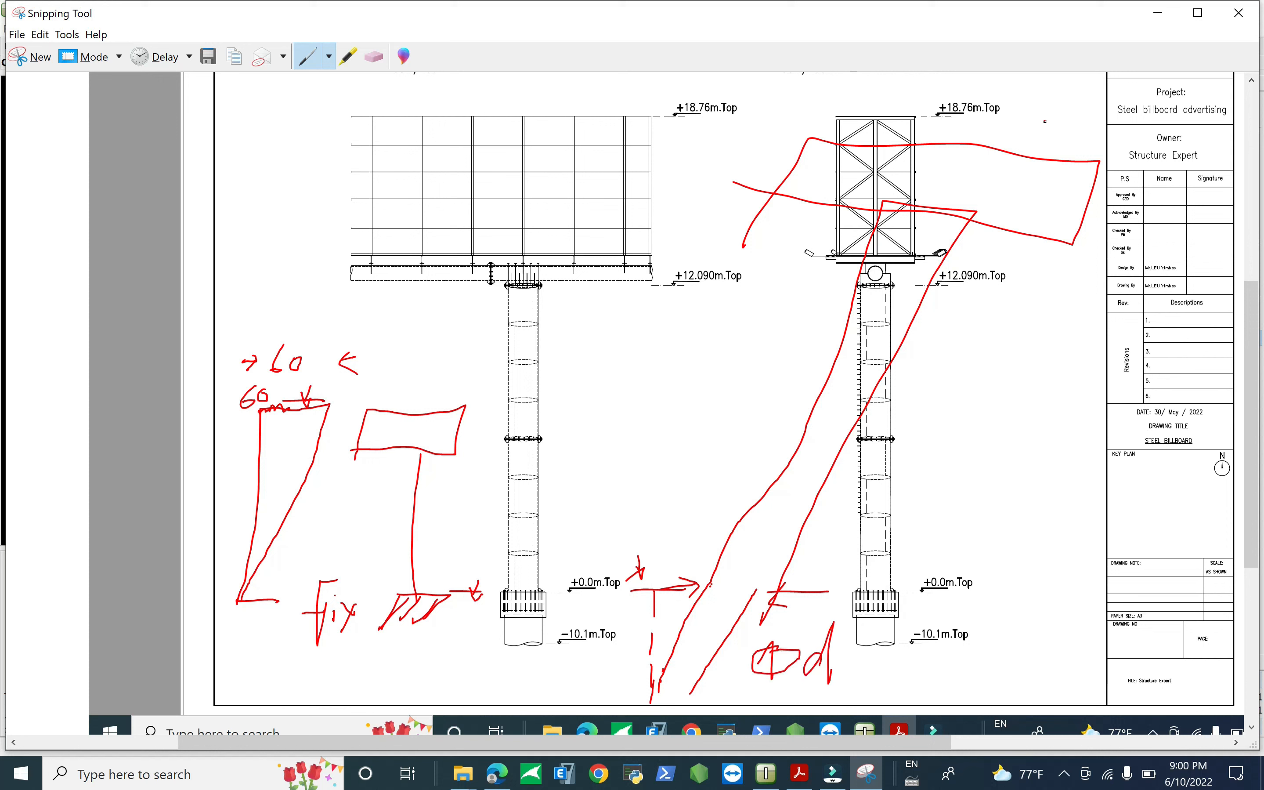
Step: Write a "2d" displacement label by the leaning panel and add a "D 100" leader note to the 60 annotation
drag(1035, 118, 1032, 135)
mouse_move(1042, 123)
mouse_down()
mouse_move(1031, 154)
mouse_move(1068, 154)
mouse_move(1092, 120)
mouse_move(1102, 158)
mouse_up()
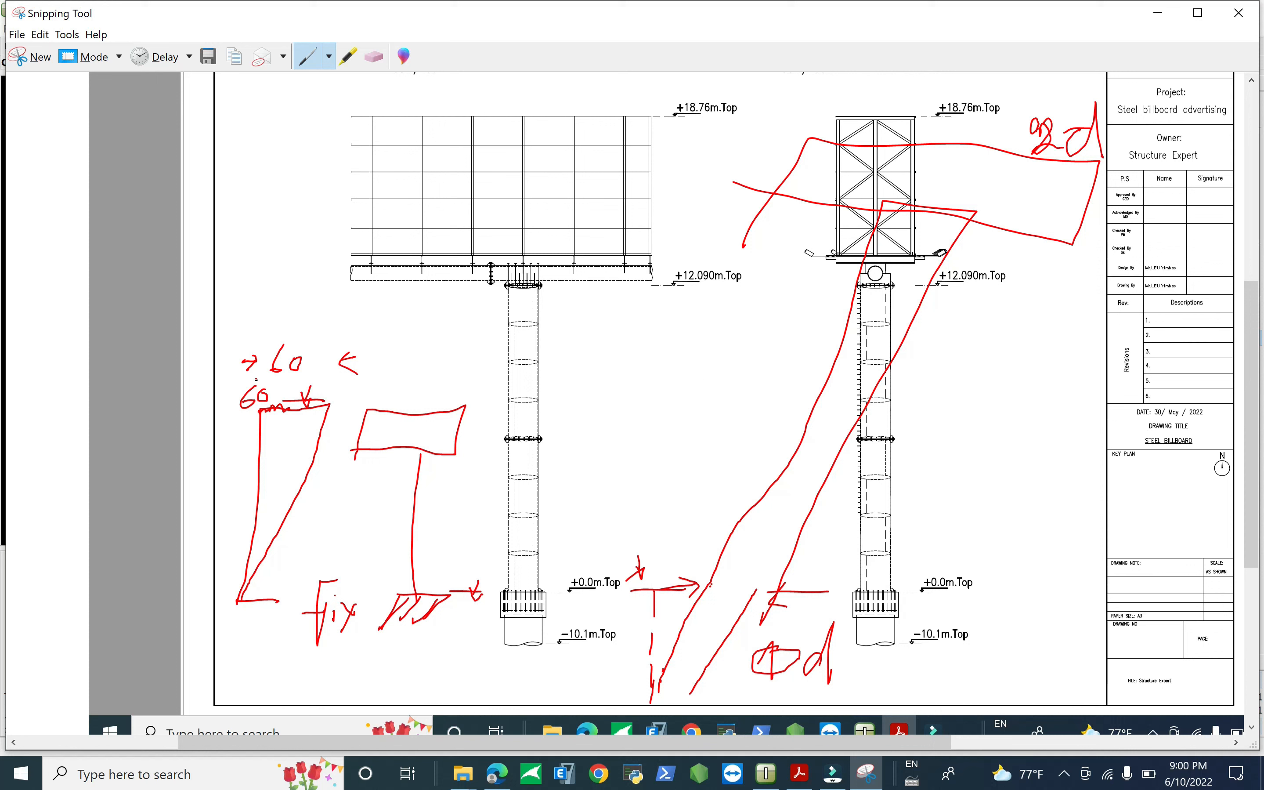
mouse_move(281, 345)
mouse_down()
mouse_move(277, 363)
mouse_move(361, 327)
mouse_move(358, 315)
mouse_move(386, 320)
mouse_move(385, 332)
mouse_move(400, 309)
mouse_move(444, 308)
mouse_up()
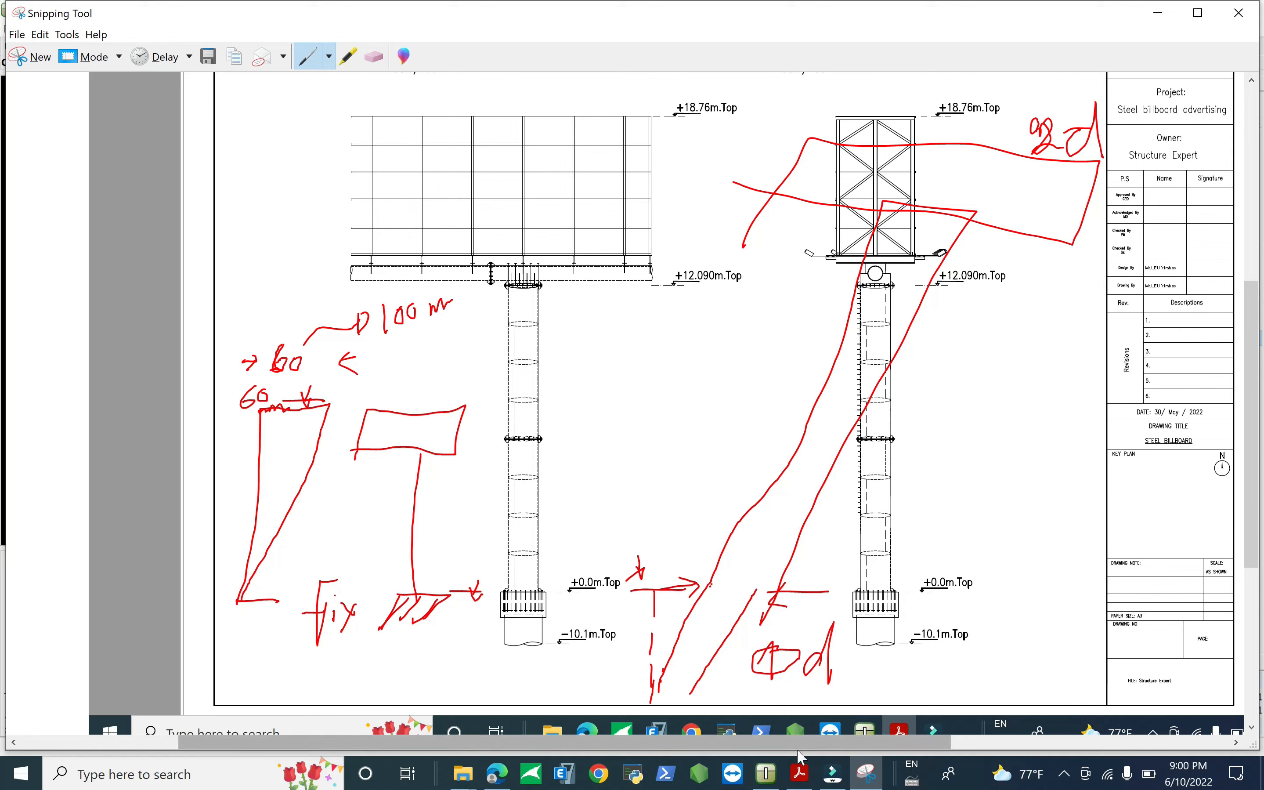
Step: Review the horizontal capacity diagrams in the GeoStructural report again and return to the annotated snip
mouse_move(767, 778)
click(740, 687)
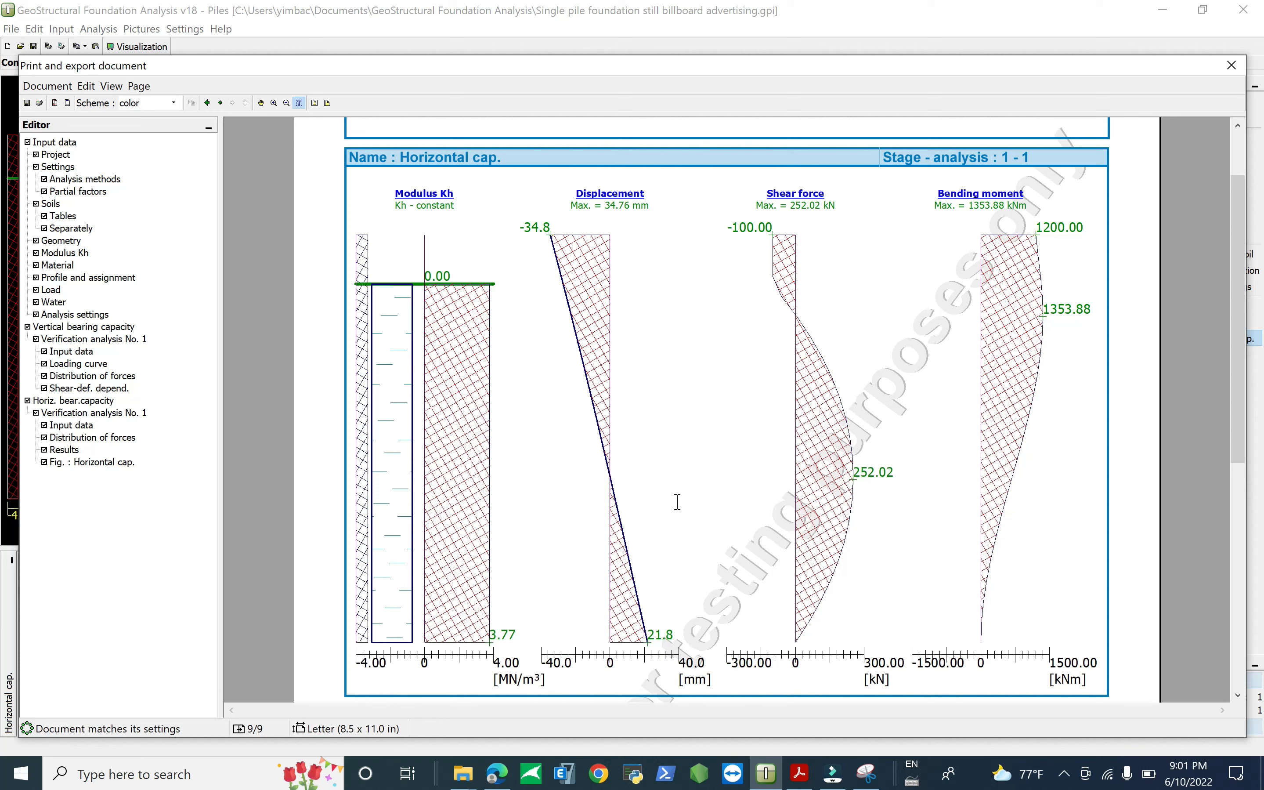
click(497, 773)
click(864, 772)
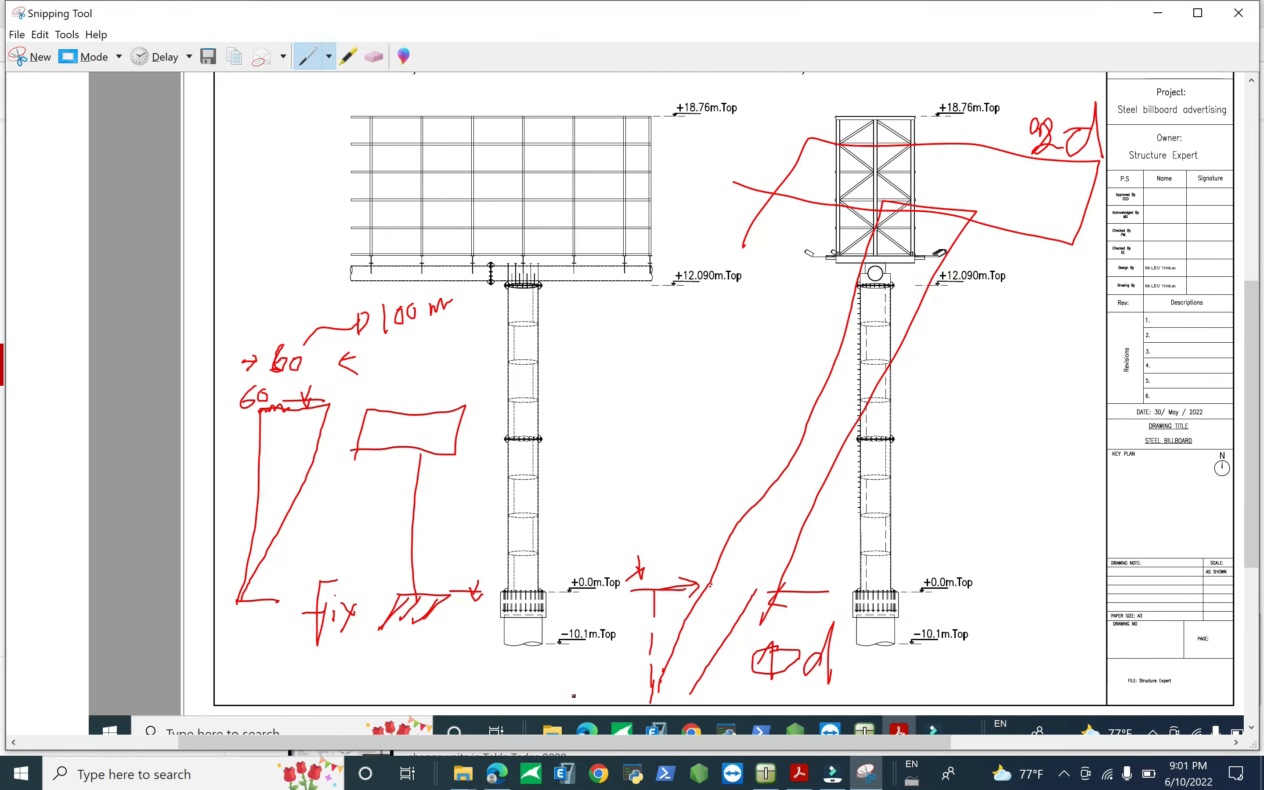
Step: Sketch a tilted pile line with a vertical reference and offset value at the front-view foundation, extending the line far upward
drag(505, 698, 562, 591)
drag(498, 651, 502, 694)
mouse_move(516, 571)
mouse_down()
mouse_move(505, 596)
mouse_move(533, 591)
mouse_move(543, 562)
mouse_move(615, 512)
mouse_move(773, 301)
mouse_up()
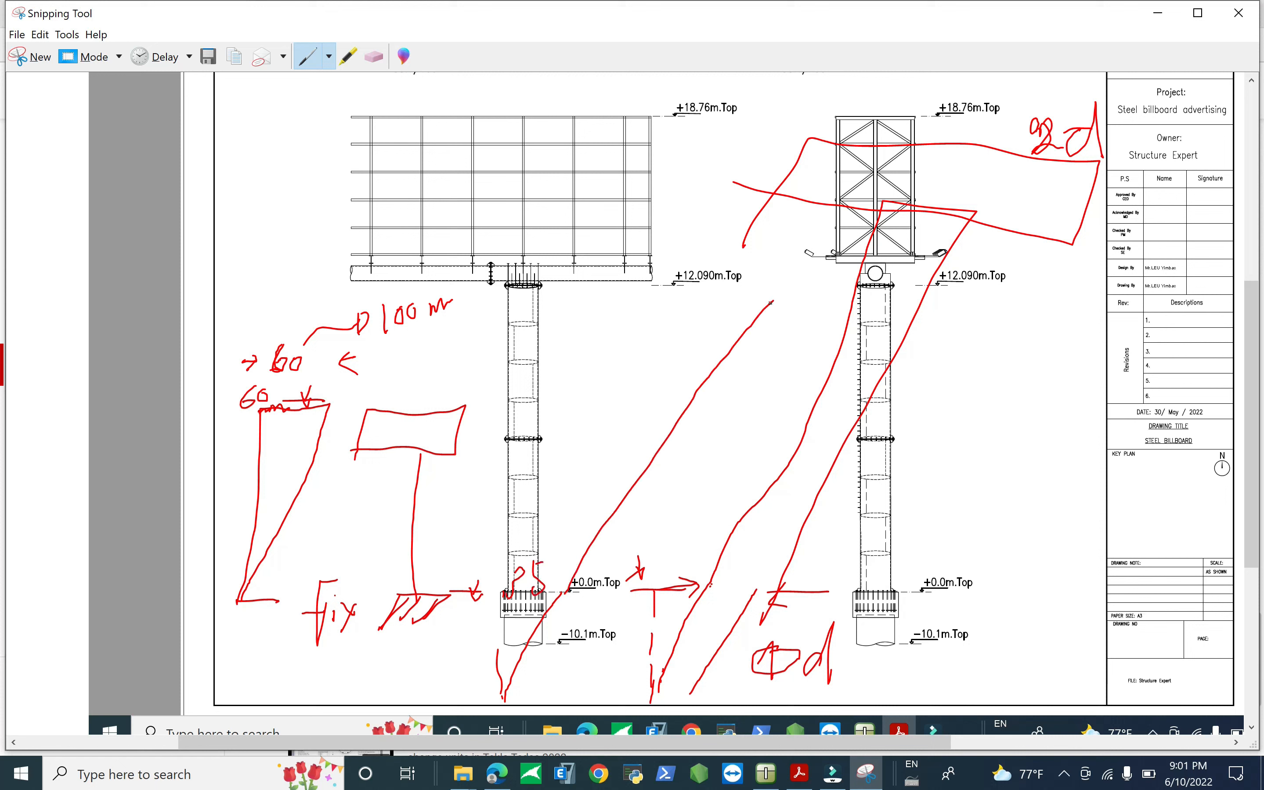
Step: Circle the "2d" and 60 displacement notes and draw level marks at the front view's base and top
mouse_move(1011, 125)
mouse_down()
mouse_move(1015, 175)
mouse_move(1096, 75)
mouse_move(1003, 183)
mouse_up()
mouse_move(218, 389)
mouse_down()
mouse_move(293, 328)
mouse_move(254, 429)
mouse_move(259, 340)
mouse_up()
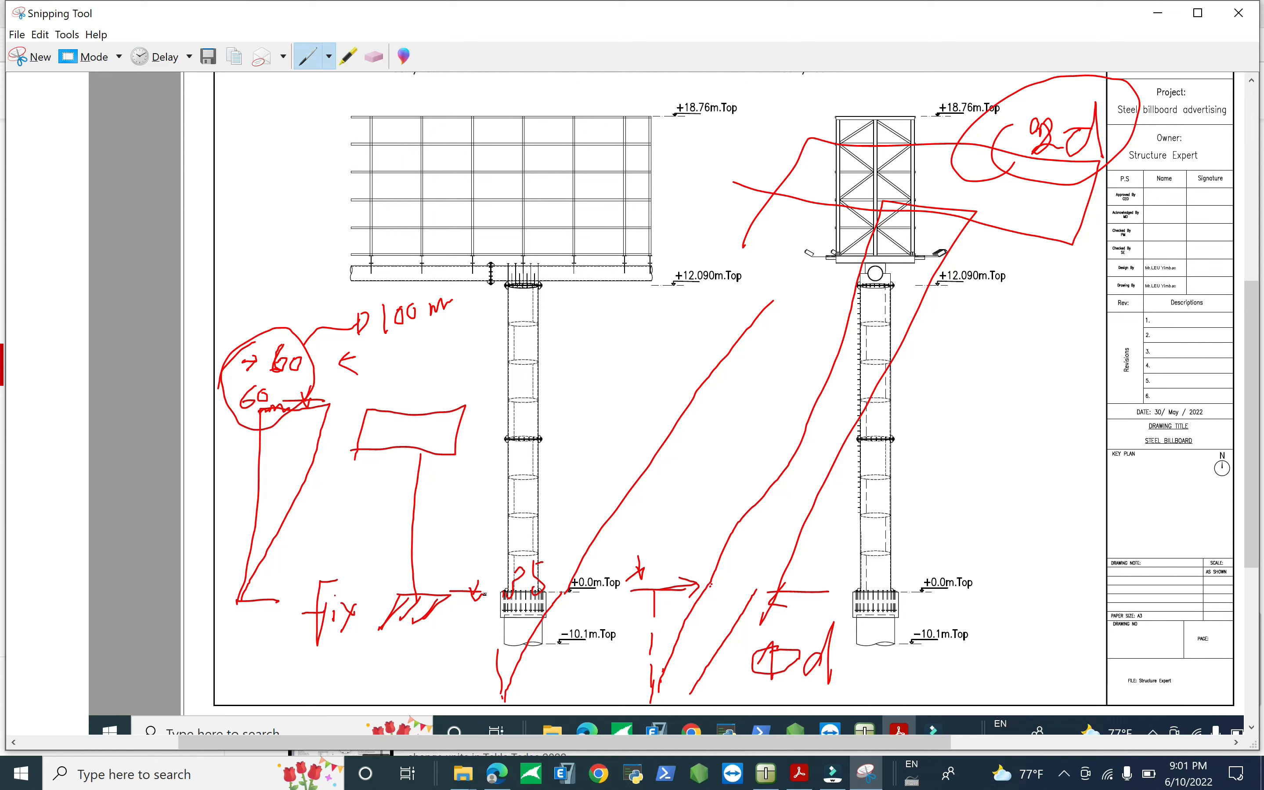
mouse_move(485, 549)
mouse_down()
mouse_move(473, 593)
mouse_move(500, 571)
mouse_move(452, 588)
mouse_up()
mouse_move(325, 92)
mouse_down()
mouse_move(322, 120)
mouse_move(338, 108)
mouse_move(324, 126)
mouse_up()
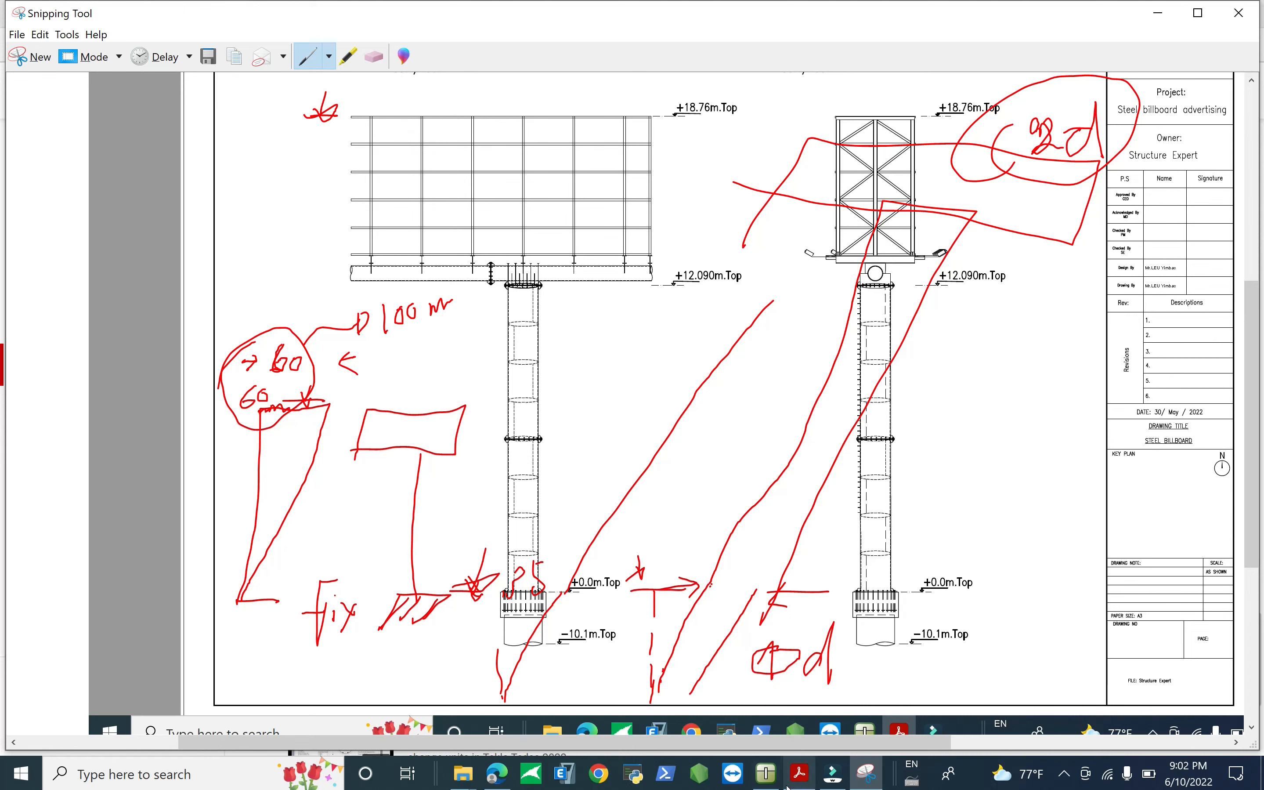
Step: Switch back to GeoStructural Foundation Analysis and close the horizontal capacity report document
click(766, 773)
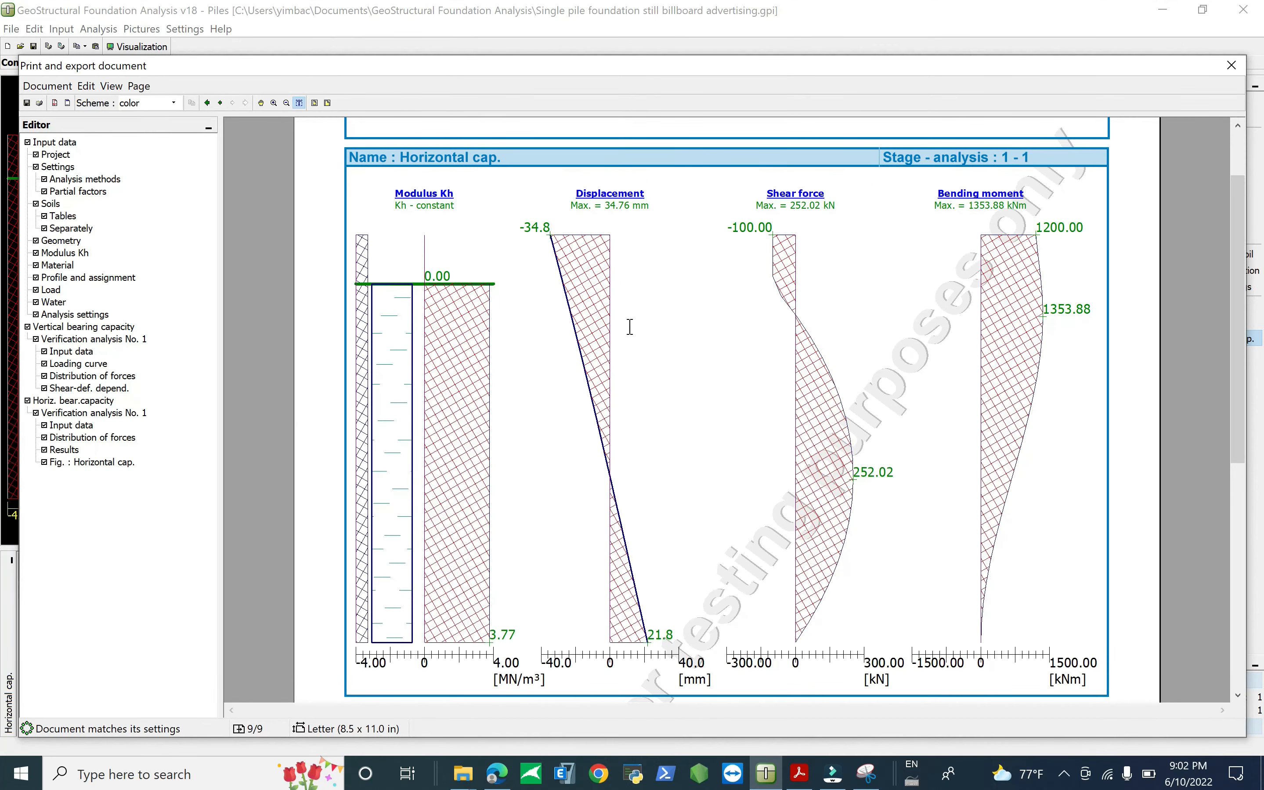
scroll(1200, 169, up, 3)
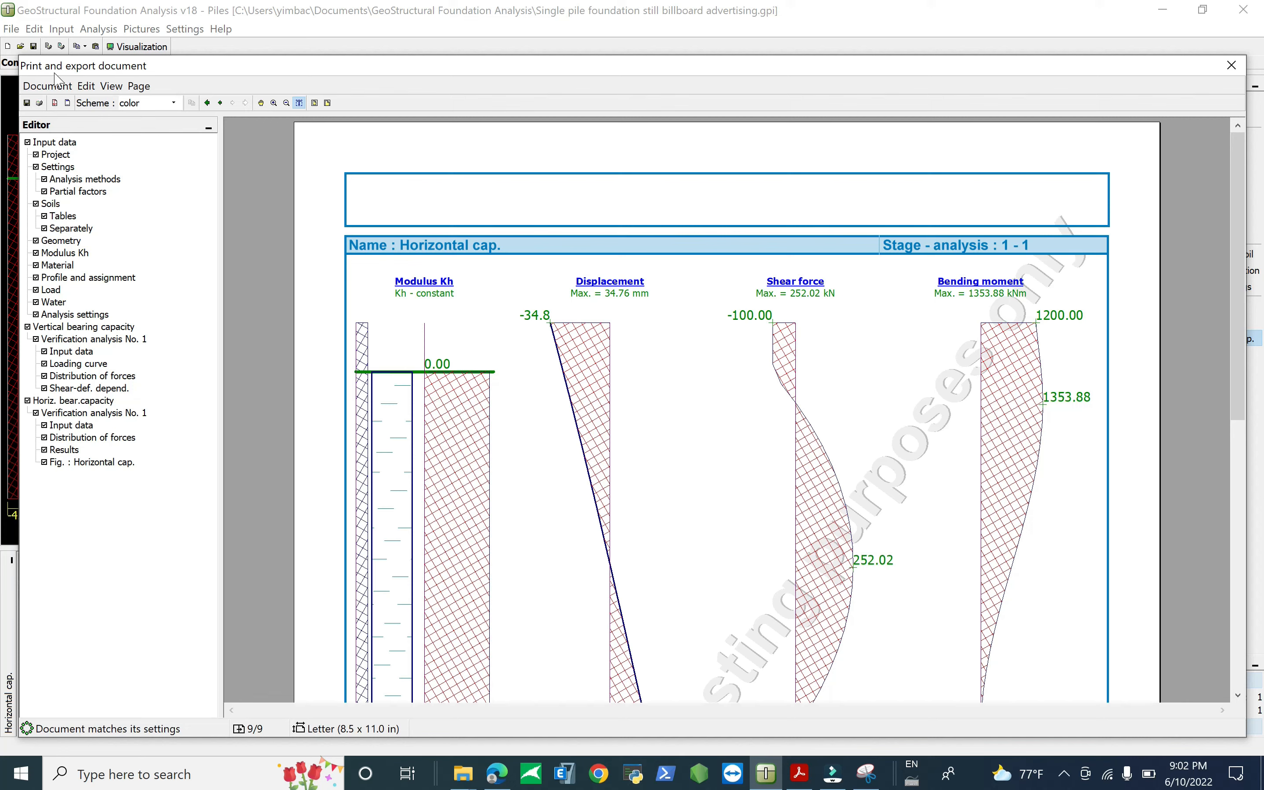
click(1231, 65)
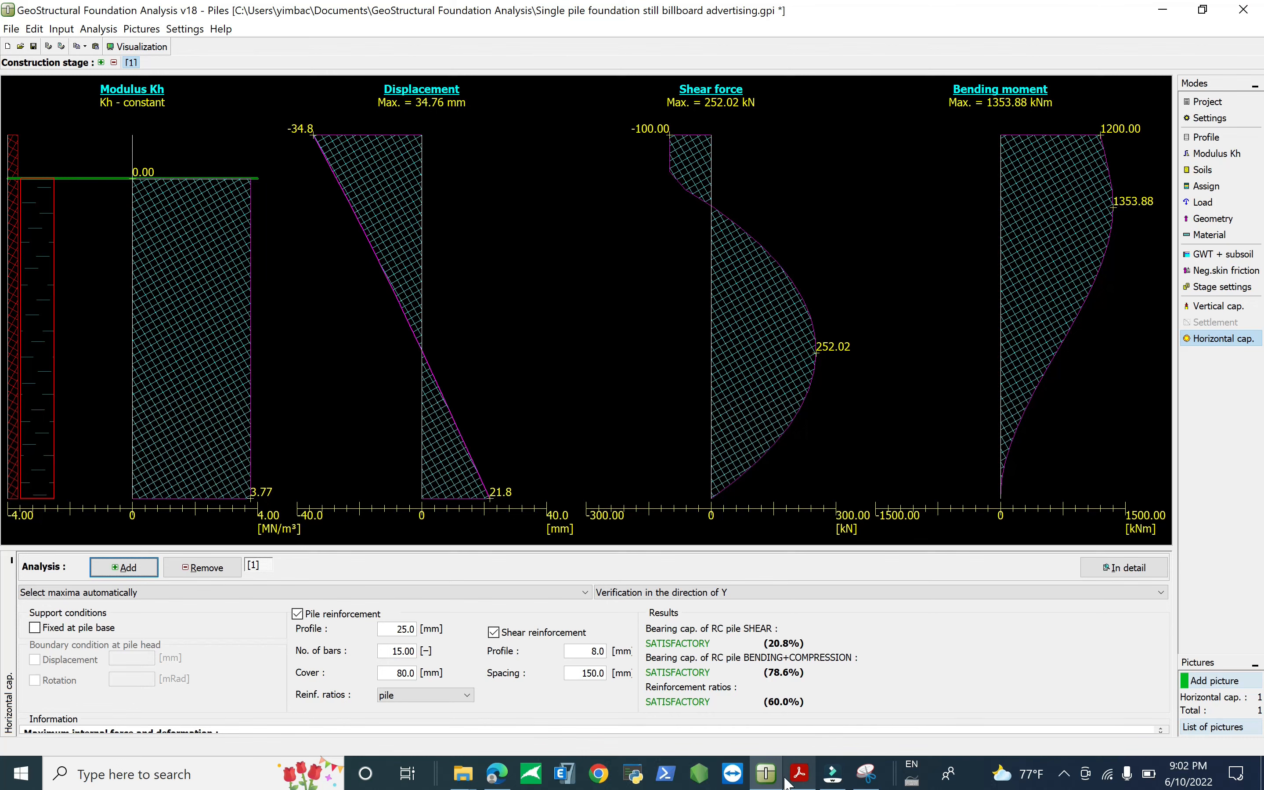
Step: Look up the earlier bored pile rebar design videos in the YouTube Studio content list and return to the pile model
click(497, 773)
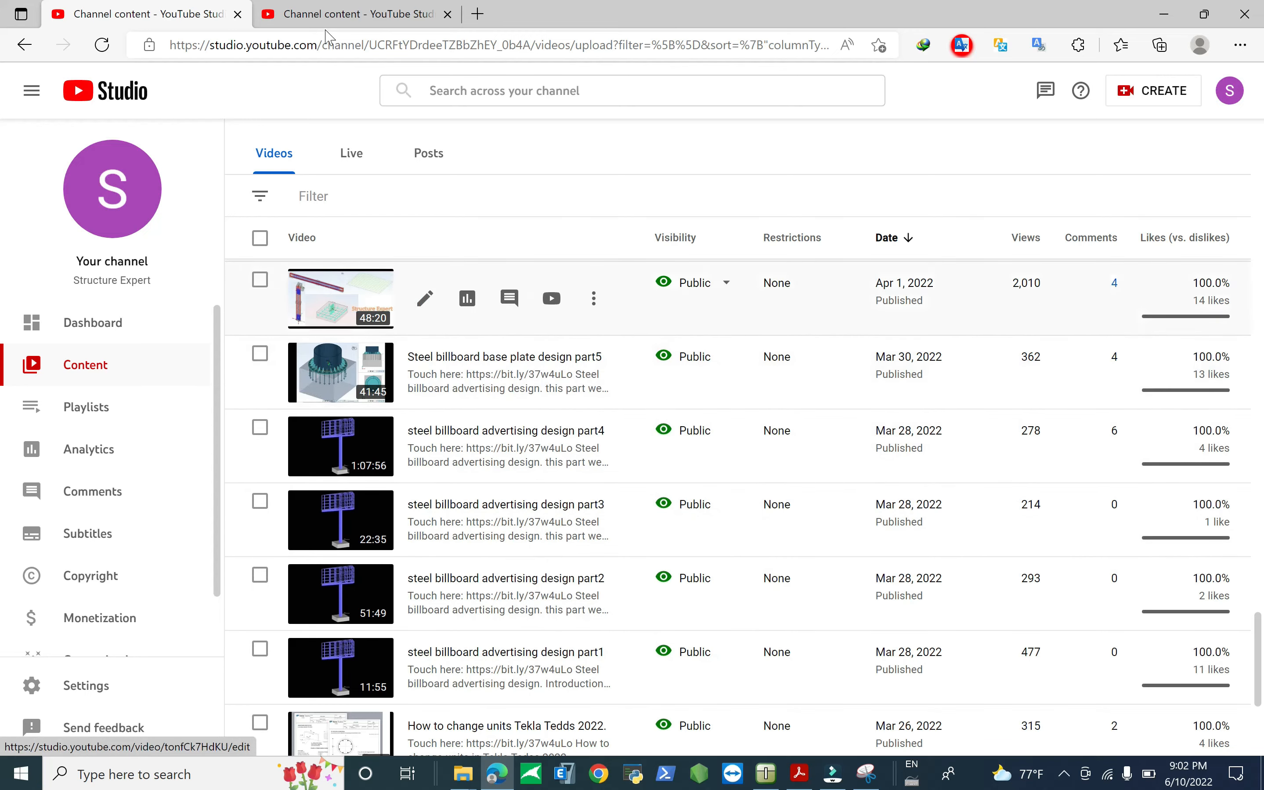
click(334, 14)
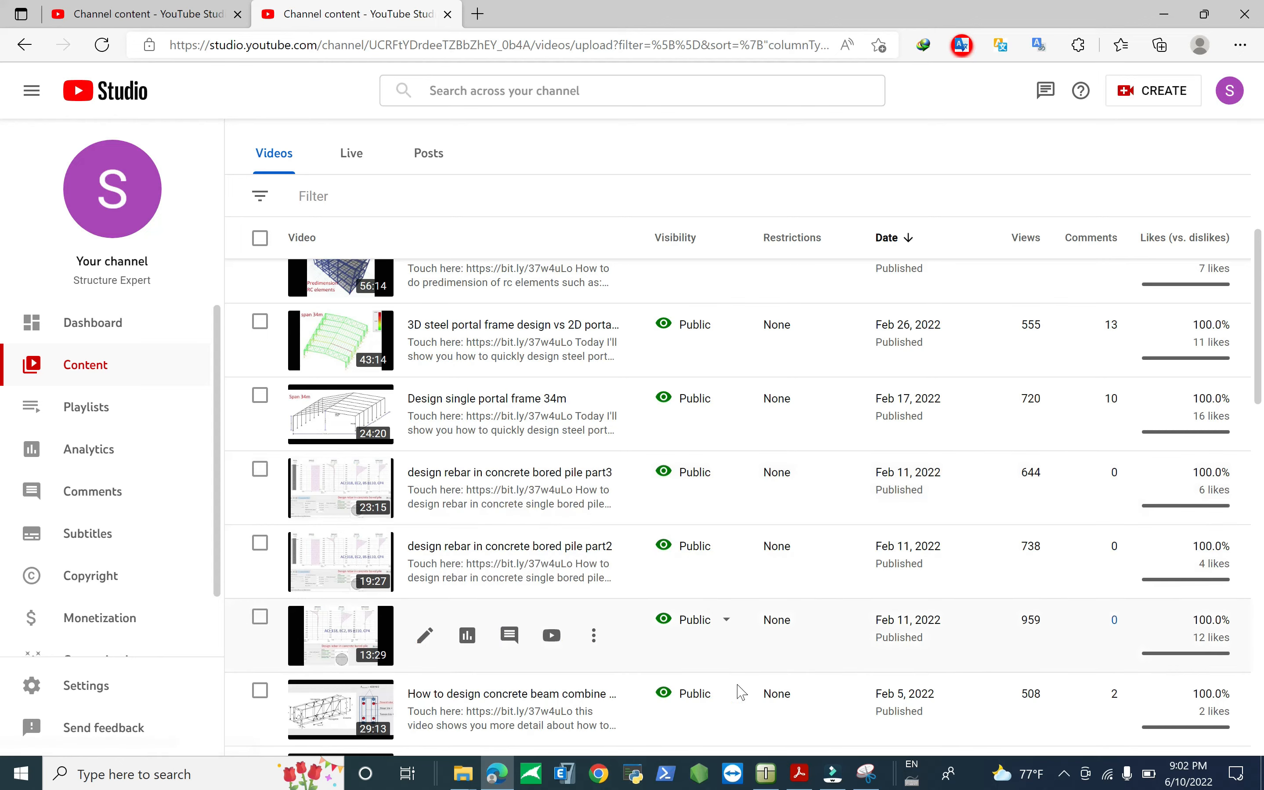
click(766, 773)
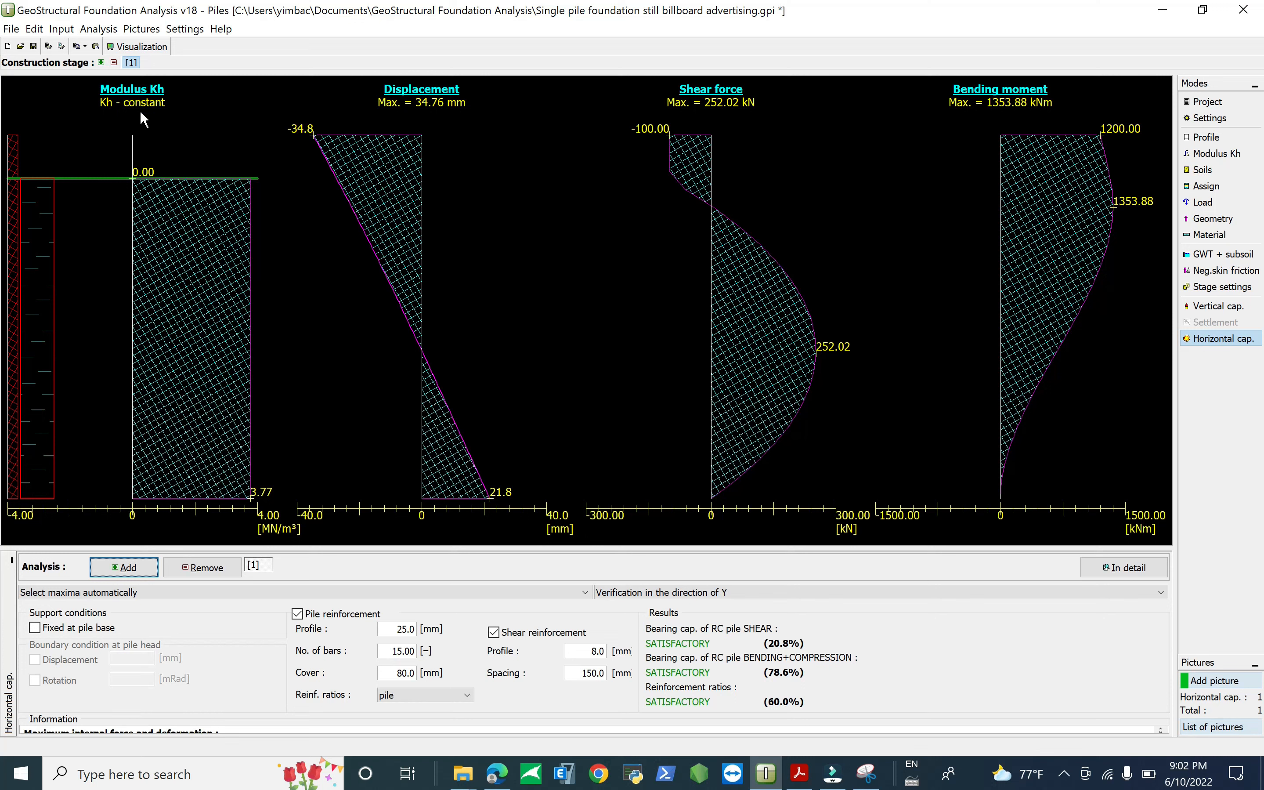
Step: Display the project information and system of units settings for the pile model
click(13, 29)
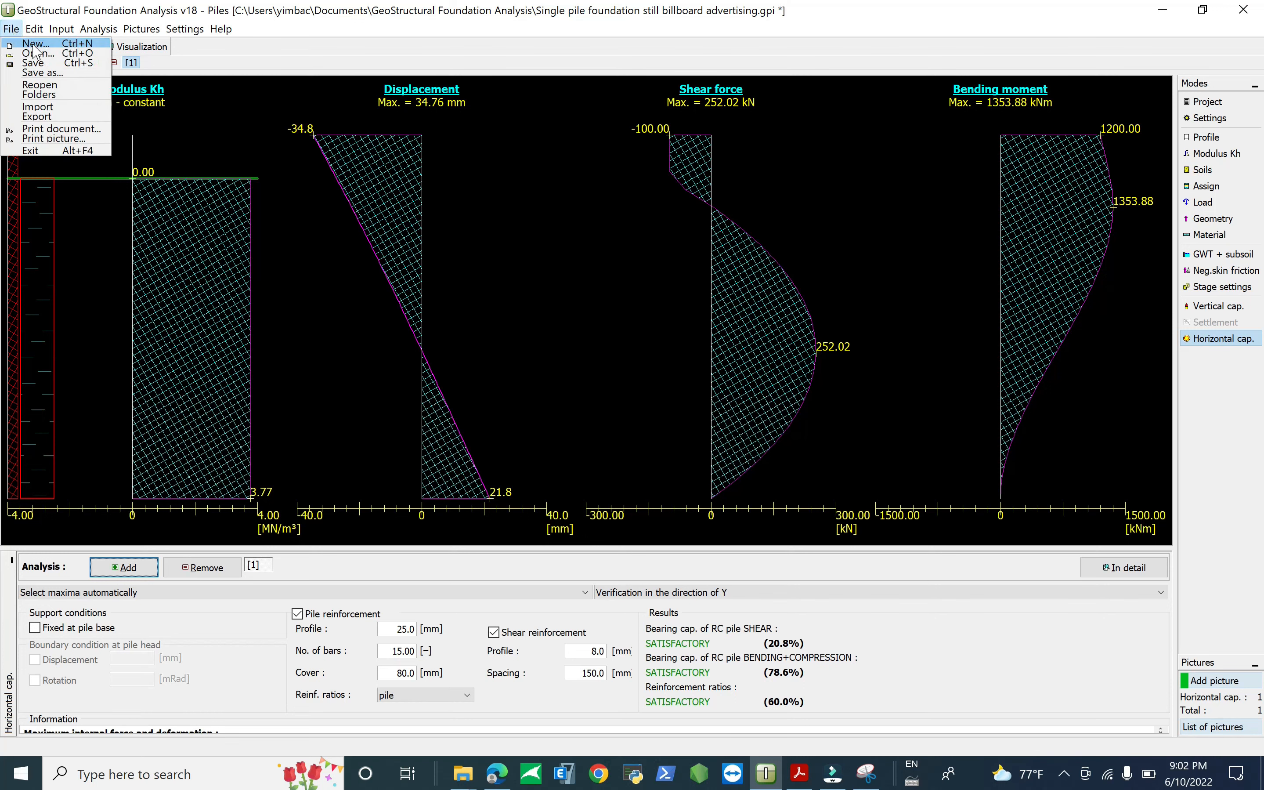
click(246, 61)
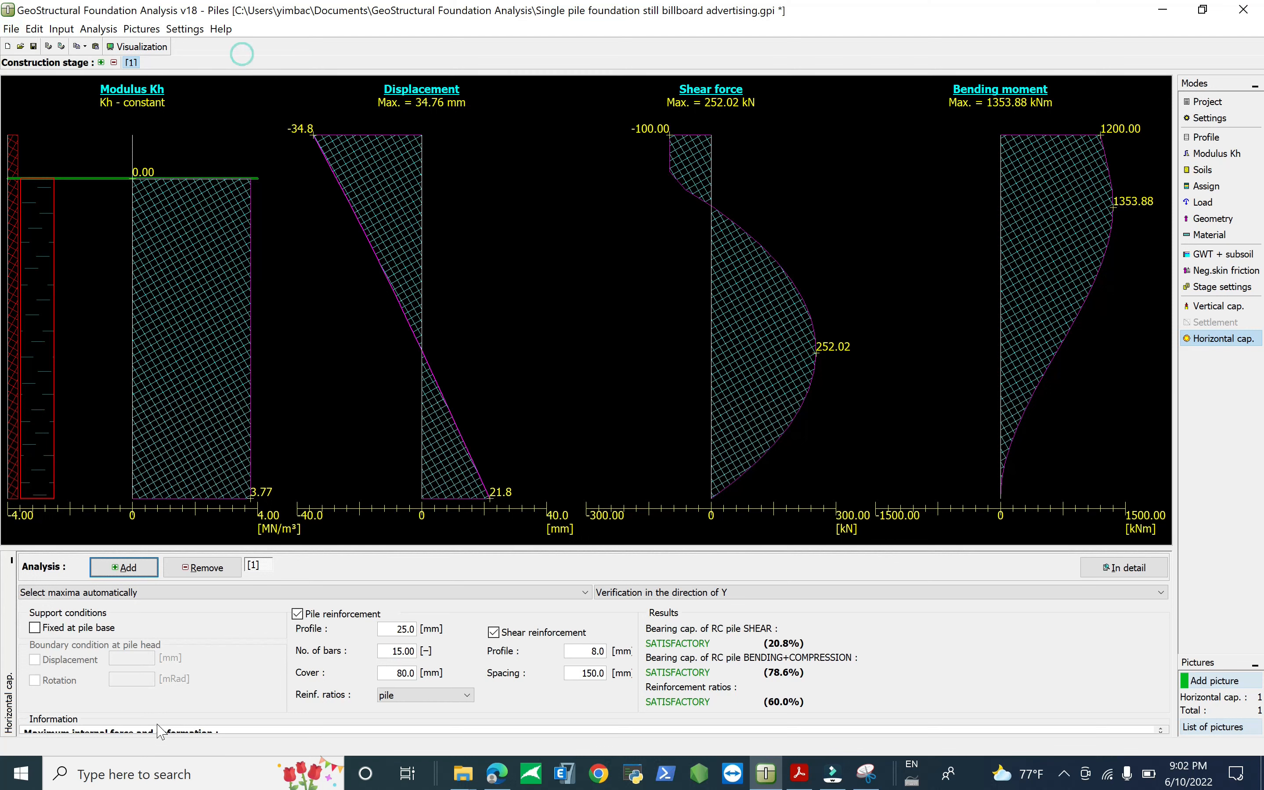
click(1227, 101)
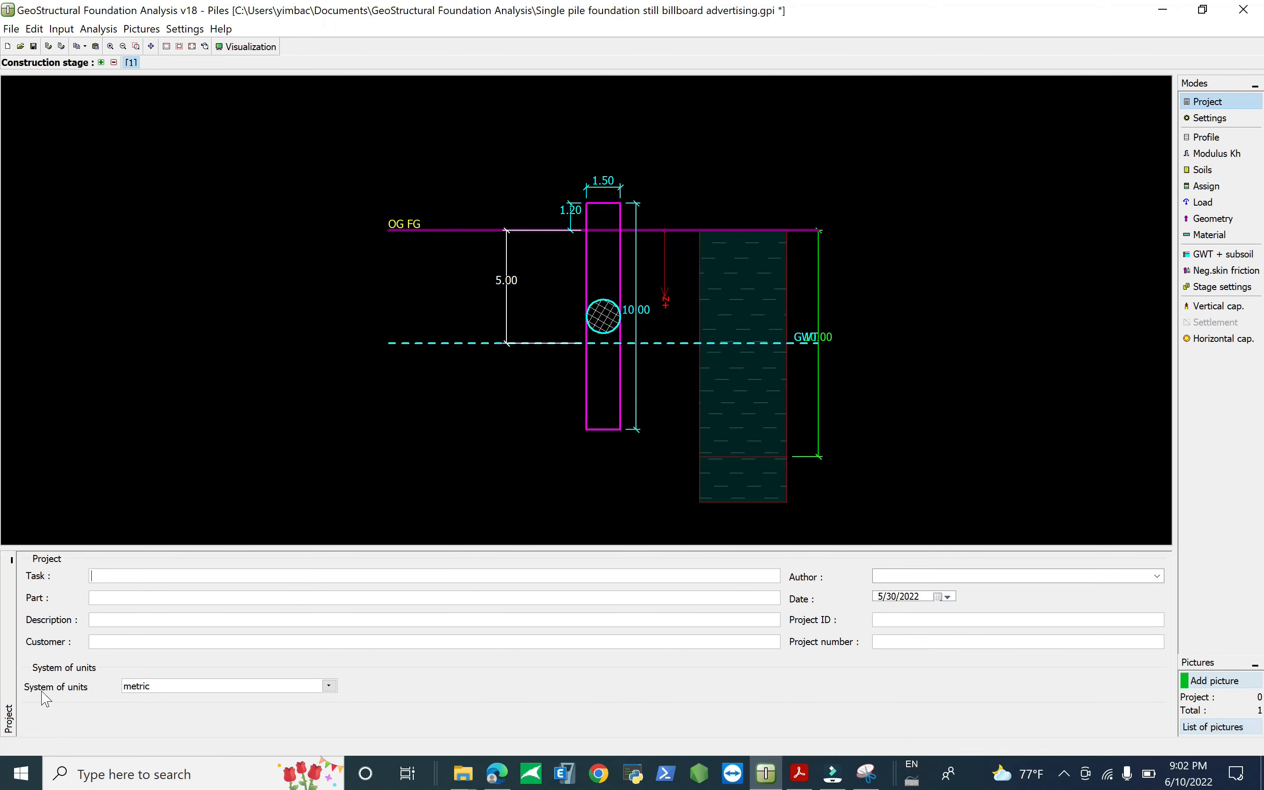
Step: Switch the project's system of units to English and confirm the change
click(94, 575)
click(108, 596)
key(Tab)
click(279, 689)
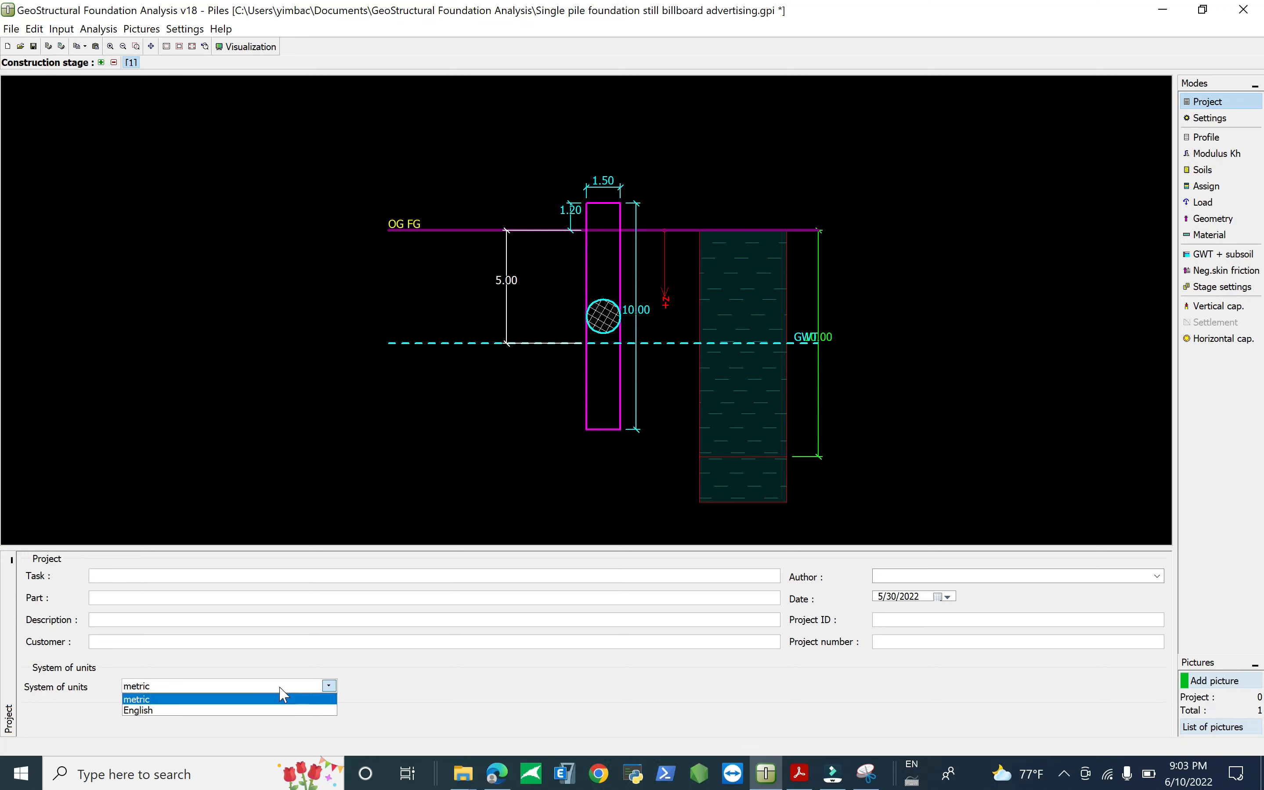
click(222, 711)
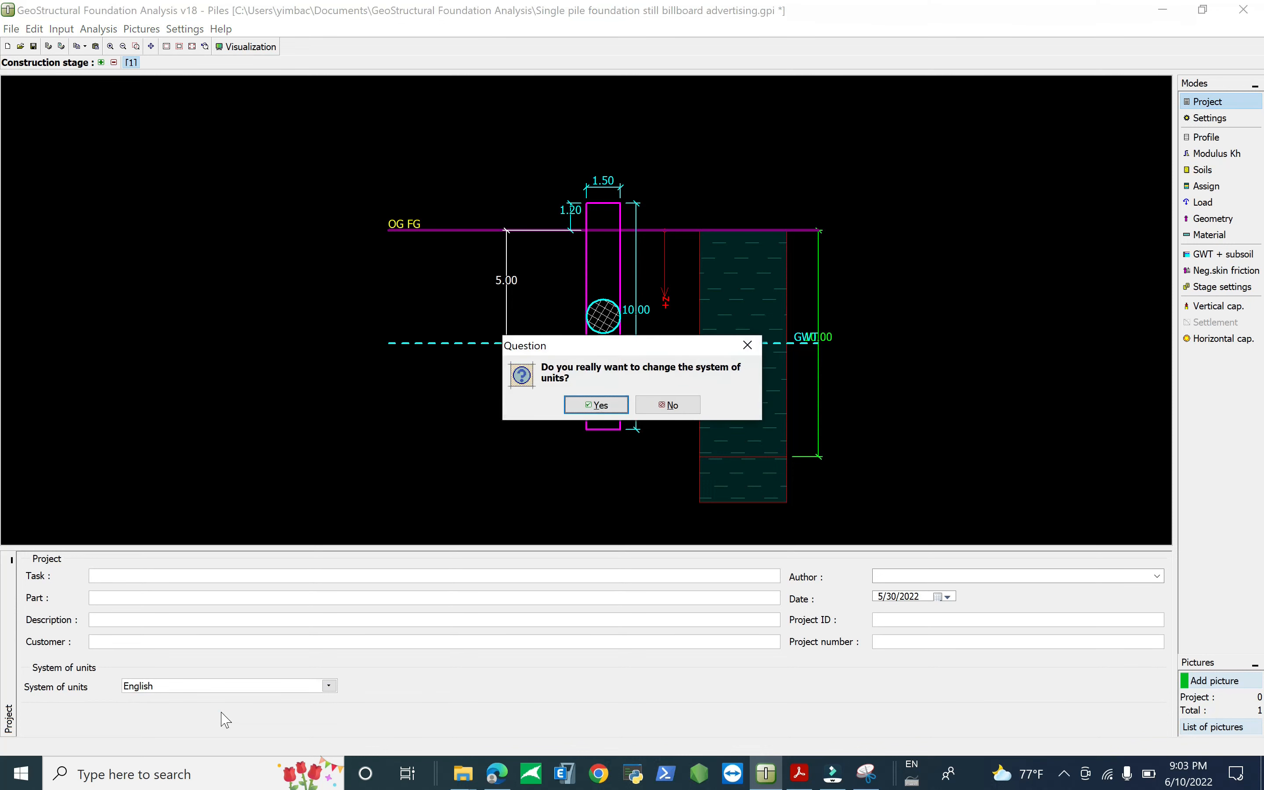
click(596, 404)
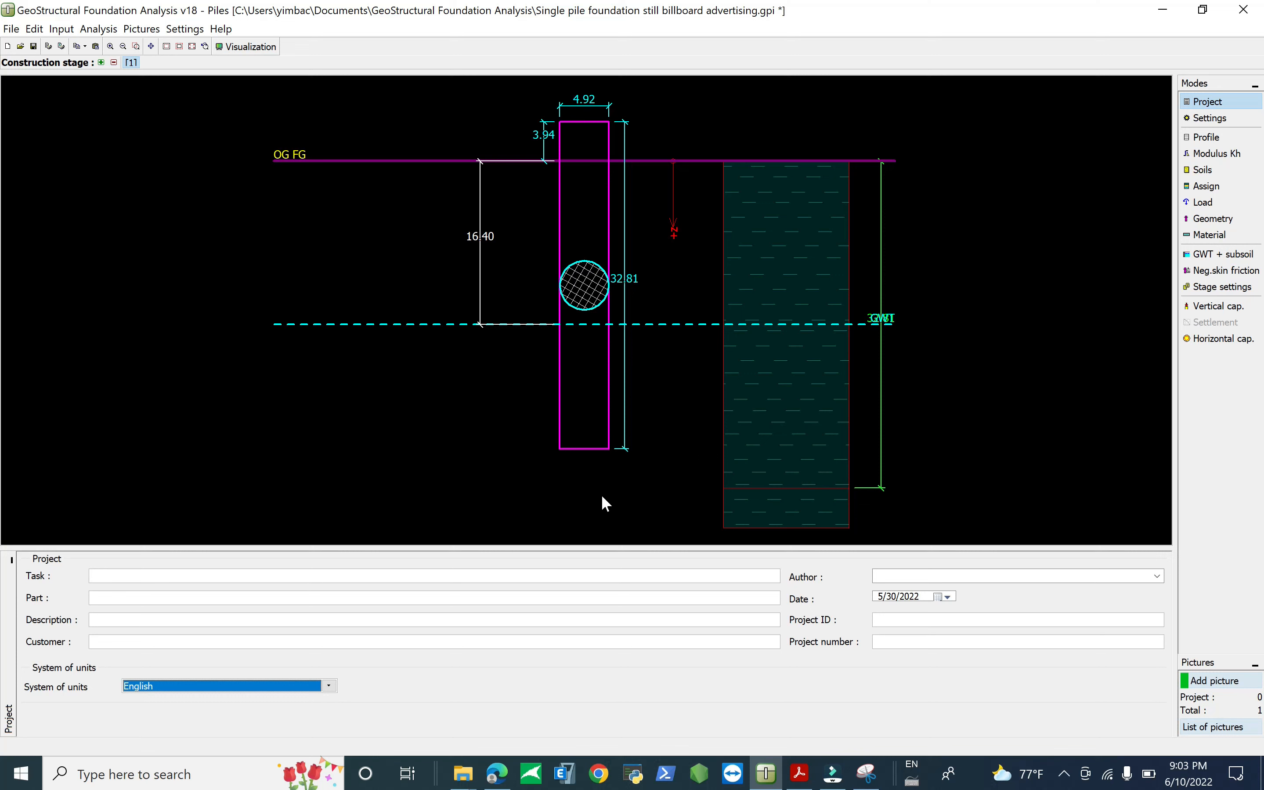
Step: Return the system of units to metric, with the unit weight of water considered as 10.0 kN/m³
click(268, 688)
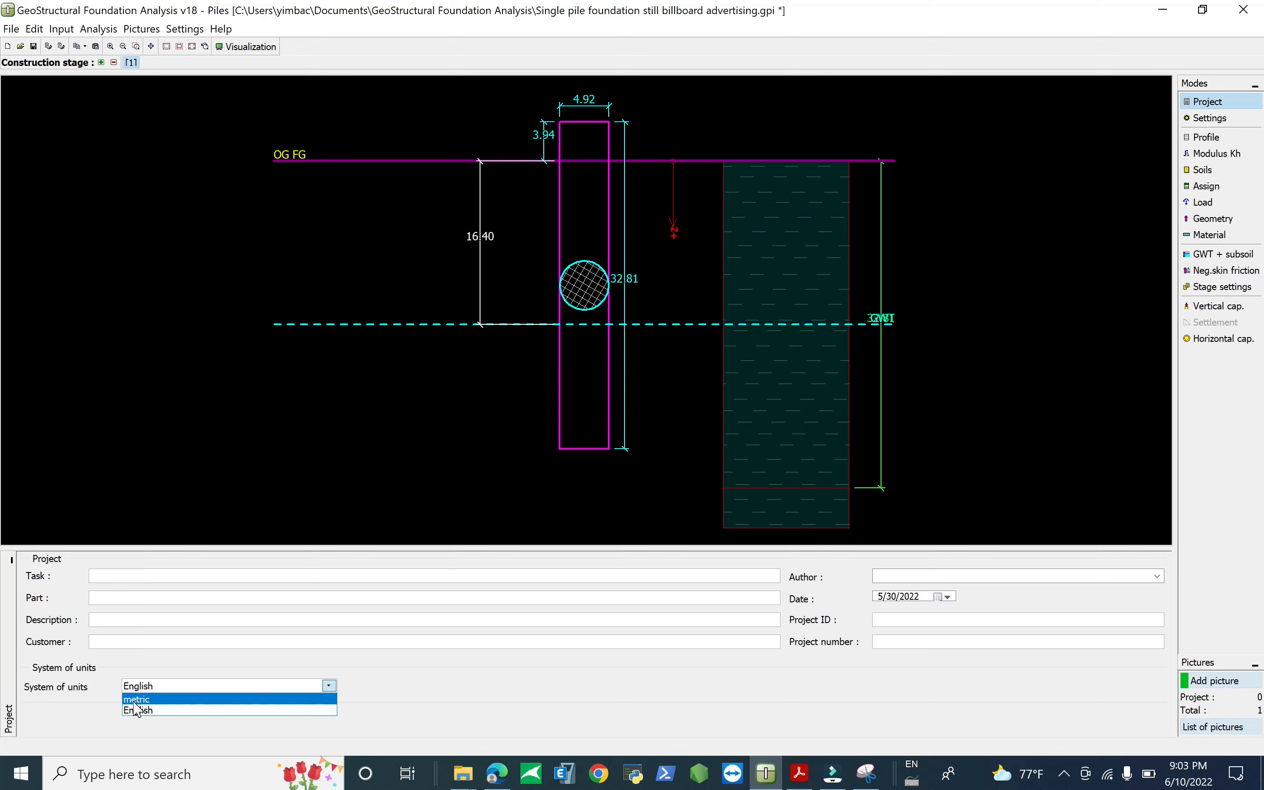
click(135, 702)
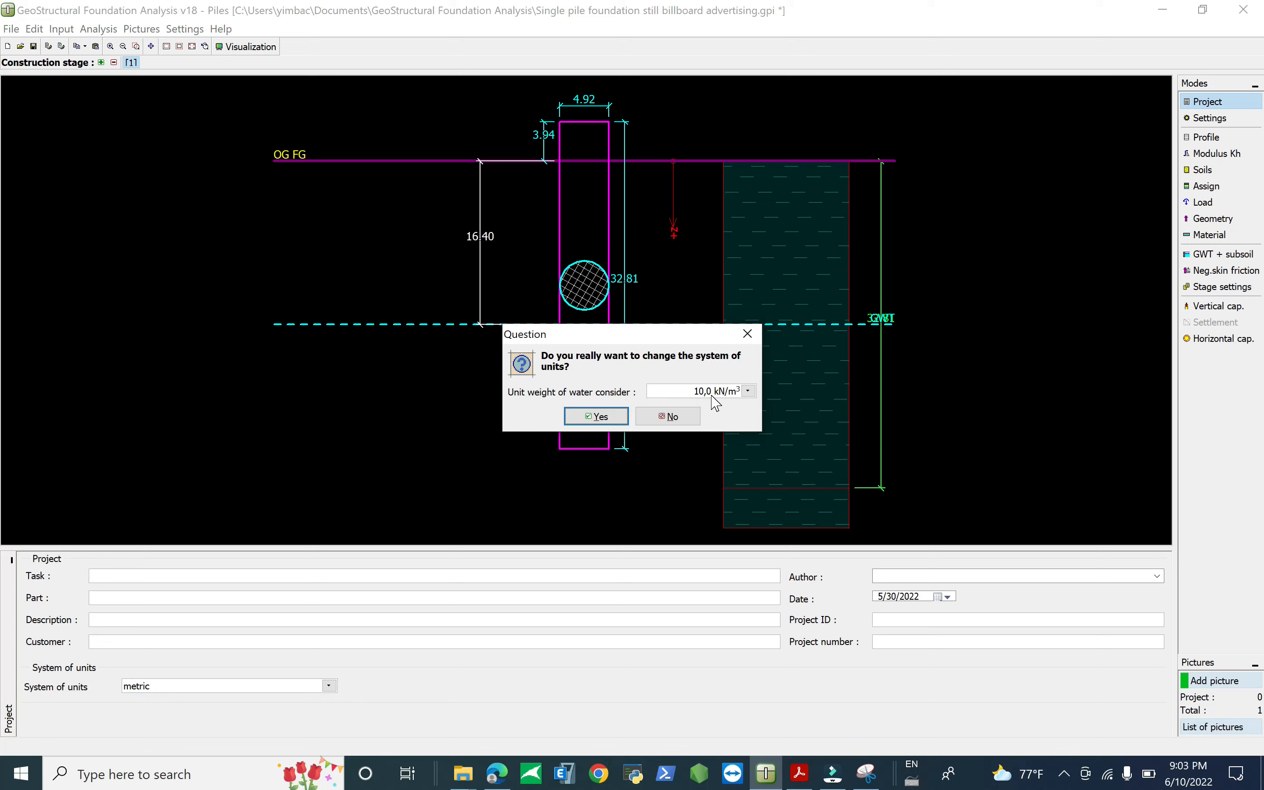
click(595, 416)
Step: Convert the project to English units once more and restore metric units with the water unit weight at 10.0 kN/m³
click(274, 685)
click(192, 715)
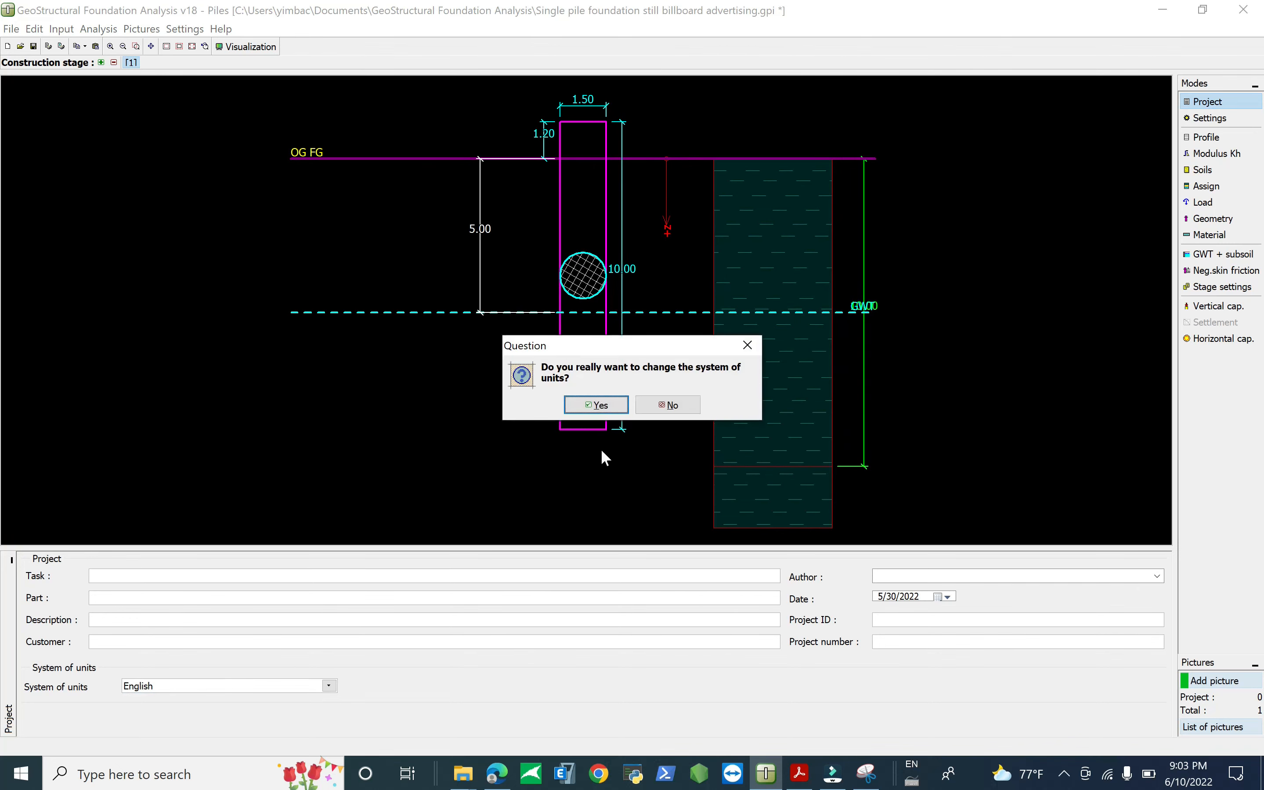
click(604, 407)
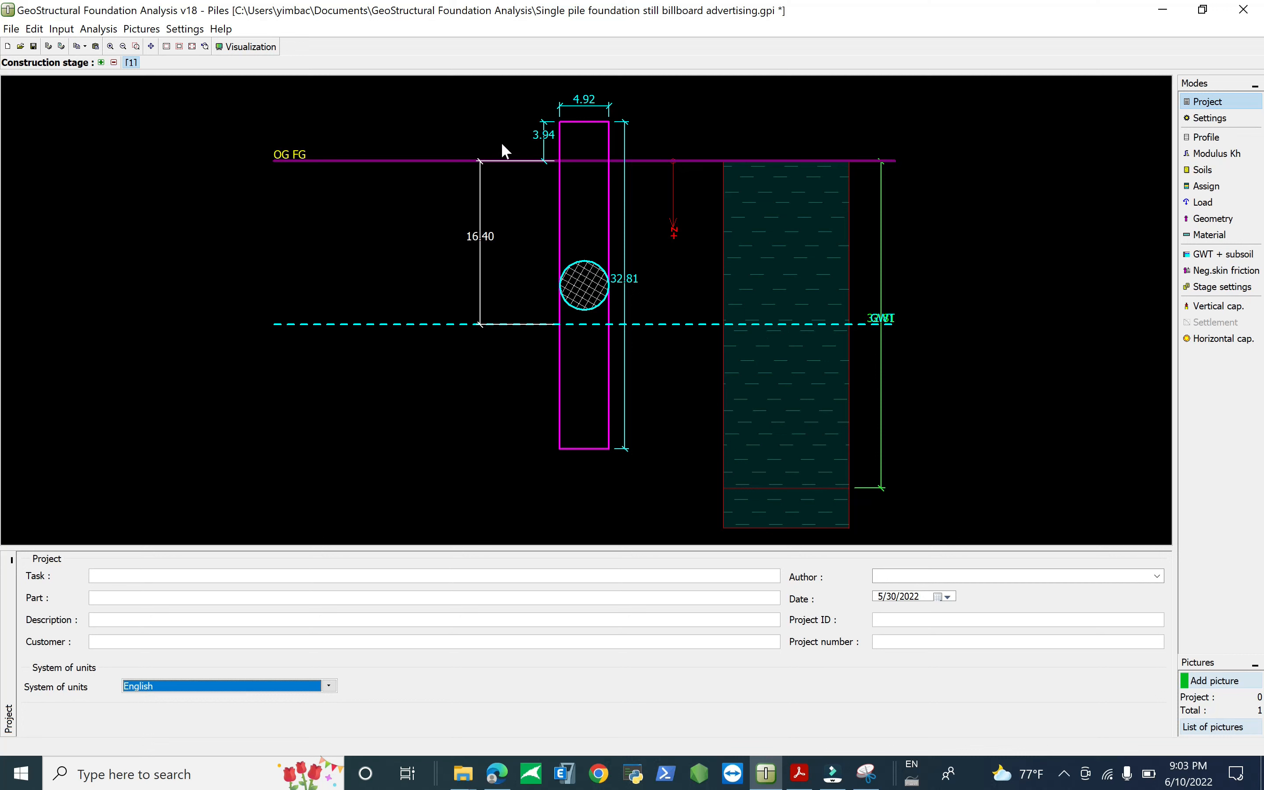
click(277, 679)
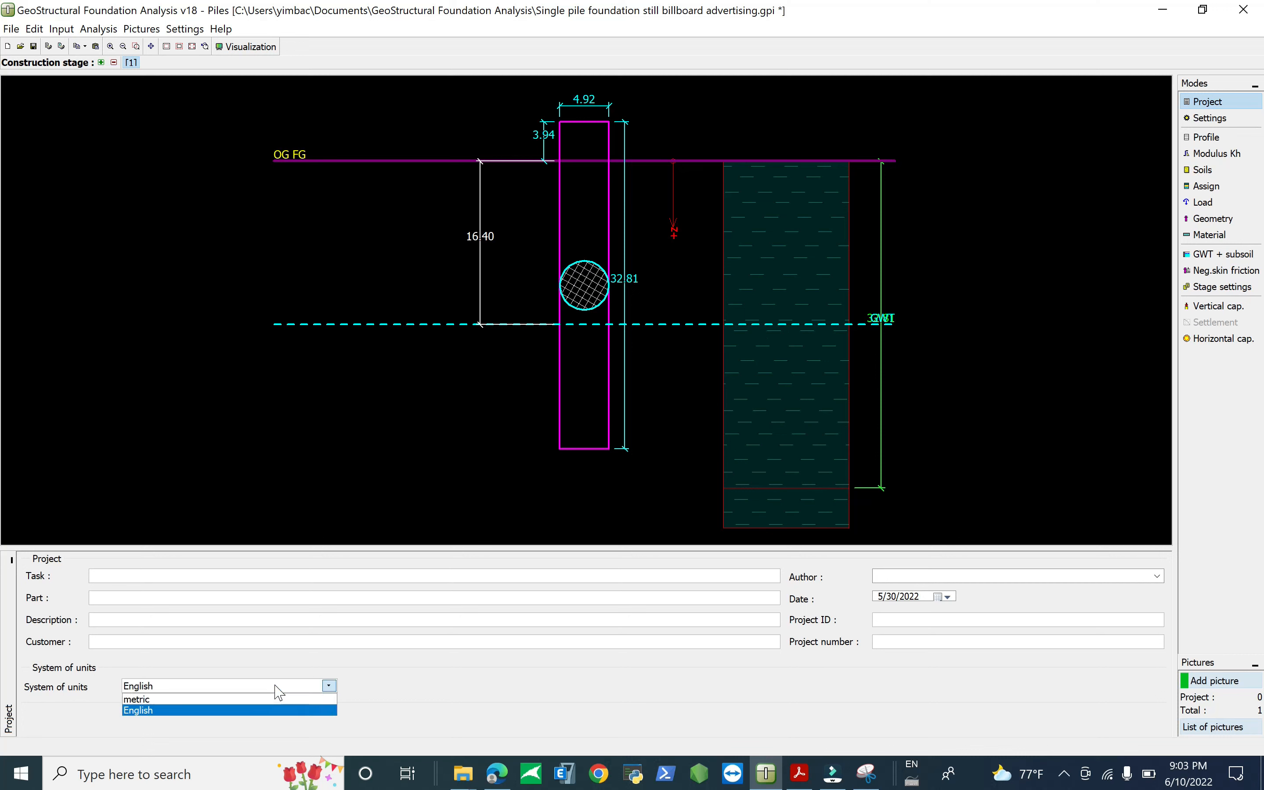
click(228, 698)
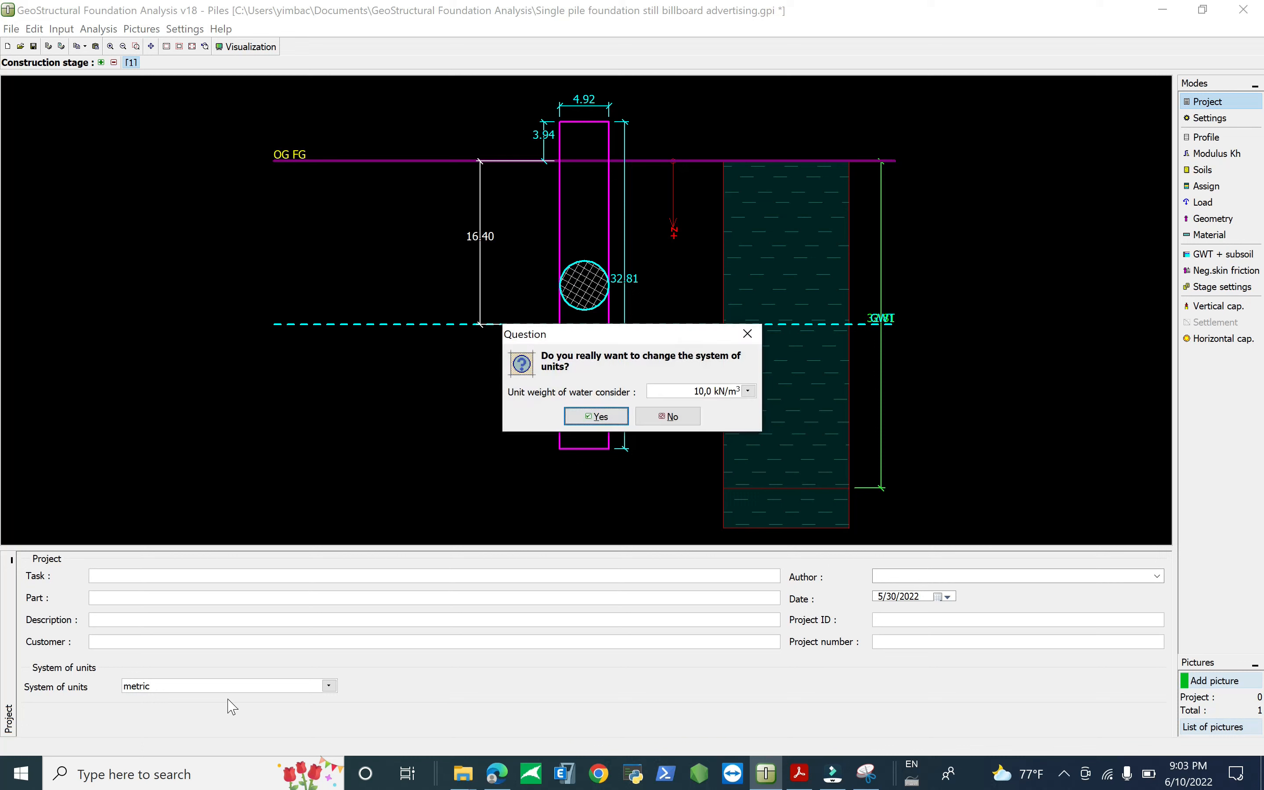
click(597, 416)
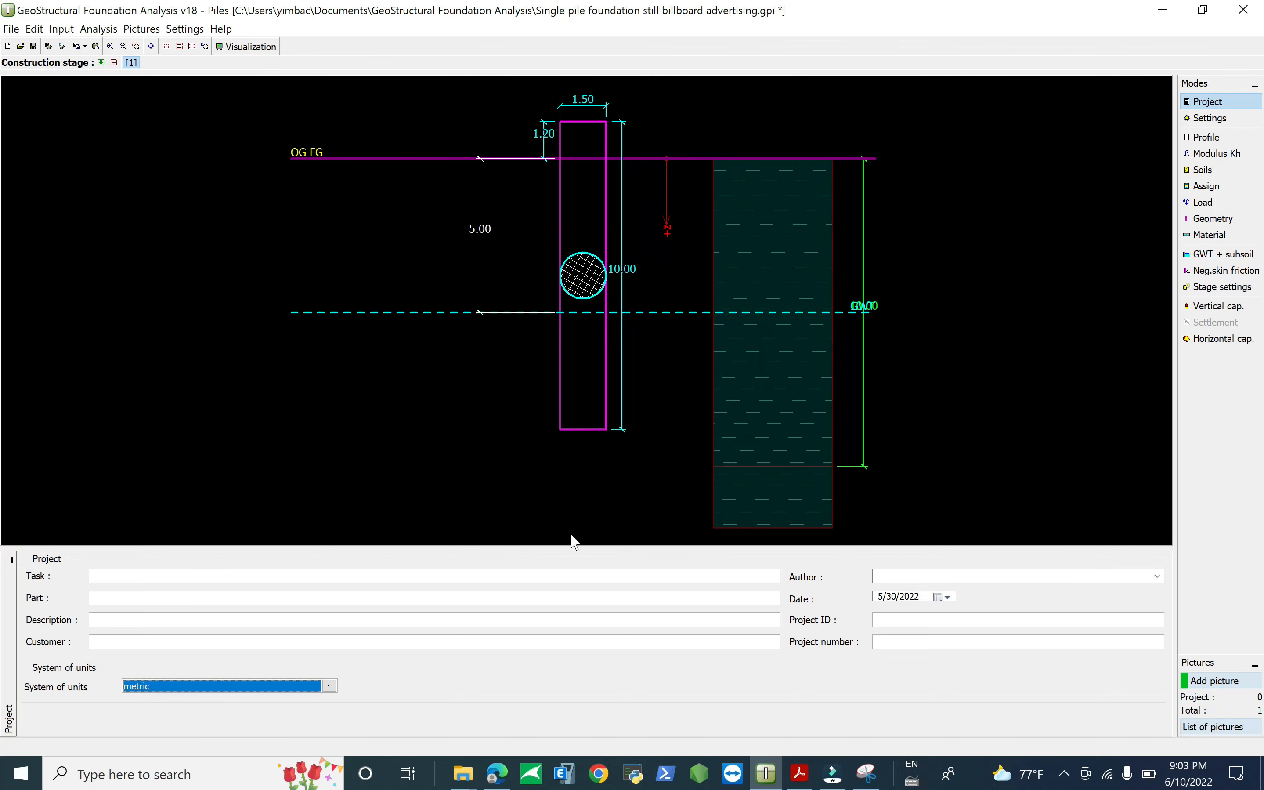
Step: Open the current analysis settings for adding to the administrator and look over the available concrete structure standards
click(1196, 102)
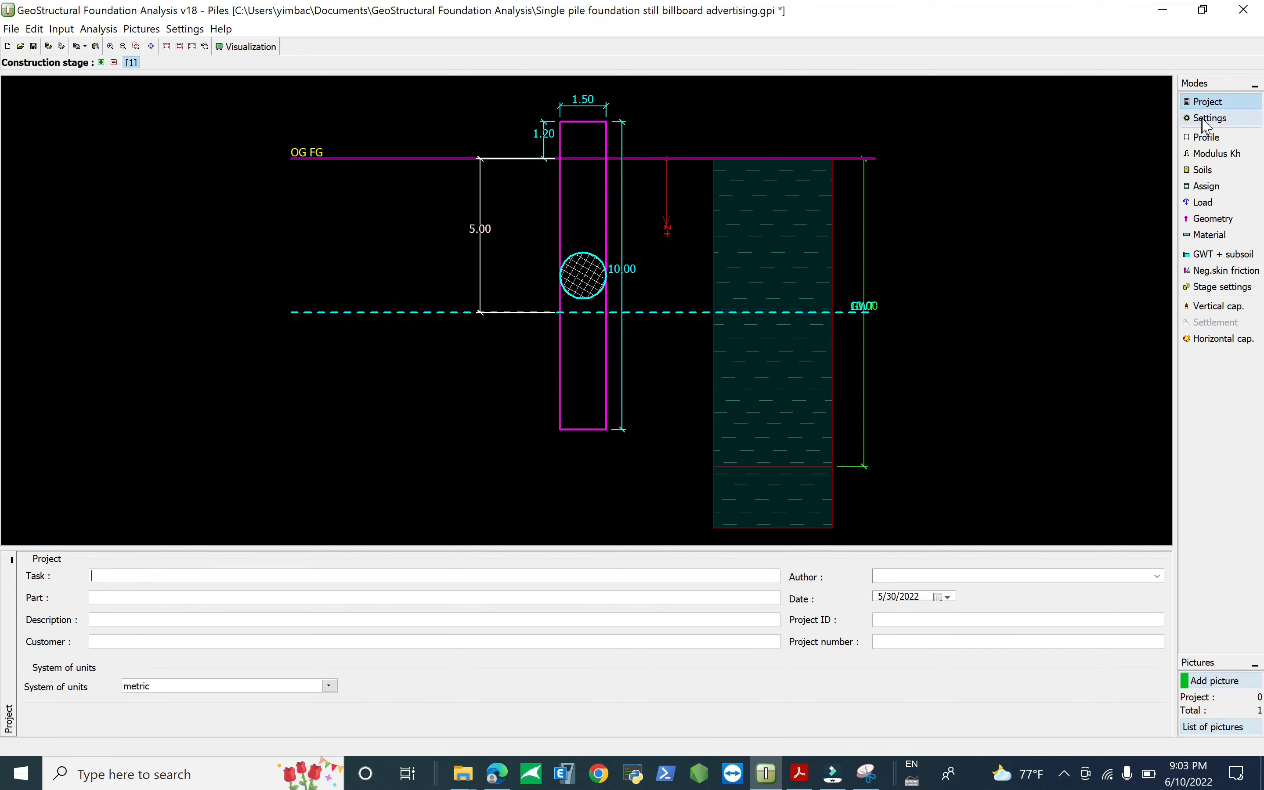
click(1201, 119)
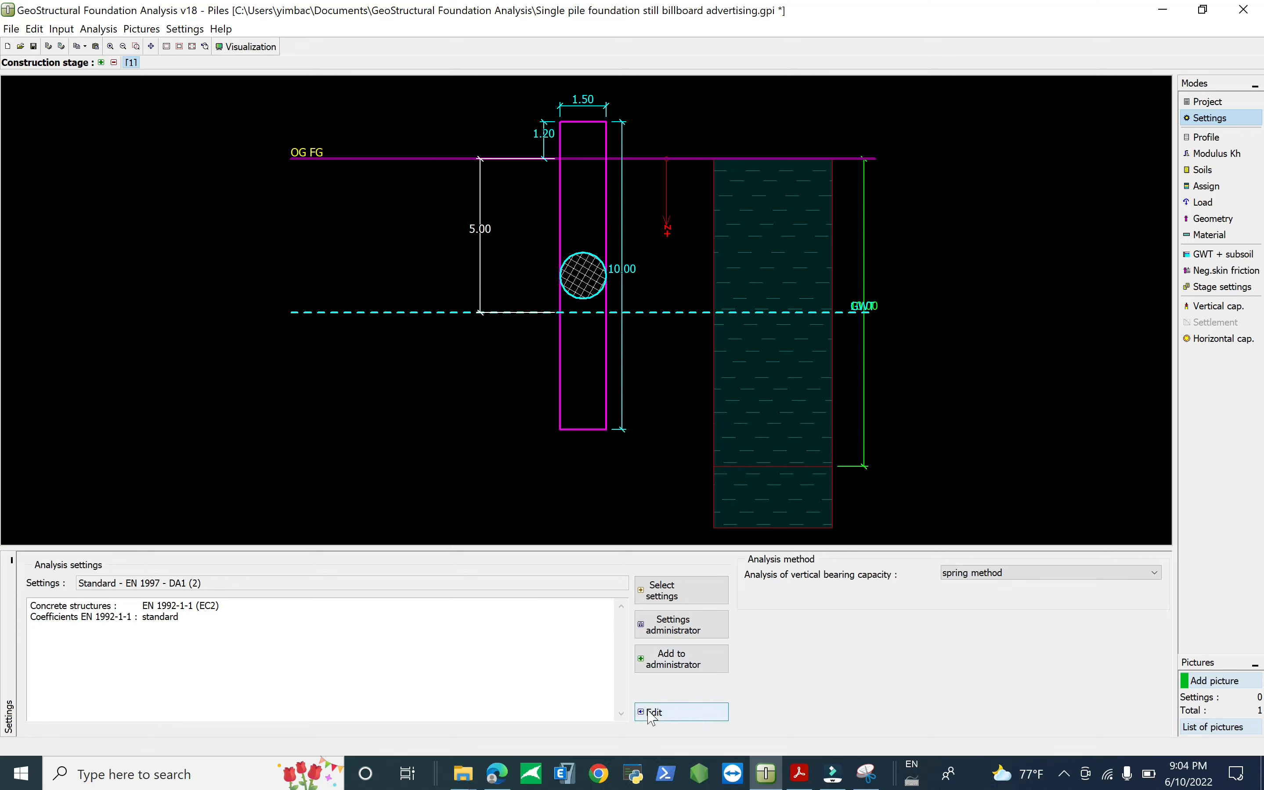
click(678, 667)
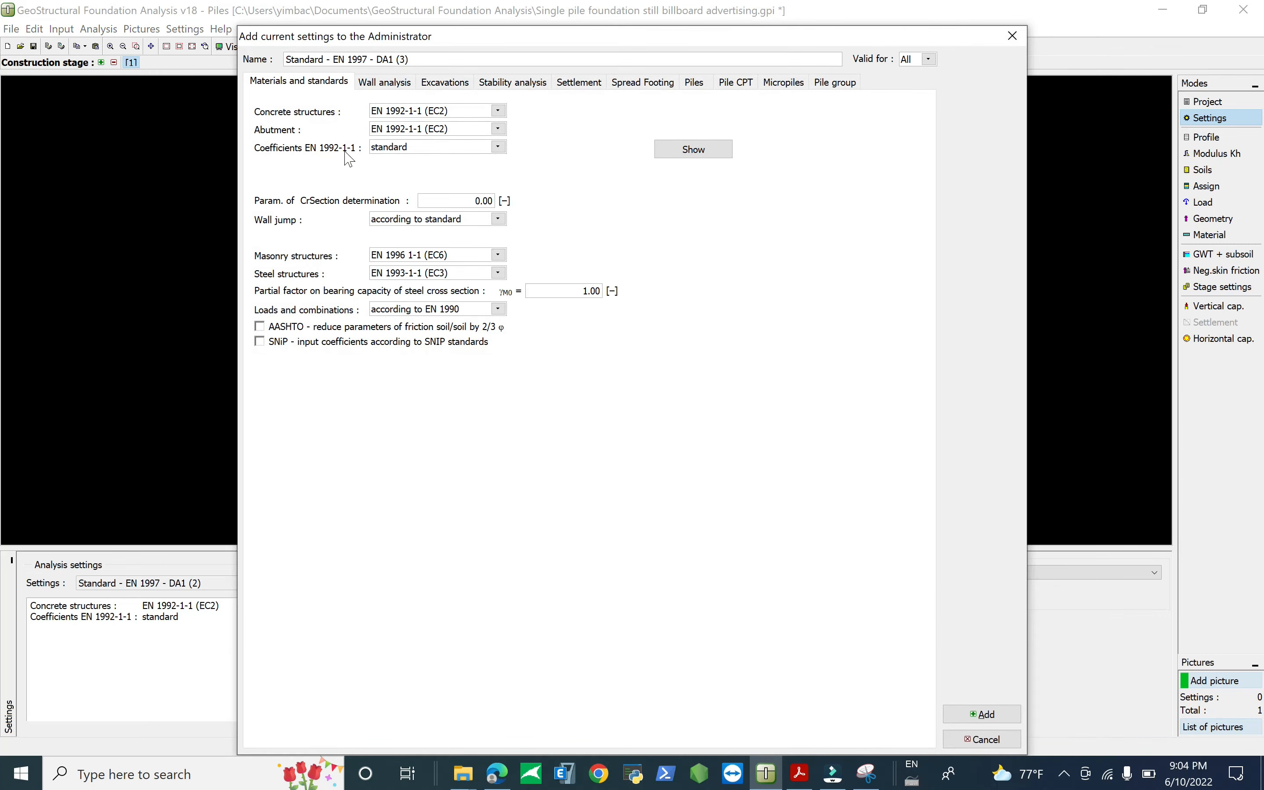
click(440, 59)
click(472, 111)
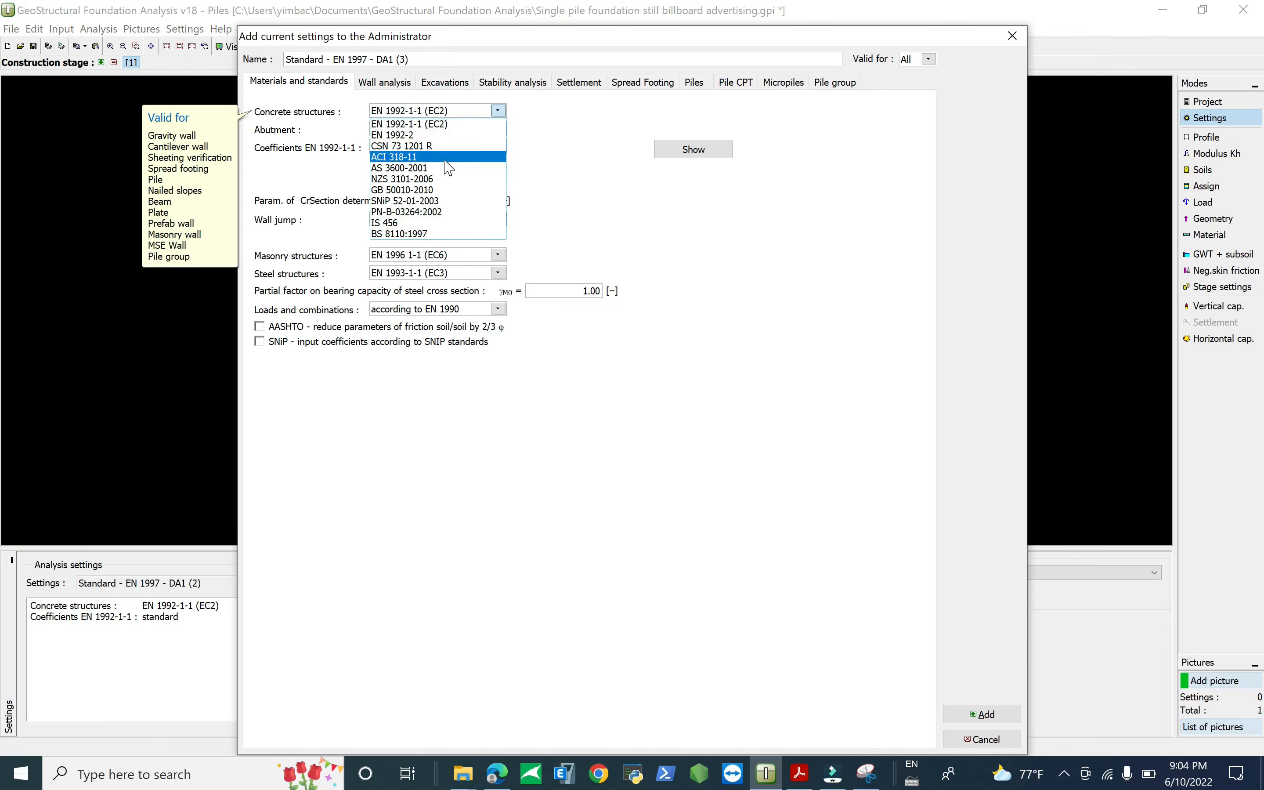
click(560, 126)
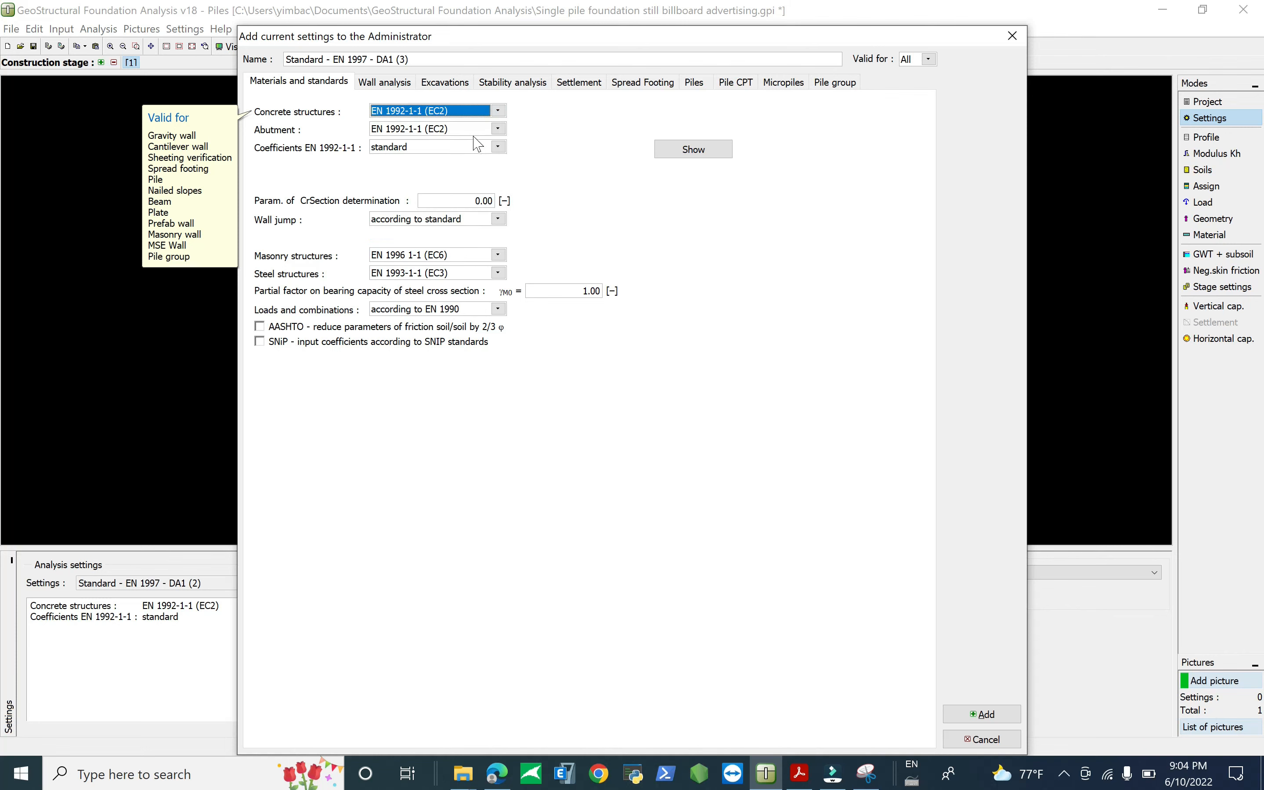
Step: Examine the wall, excavation, stability, settlement, Pile CPT and pile analysis options in the settings being added to the administrator
click(383, 83)
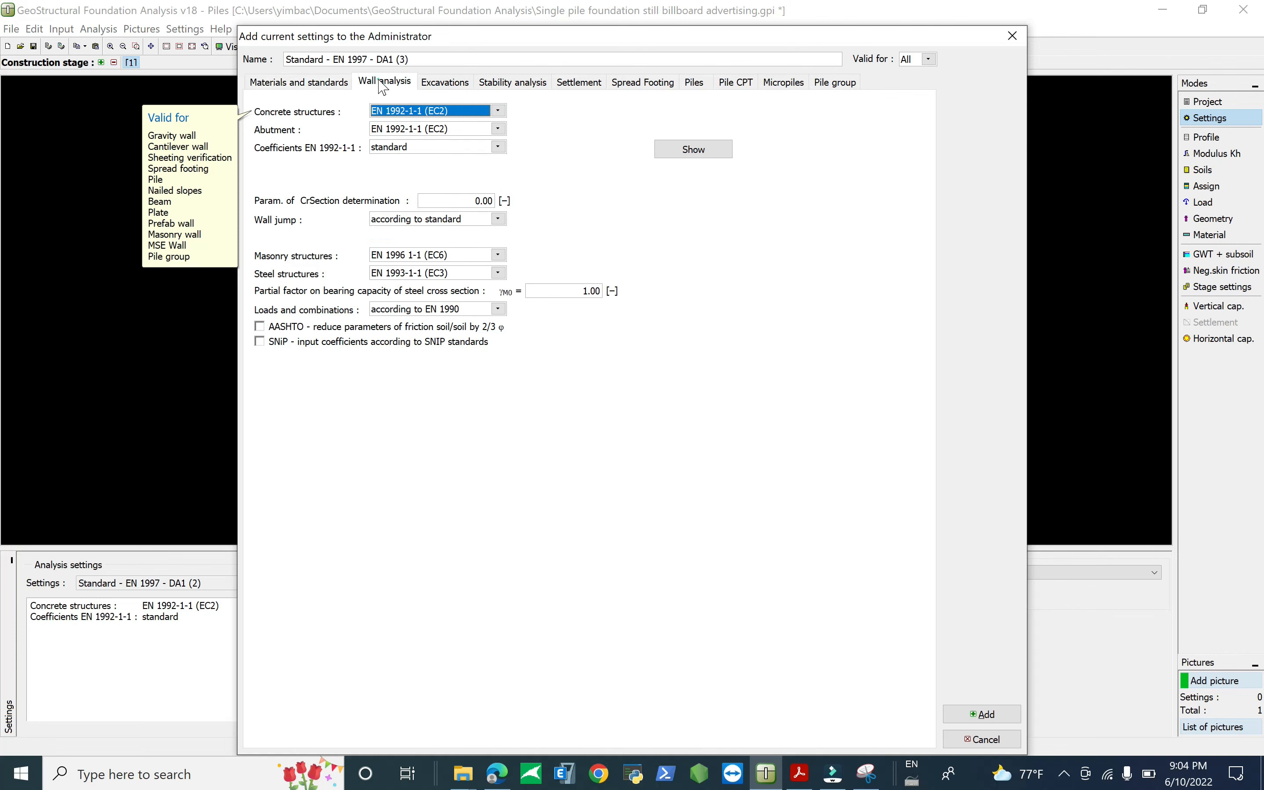
click(508, 88)
click(447, 85)
click(511, 83)
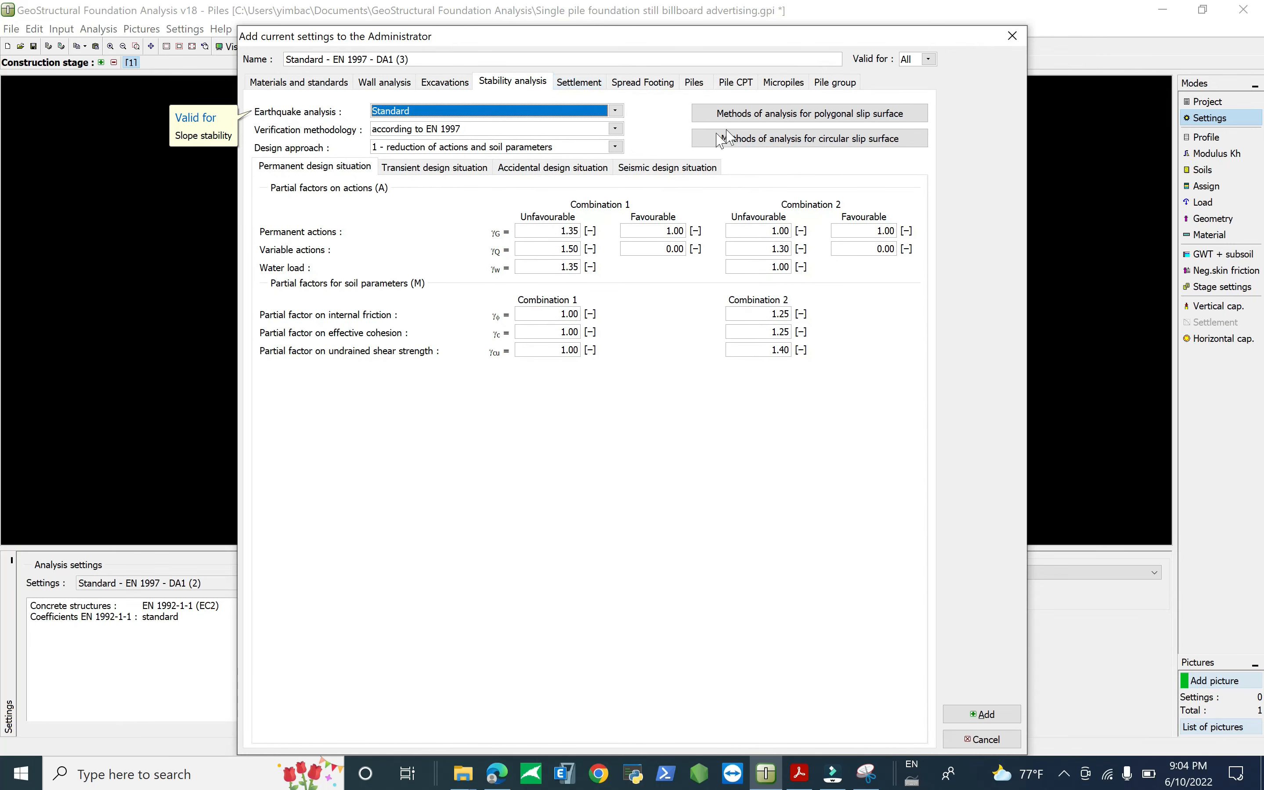
click(587, 93)
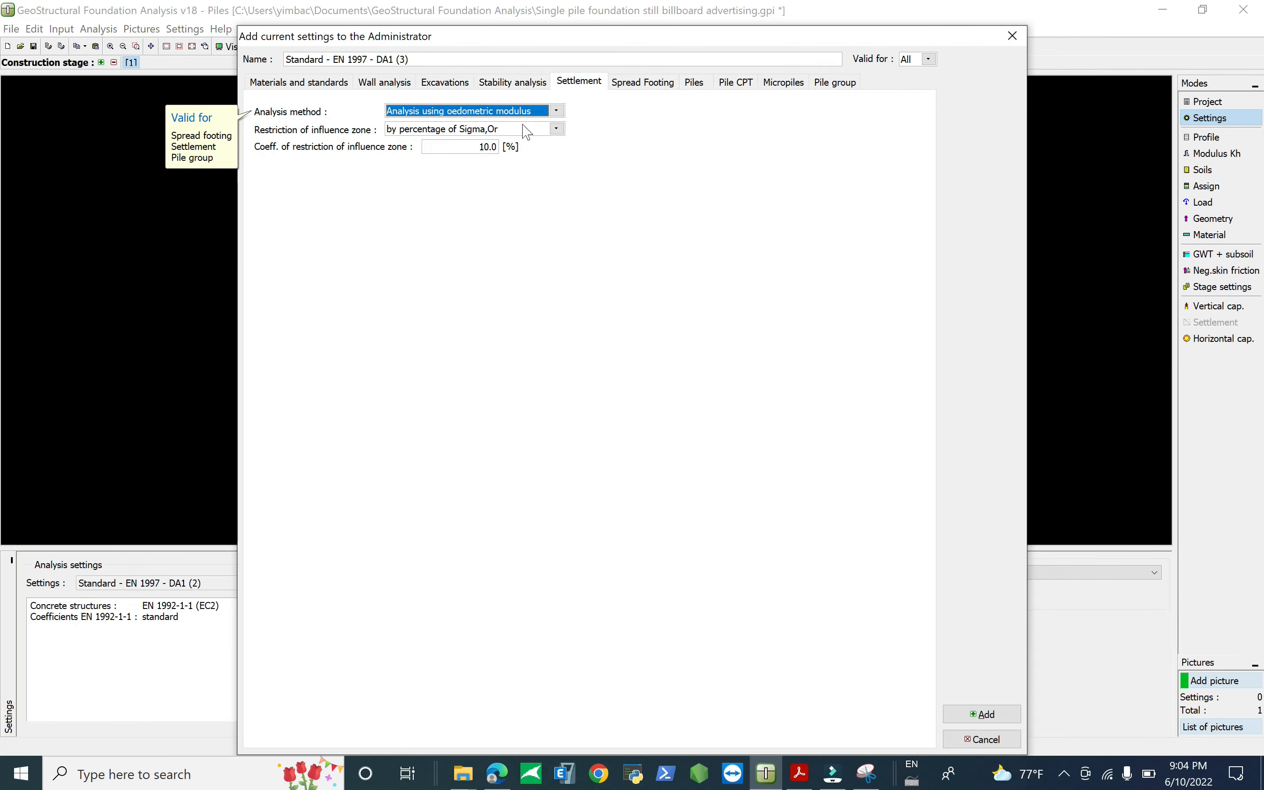
click(557, 111)
click(629, 125)
click(737, 83)
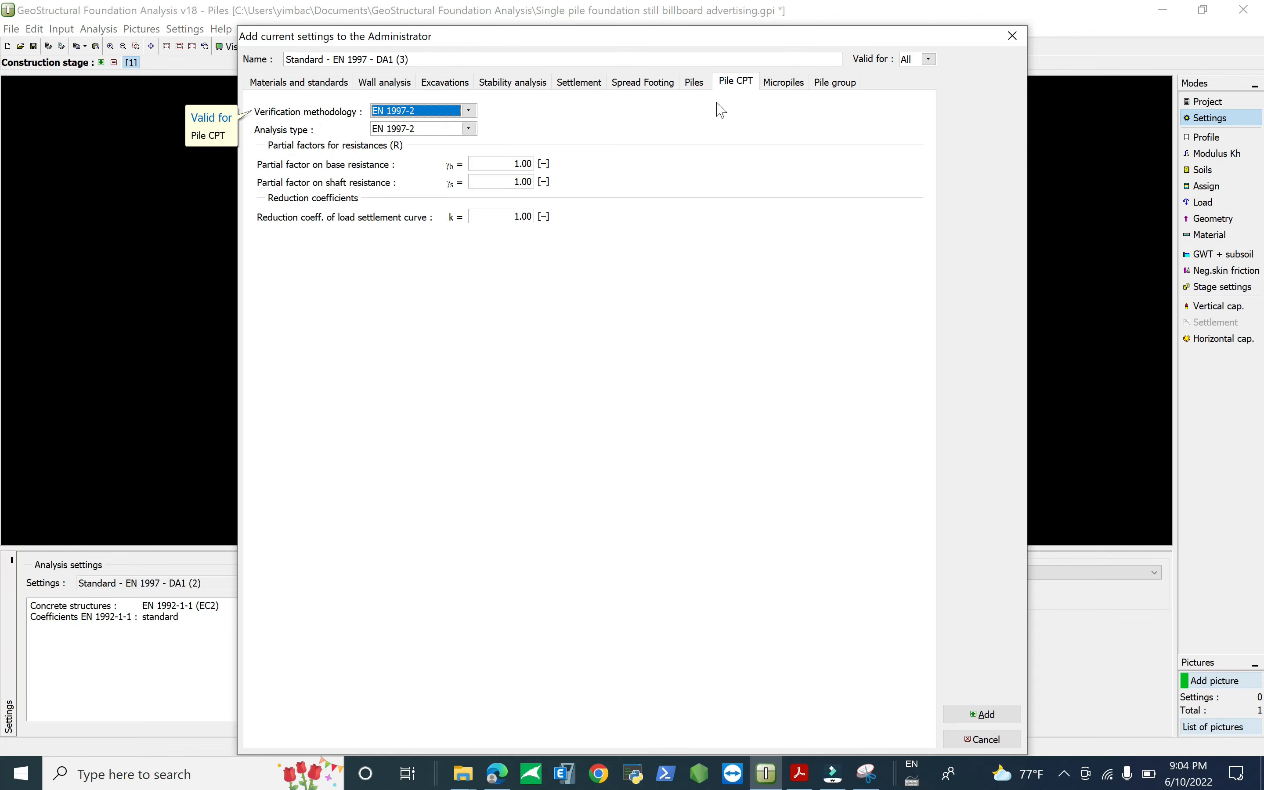
click(694, 82)
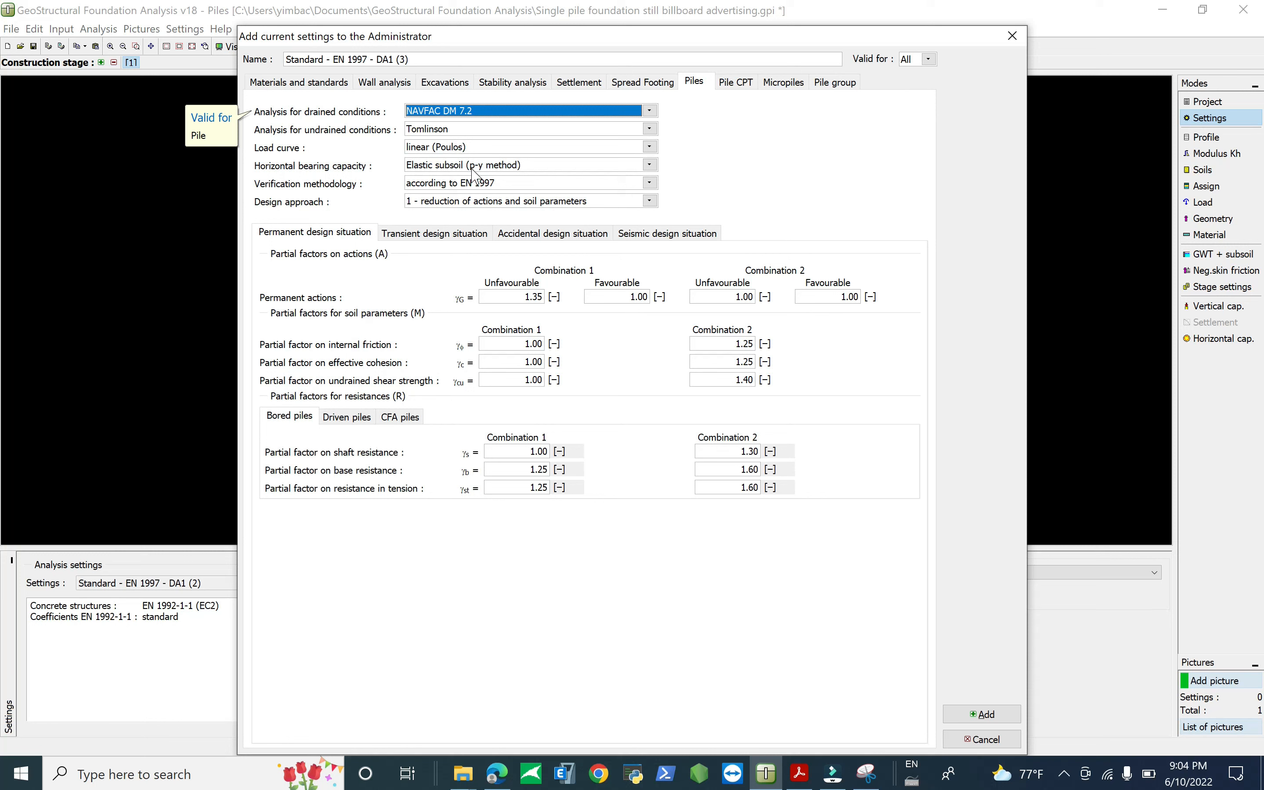
Step: Look over the materials and standards options again, including the concrete standards, and leave without adding the settings
click(308, 83)
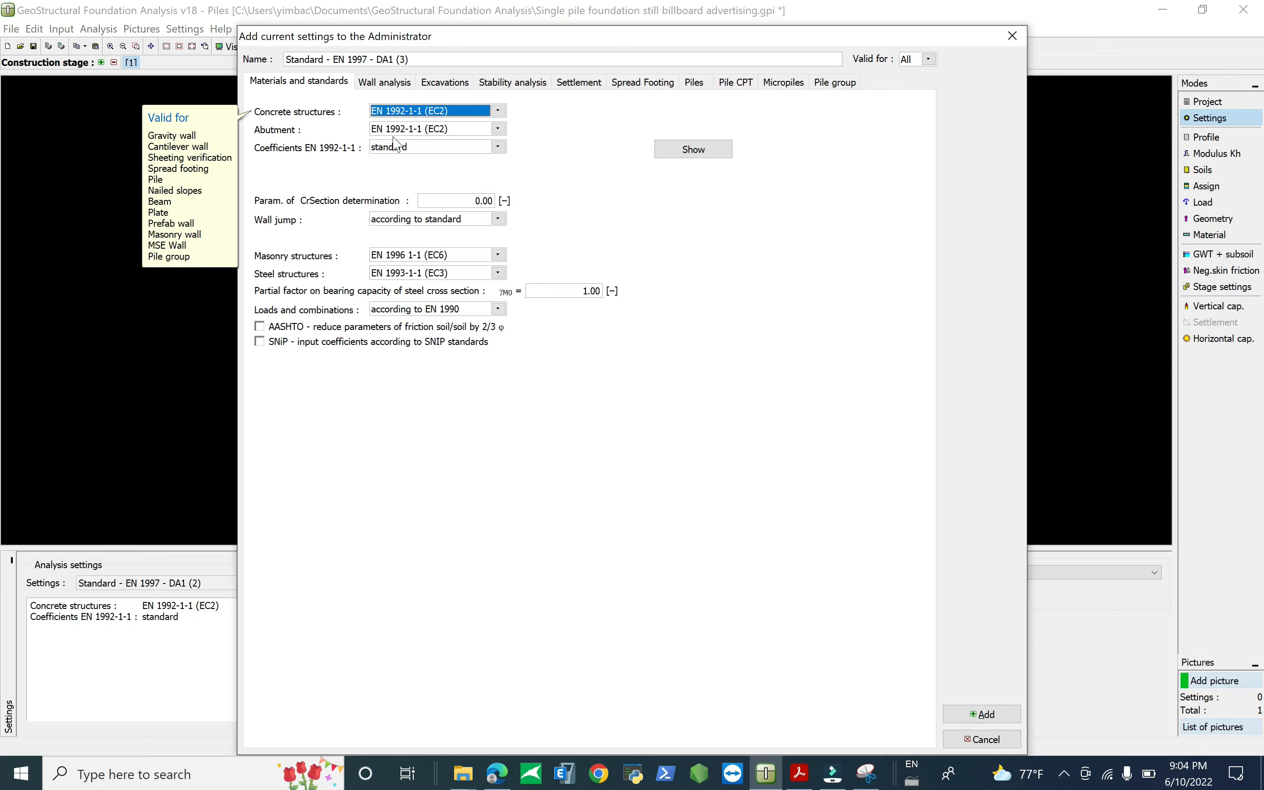
click(429, 115)
click(438, 124)
click(453, 111)
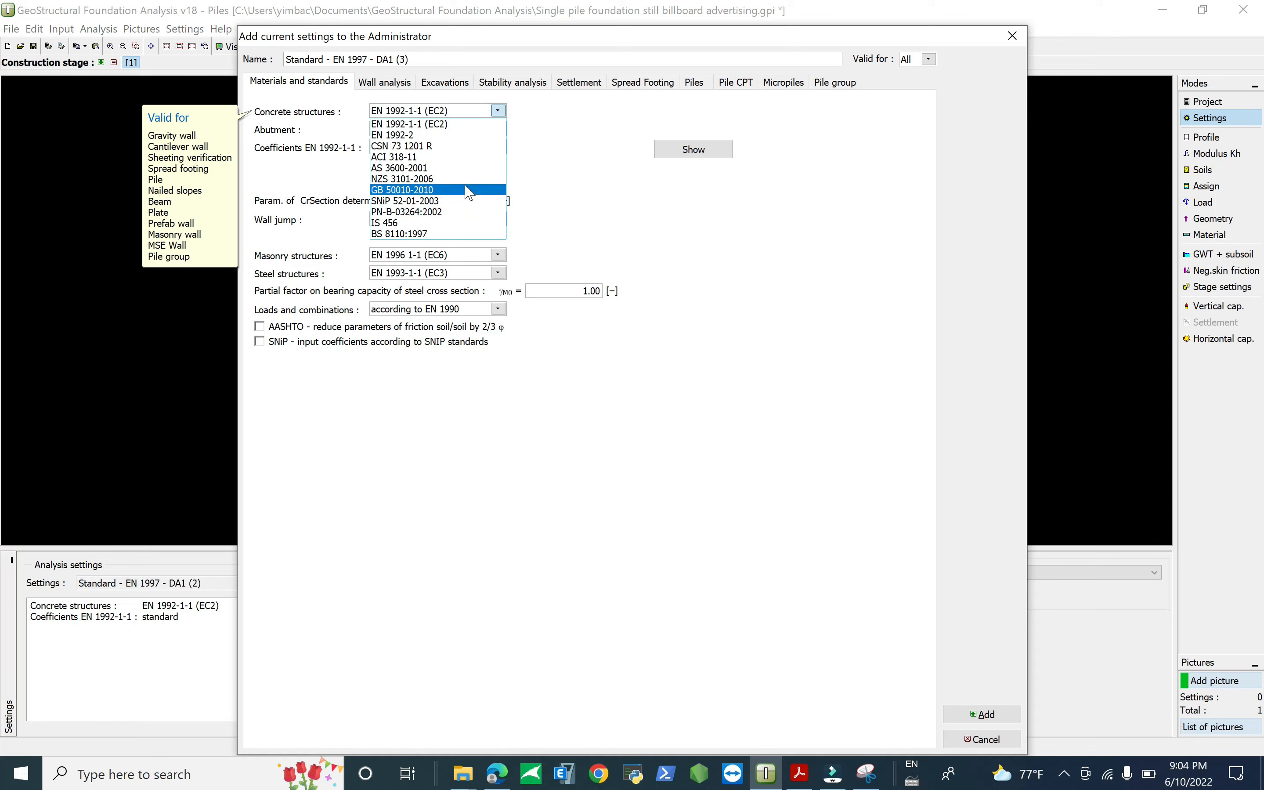
click(653, 219)
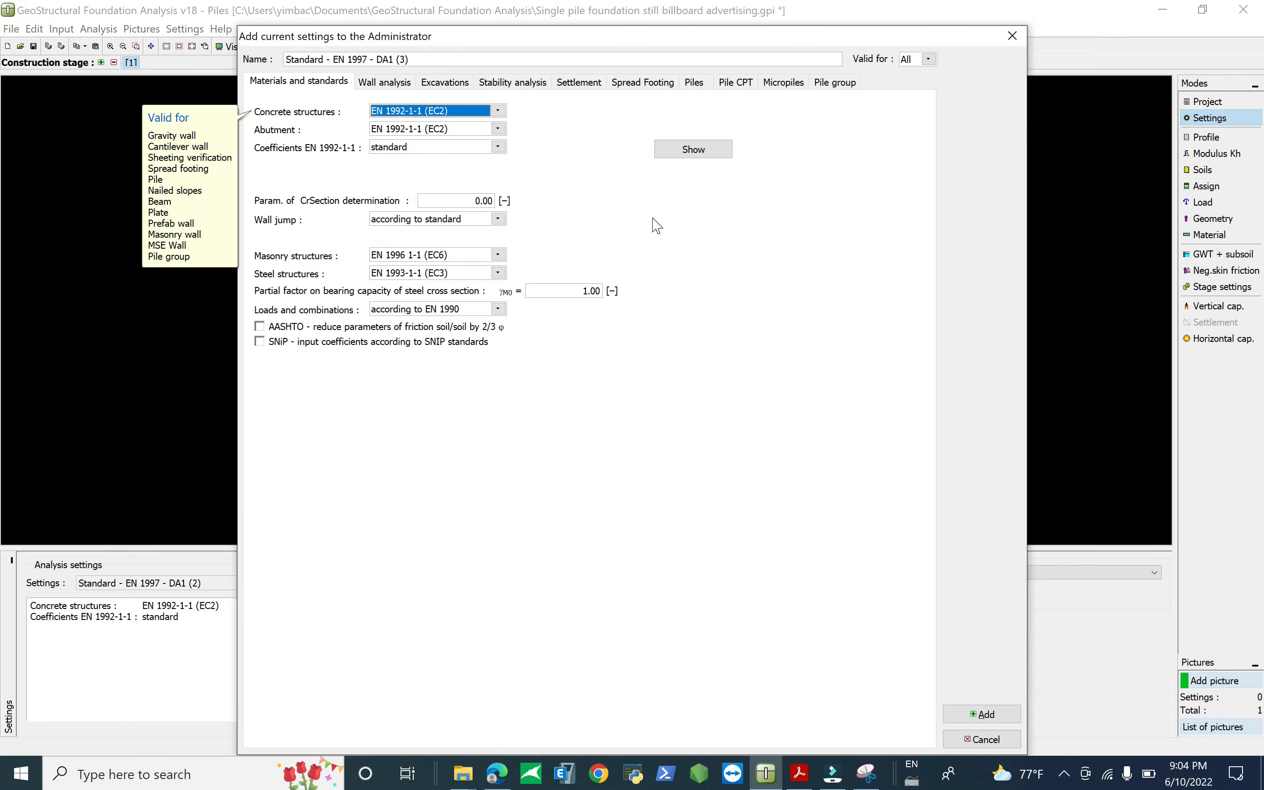
click(974, 742)
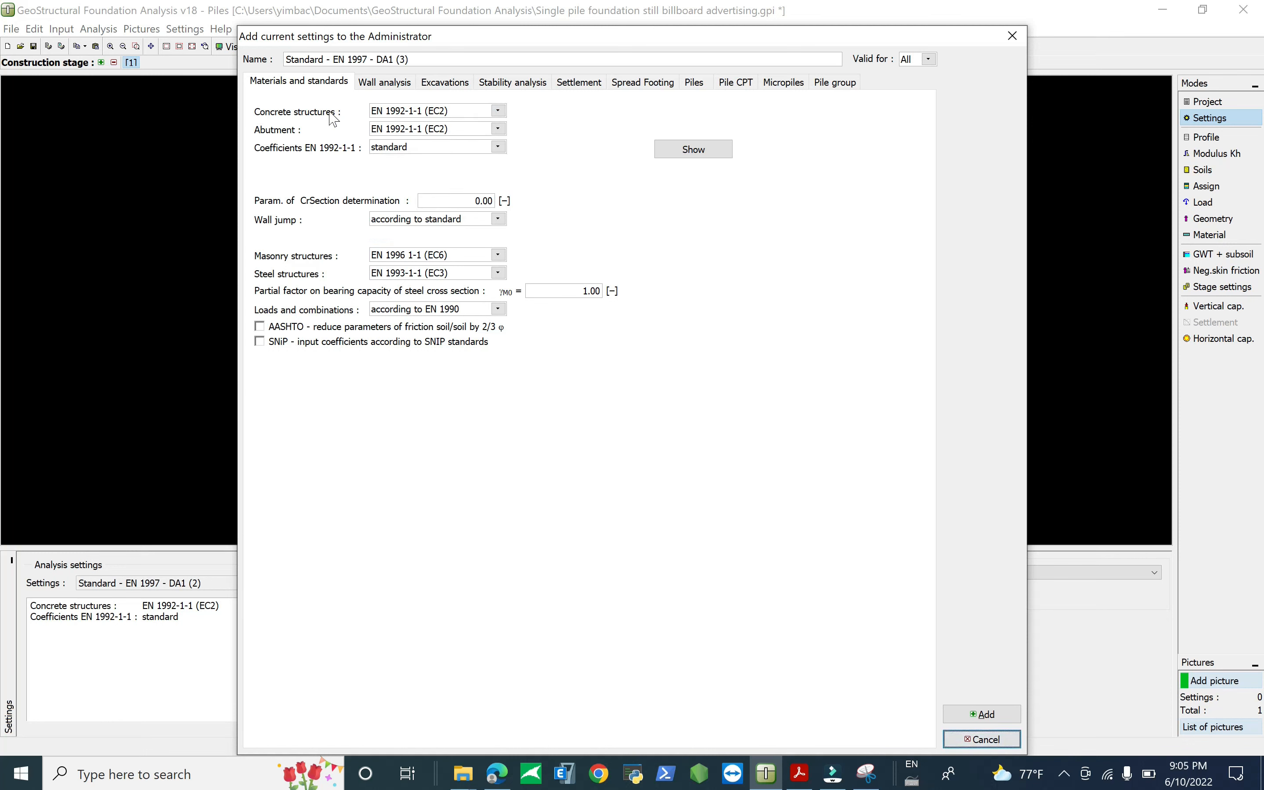
click(977, 742)
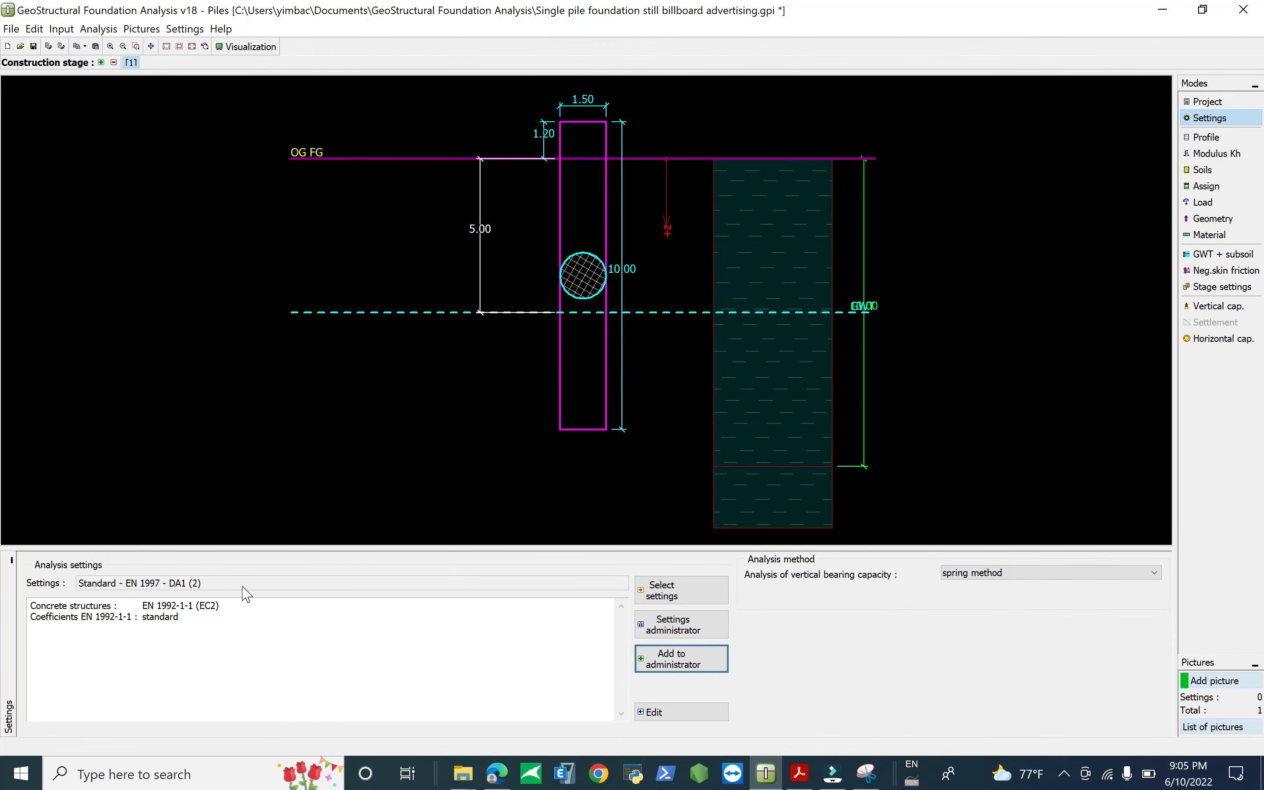
Step: Open the current pile settings for editing, review the concrete structure standards, and accept them with EN 1992-1-1 (EC2) kept
double_click(130, 617)
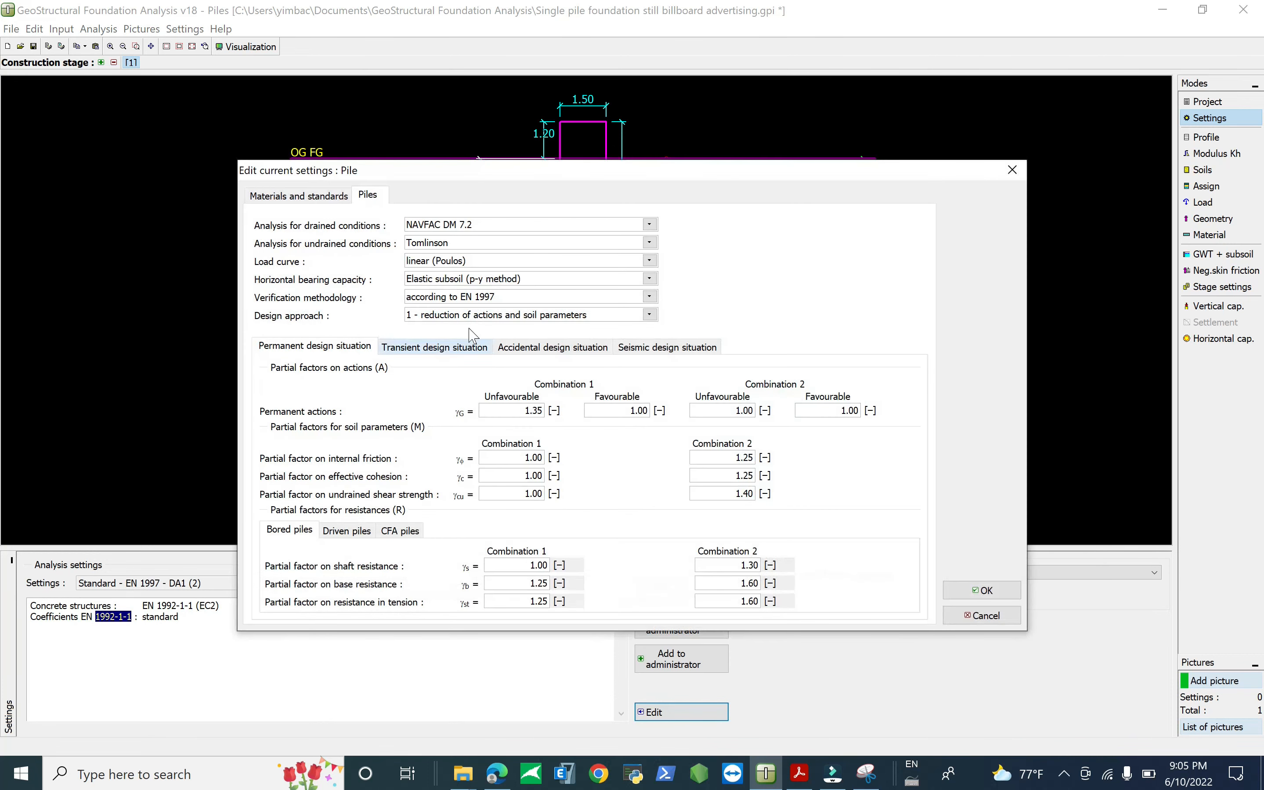
click(274, 200)
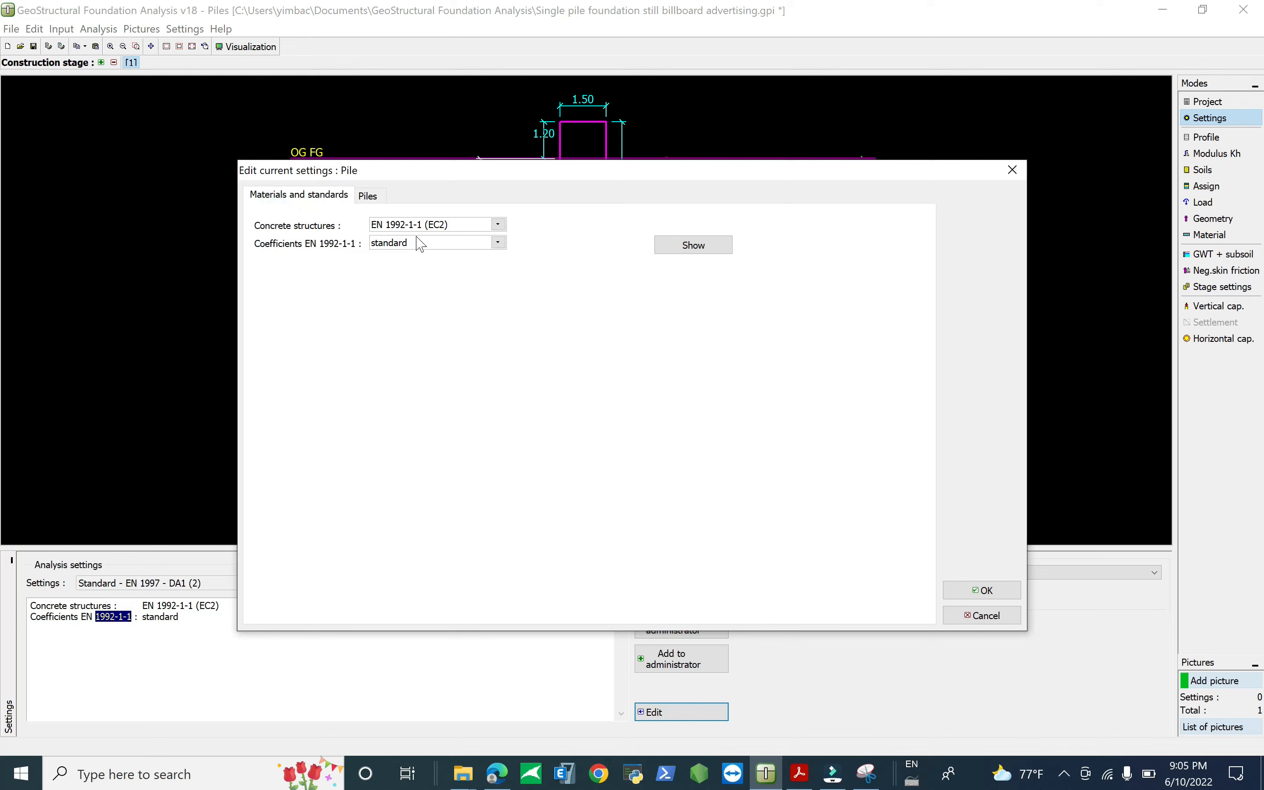
click(497, 224)
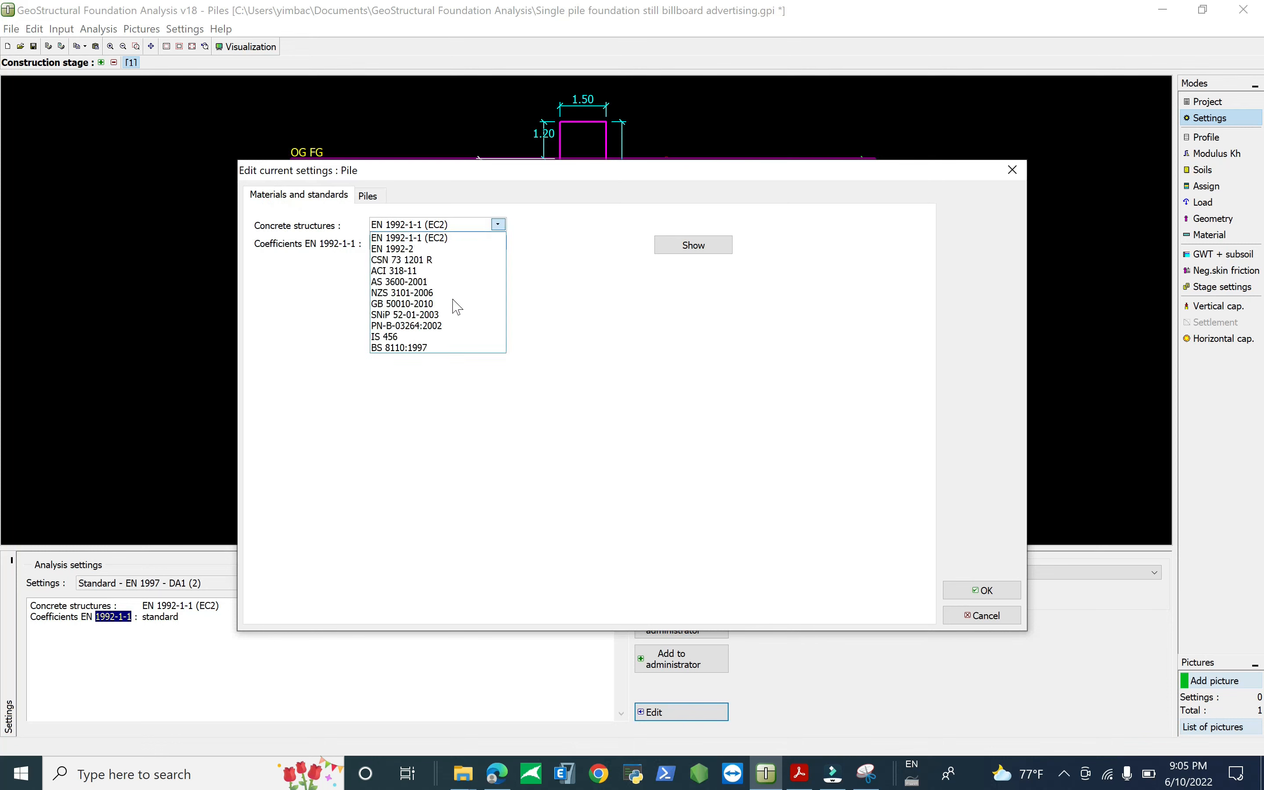
click(544, 200)
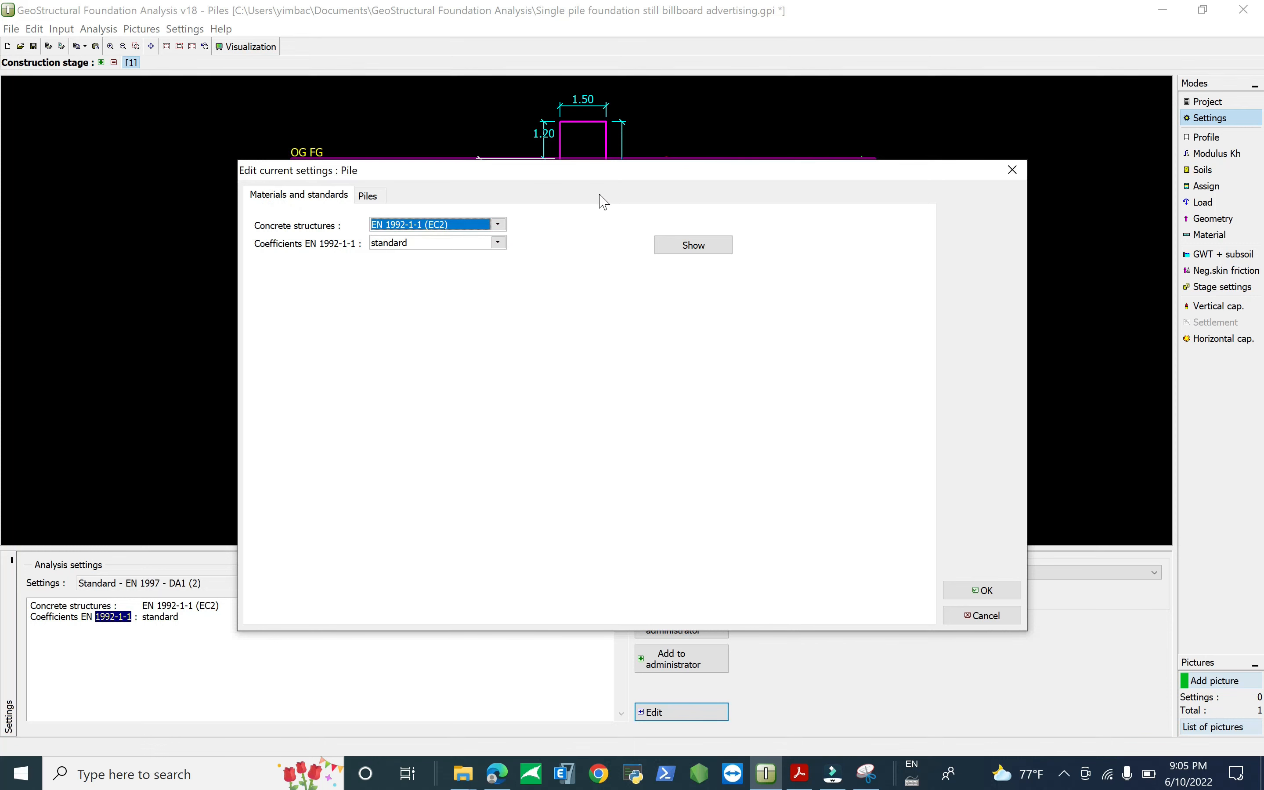
click(982, 590)
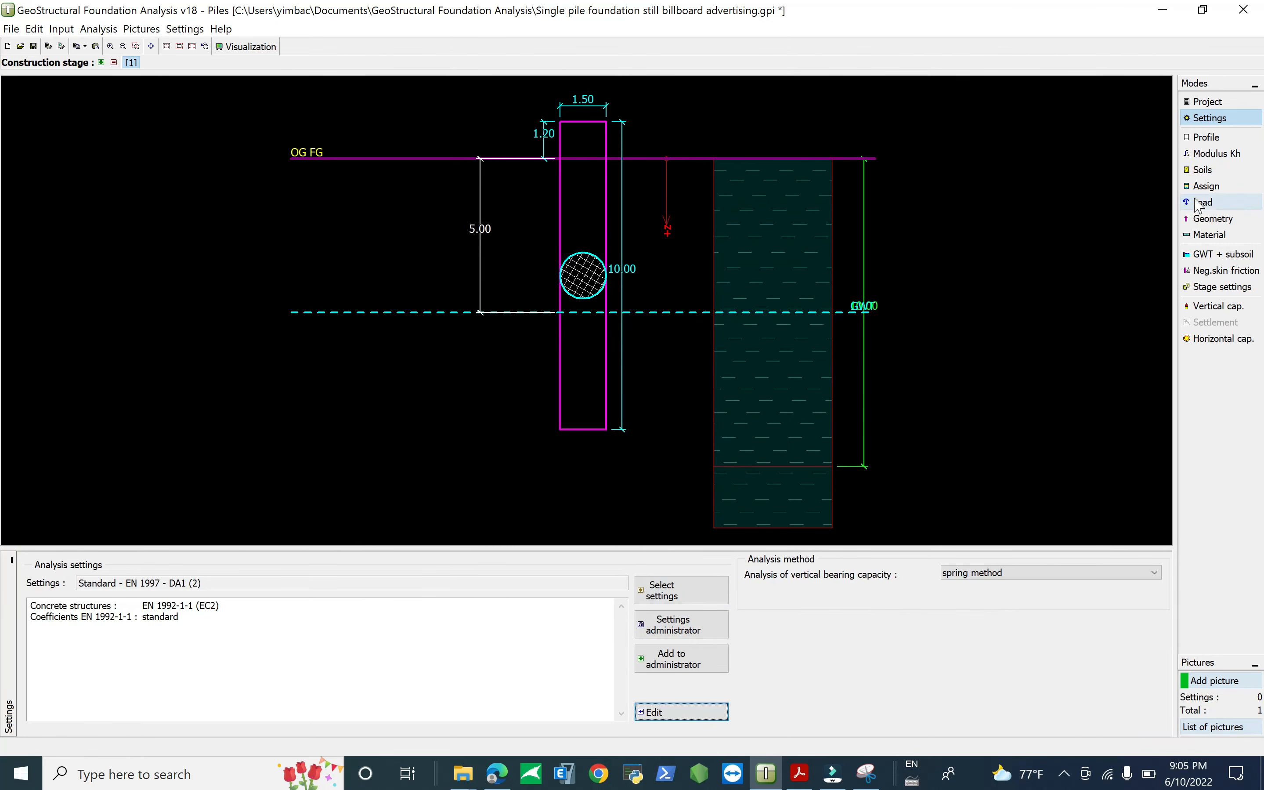
Step: Review the soil profile: the options for adding an interface, the depth of the second interface, and the terrain elevation, keeping the existing values
click(1205, 137)
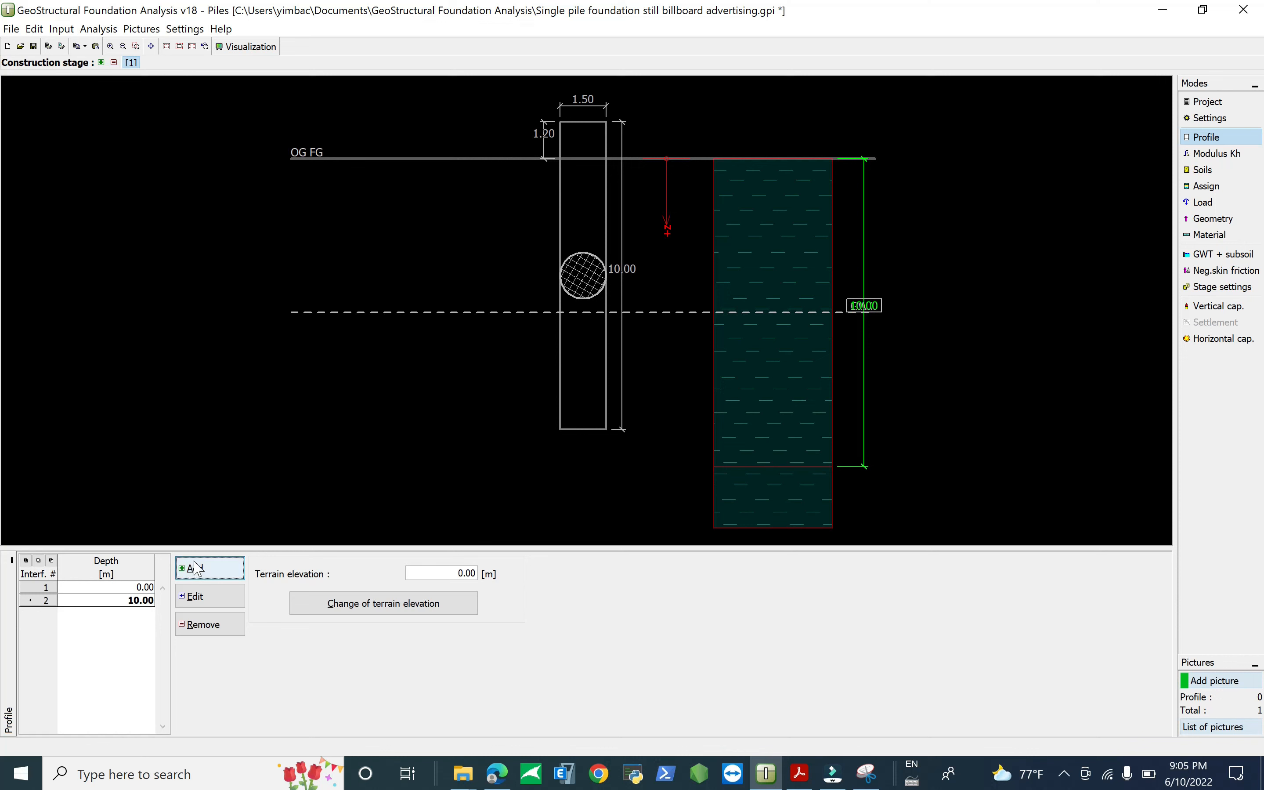
click(218, 574)
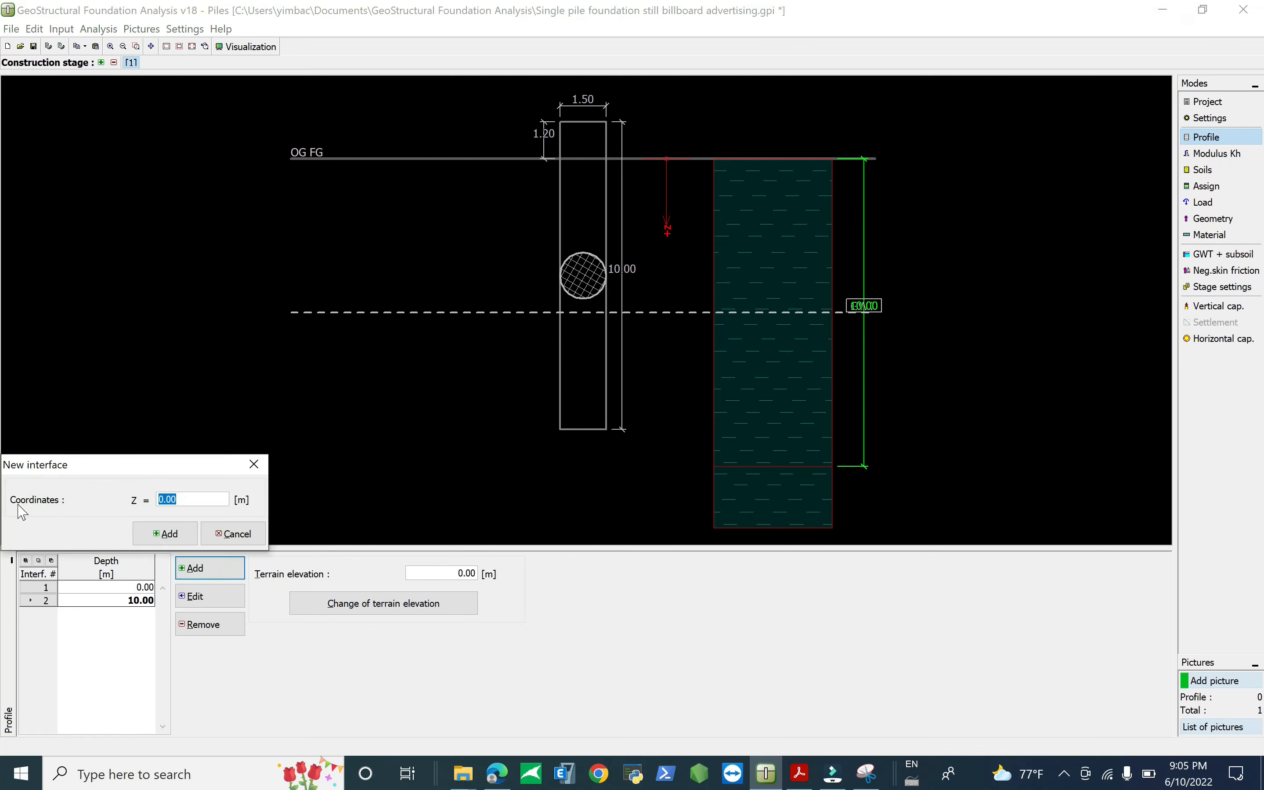
click(182, 499)
drag(194, 459, 431, 454)
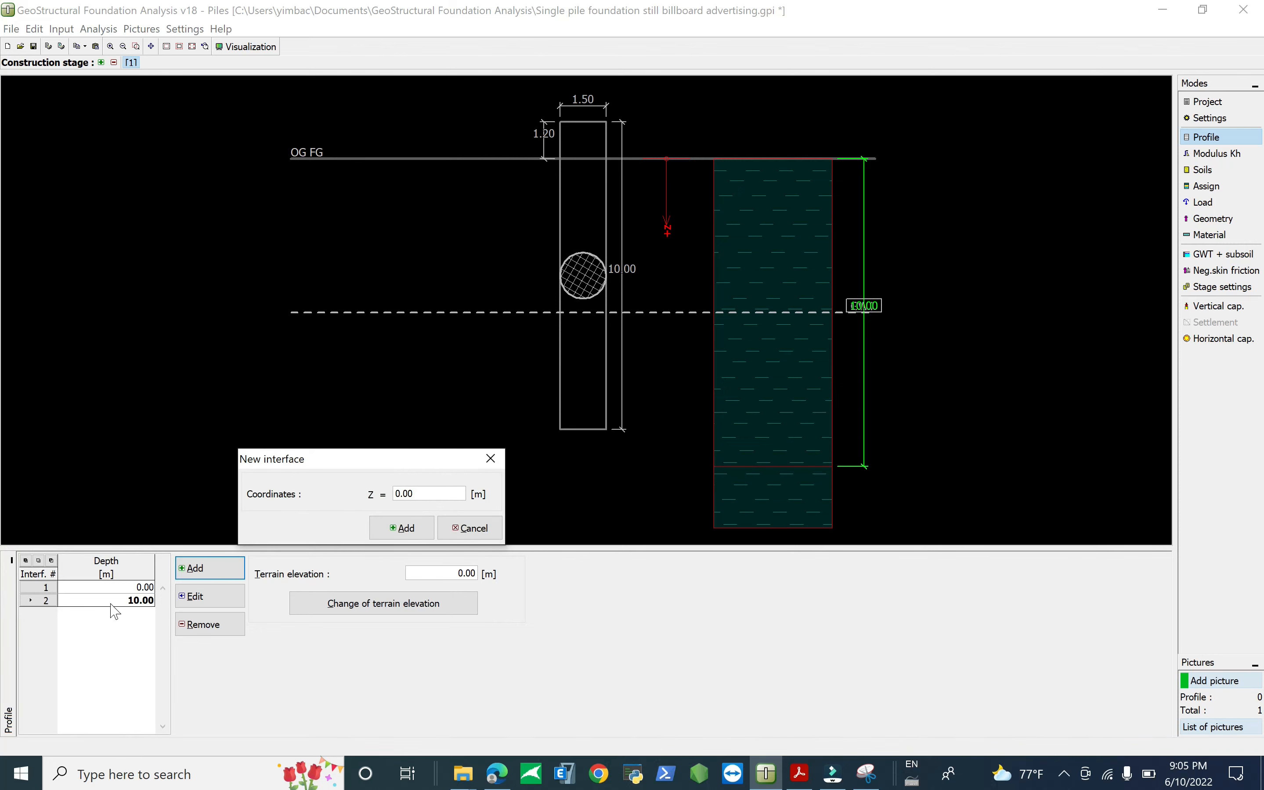
click(501, 464)
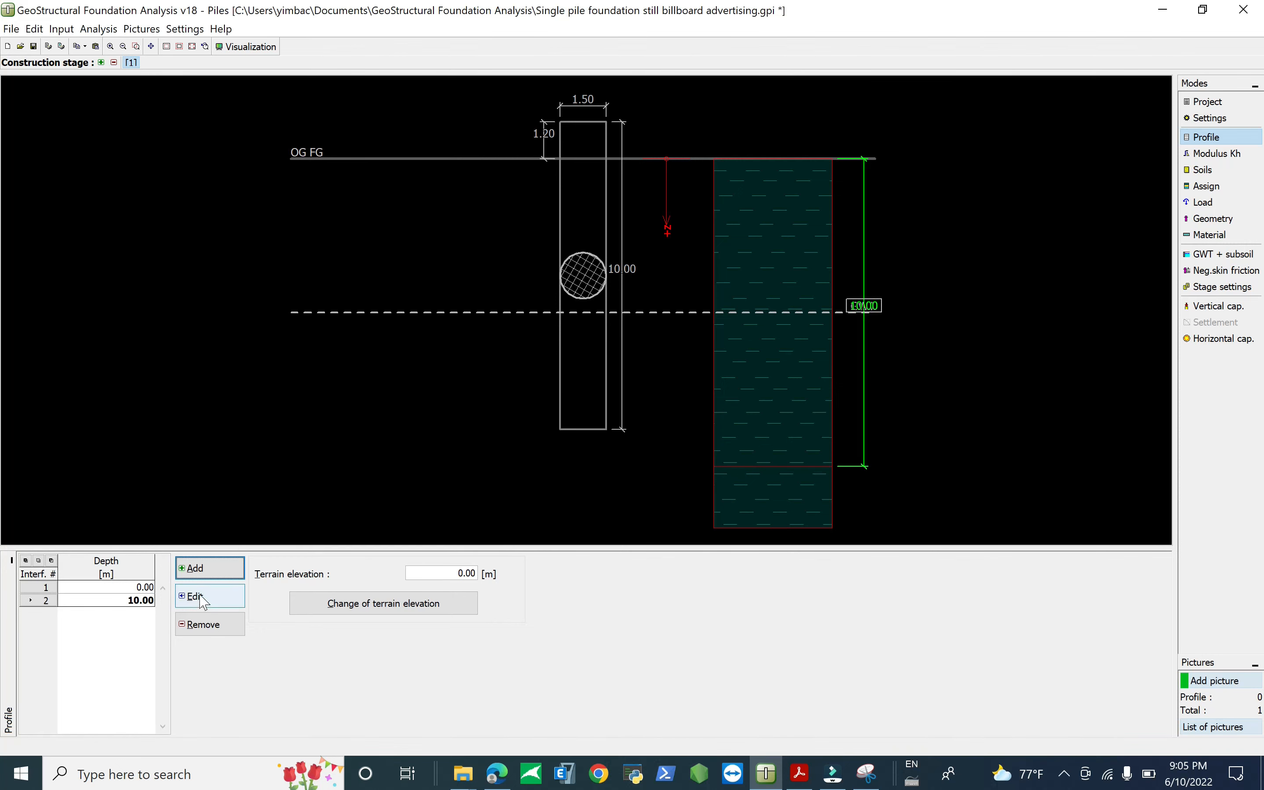
click(241, 594)
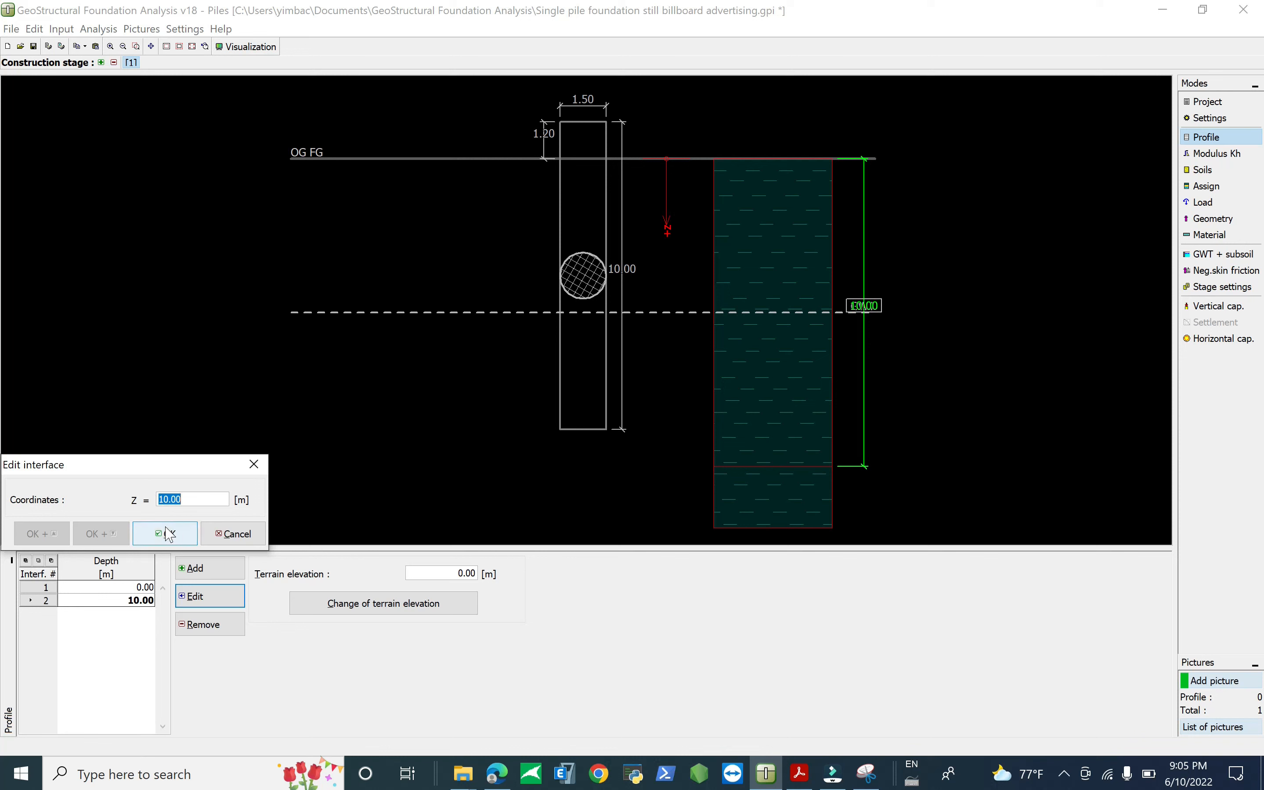
click(229, 533)
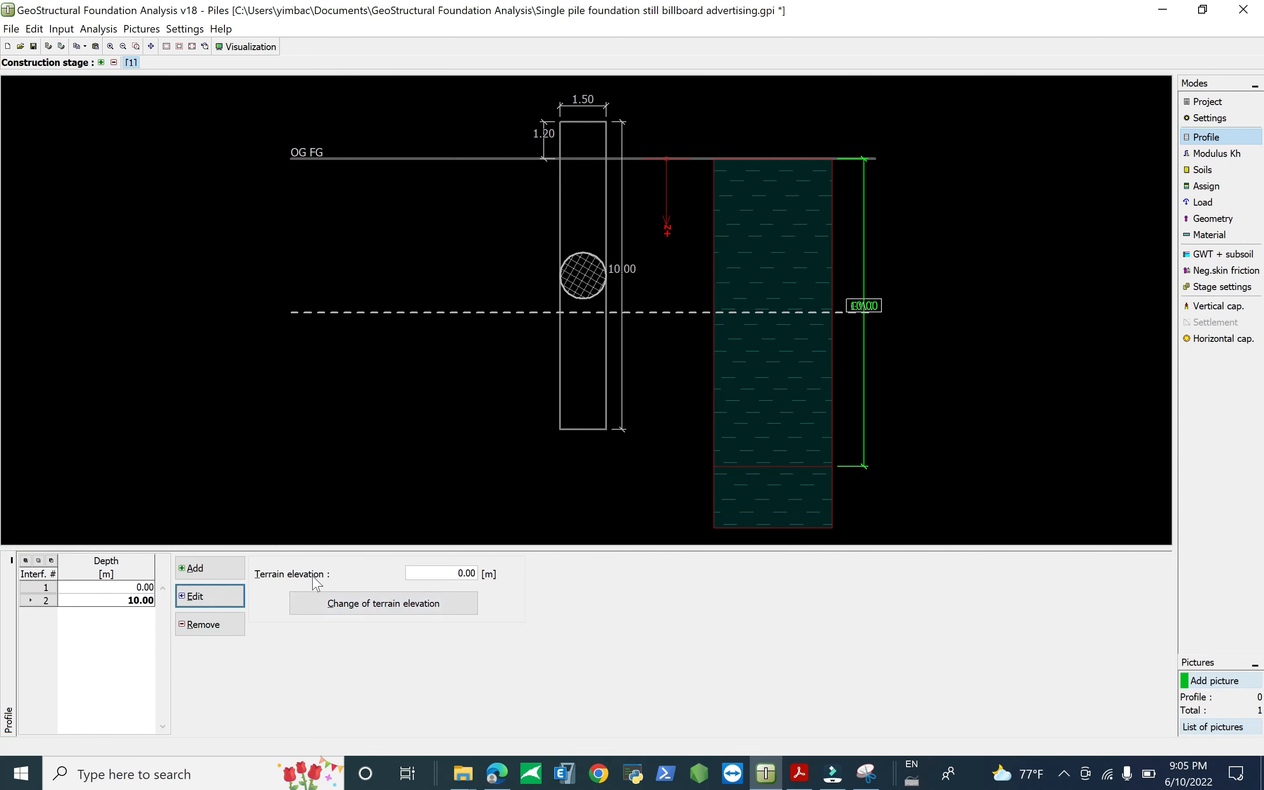
click(442, 573)
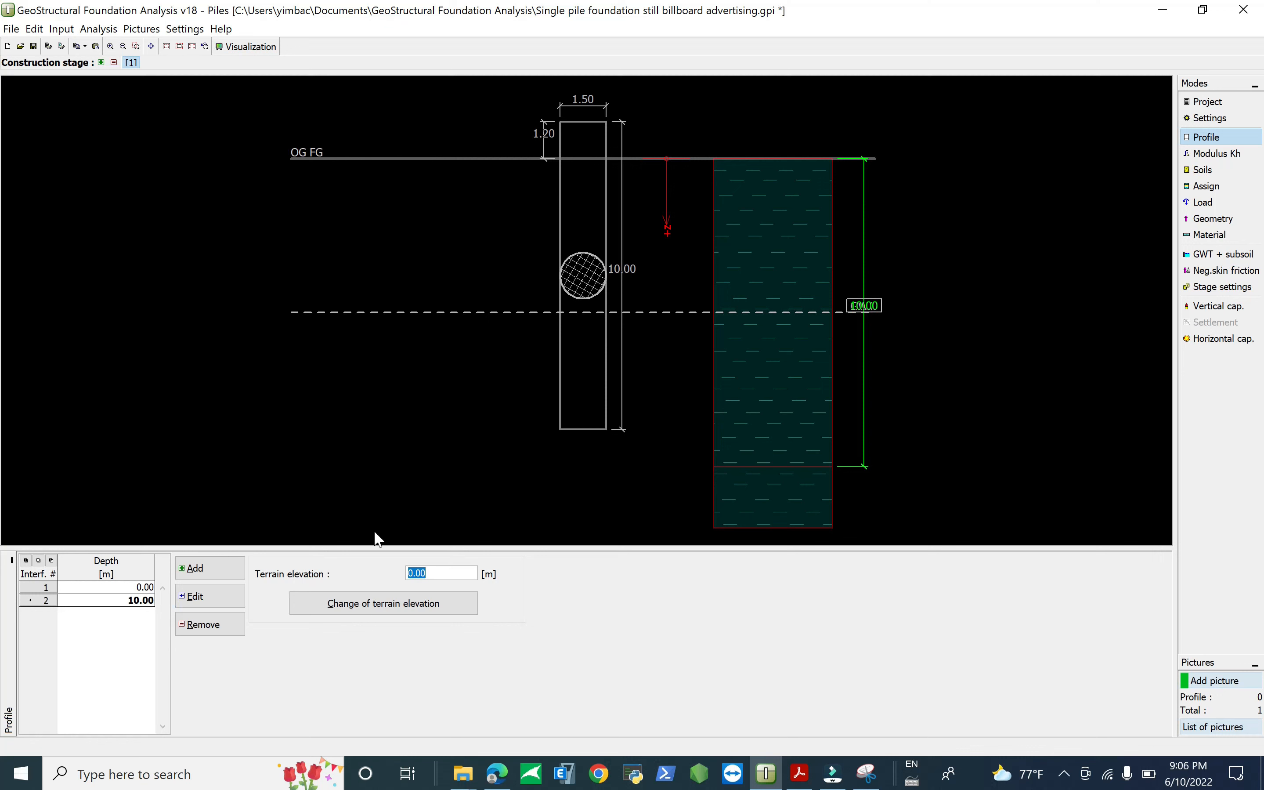
Step: Look over the available modulus of subsoil reaction methods and keep the constant option
click(1217, 152)
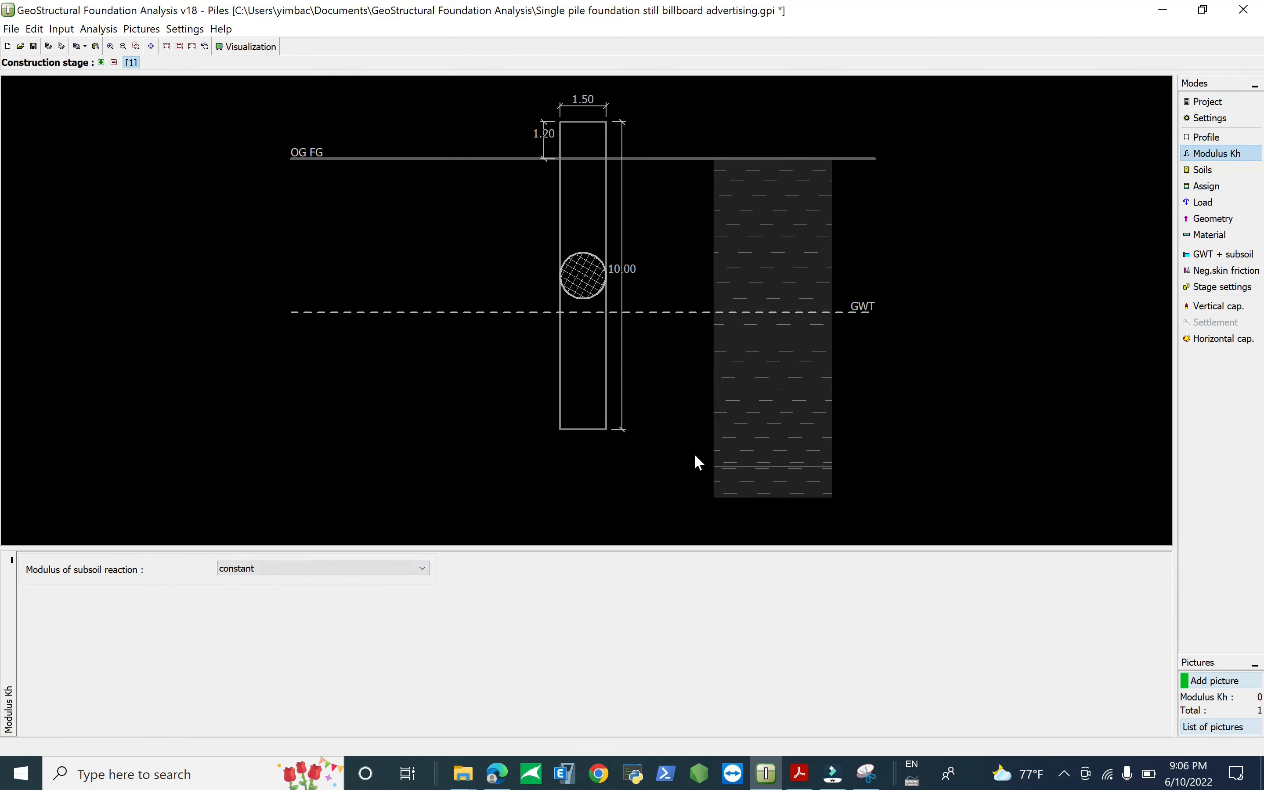
click(344, 571)
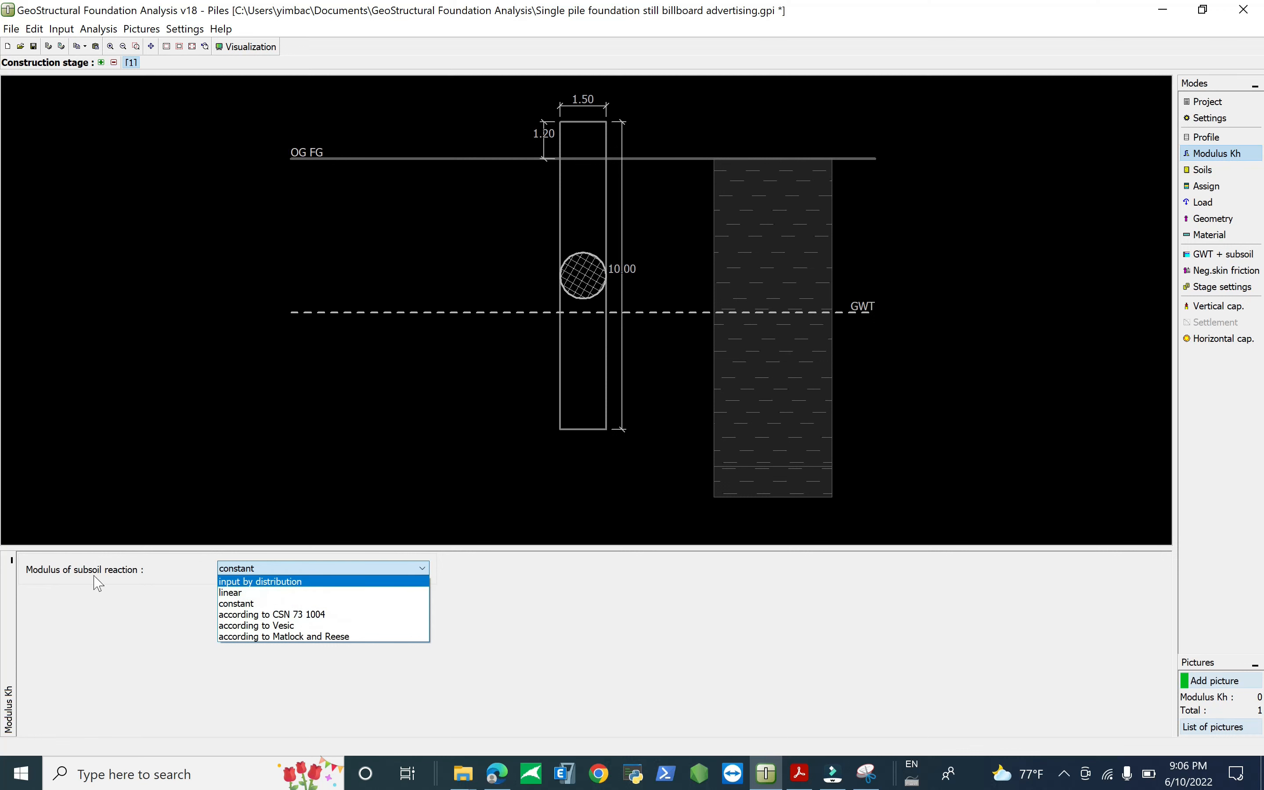
click(595, 628)
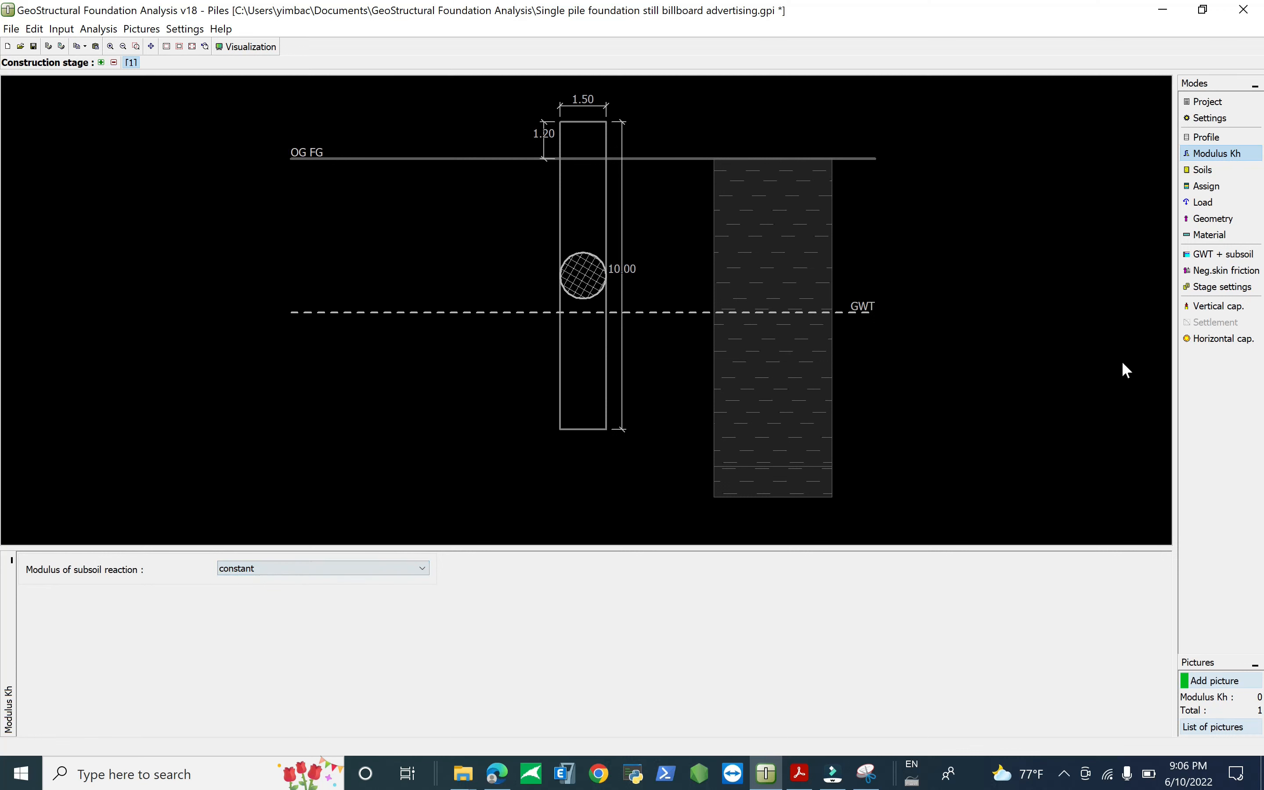
Step: Examine the characteristics of the low plasticity clay and open the new soil definition to view its input data
click(1196, 170)
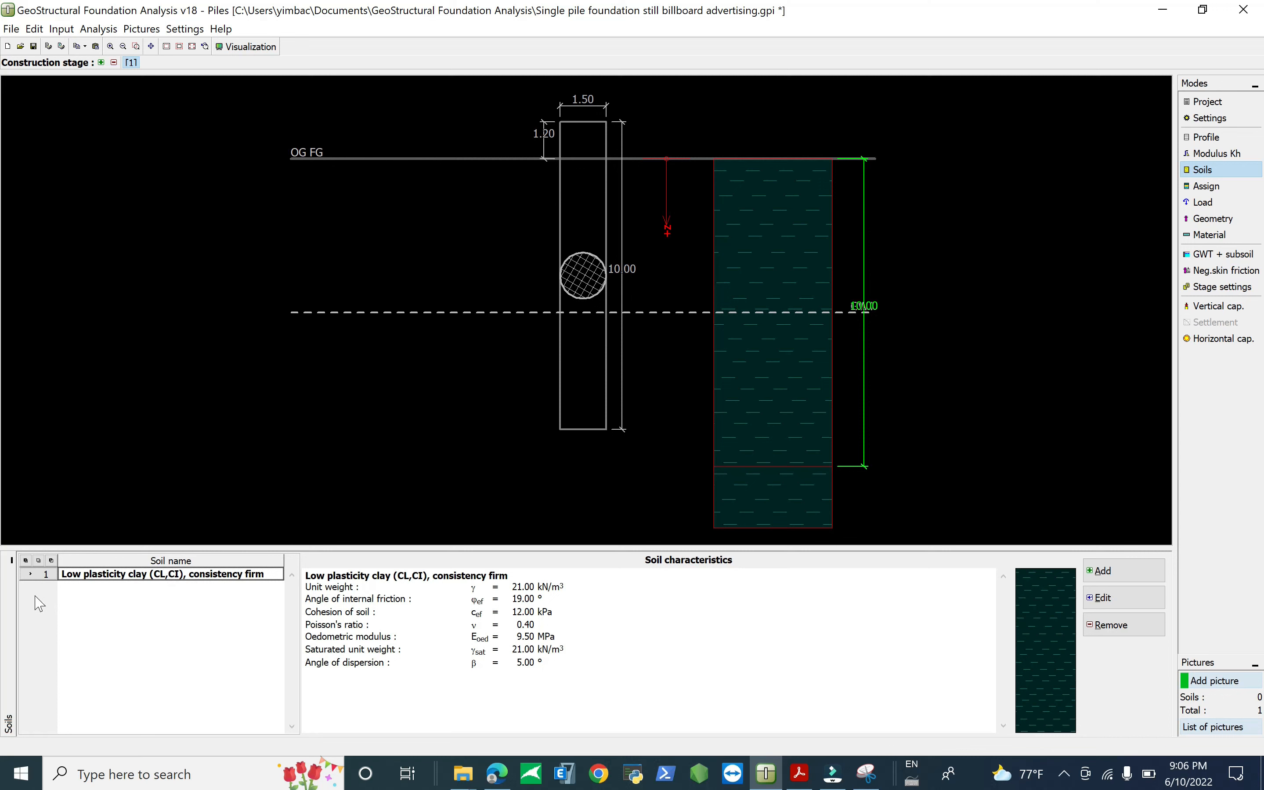
click(52, 560)
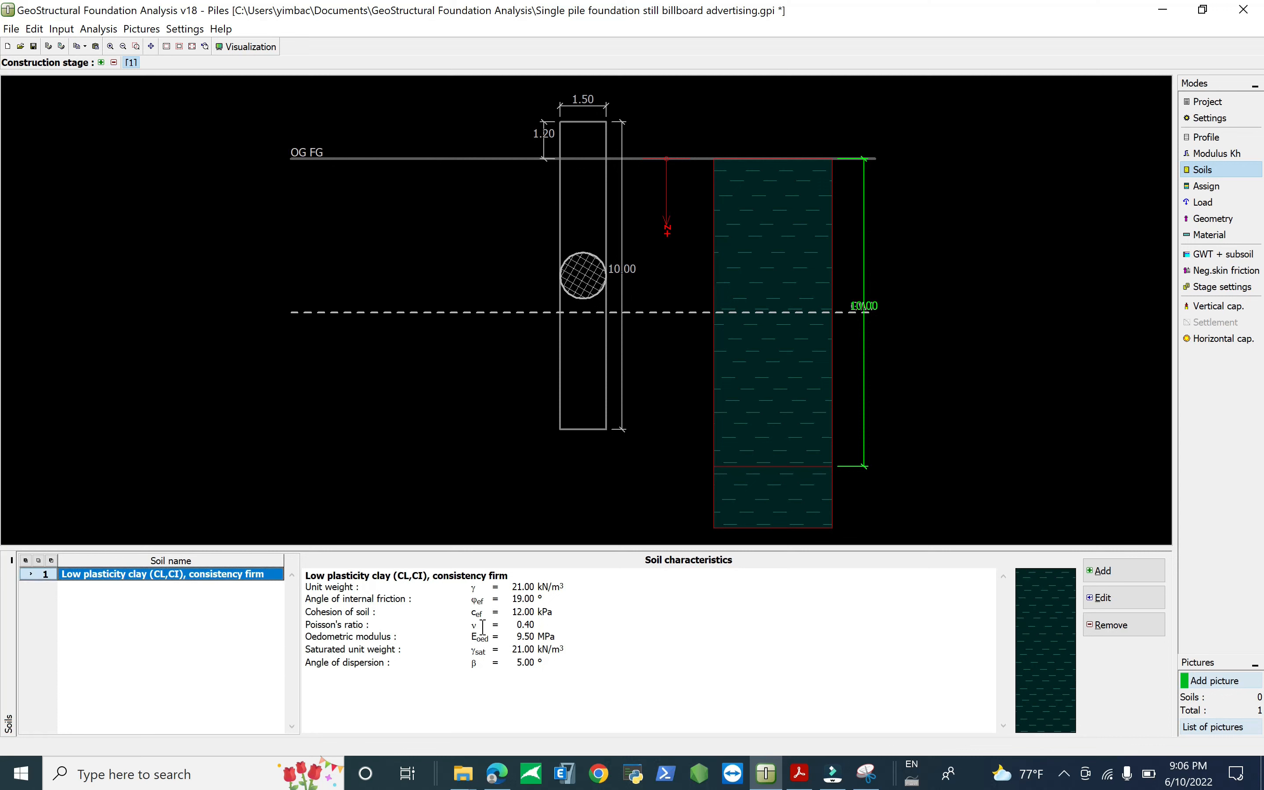
click(1123, 570)
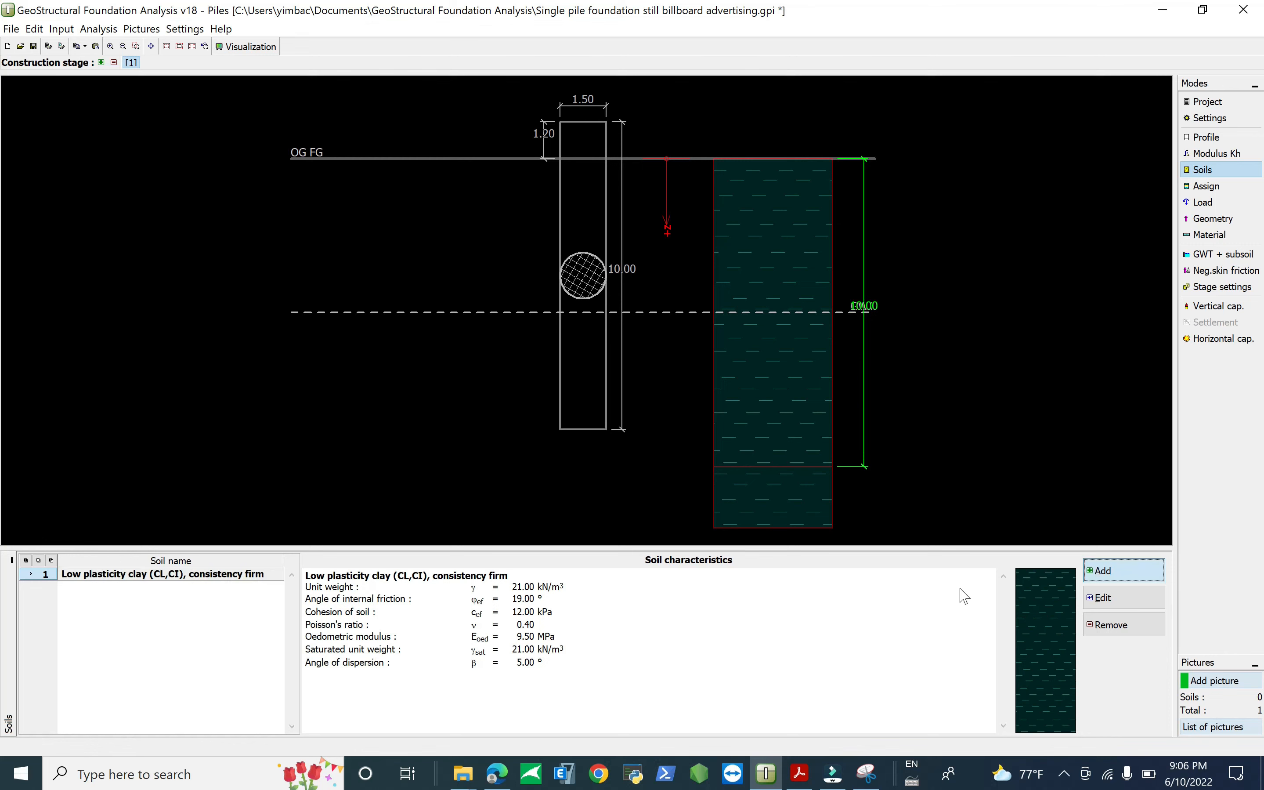
drag(640, 230, 318, 386)
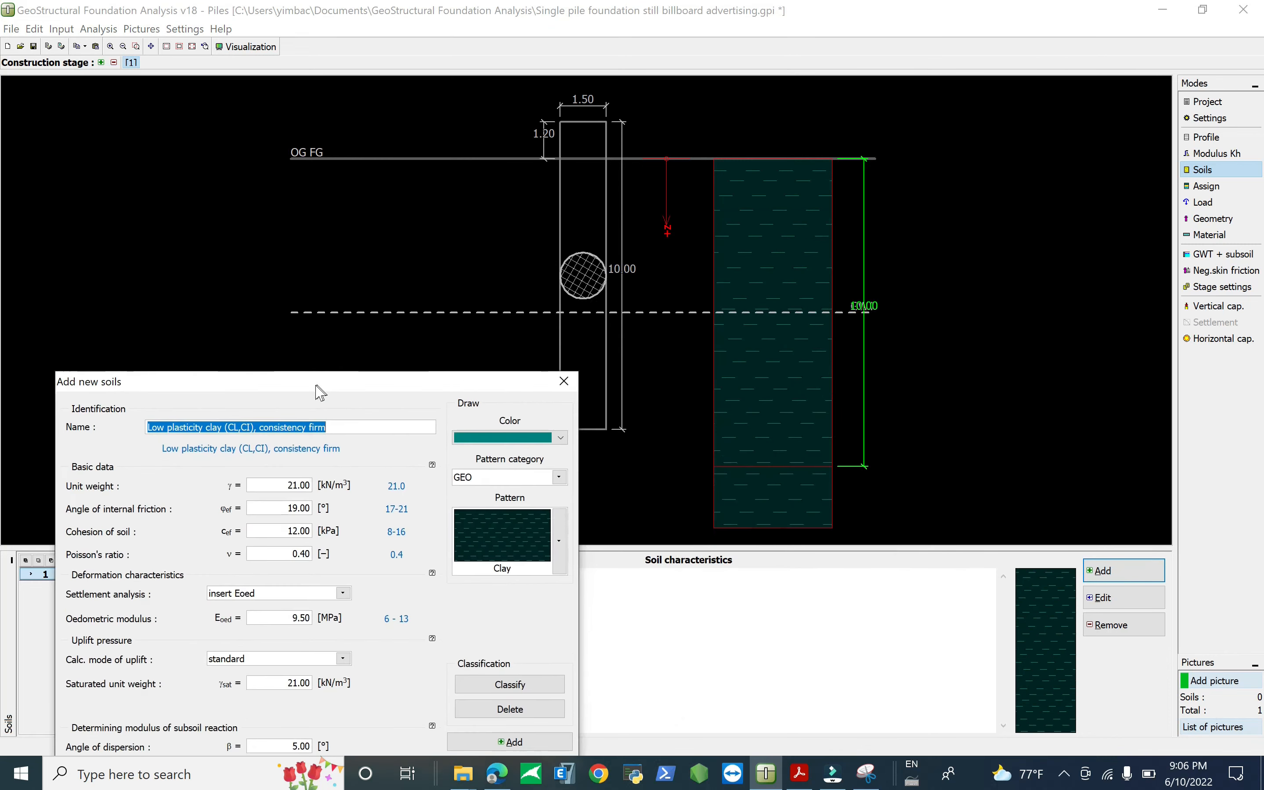
drag(466, 389, 565, 202)
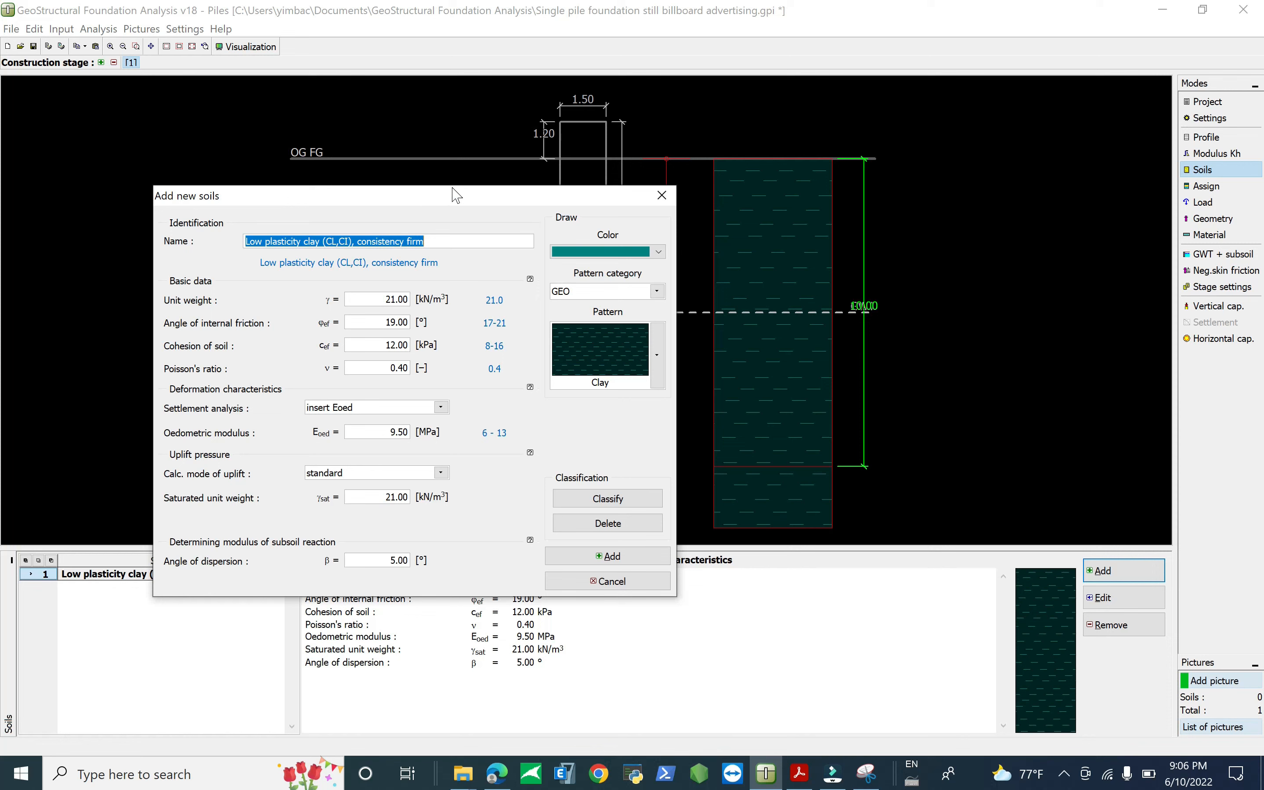
Step: Look over the colour palette and pattern categories for the new soil, keeping the current colour and the GEO category
click(653, 253)
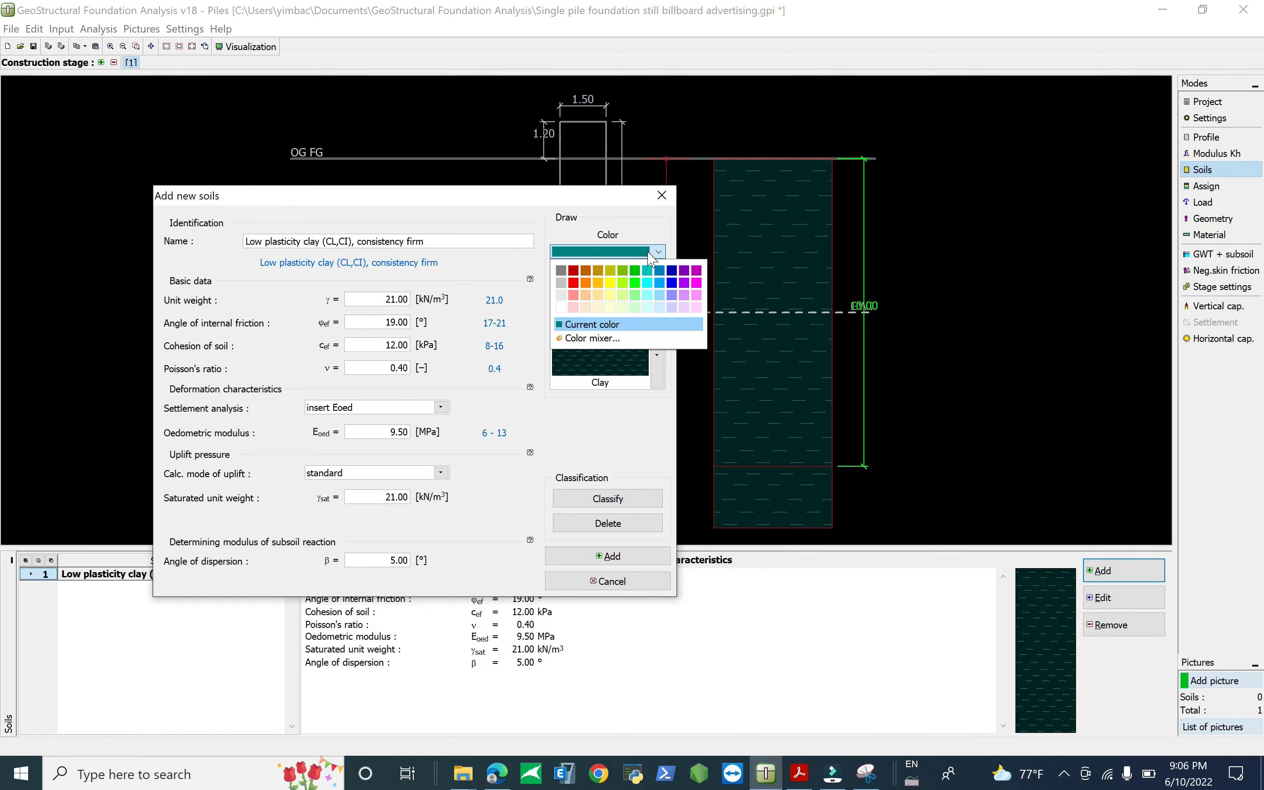
click(656, 252)
click(653, 252)
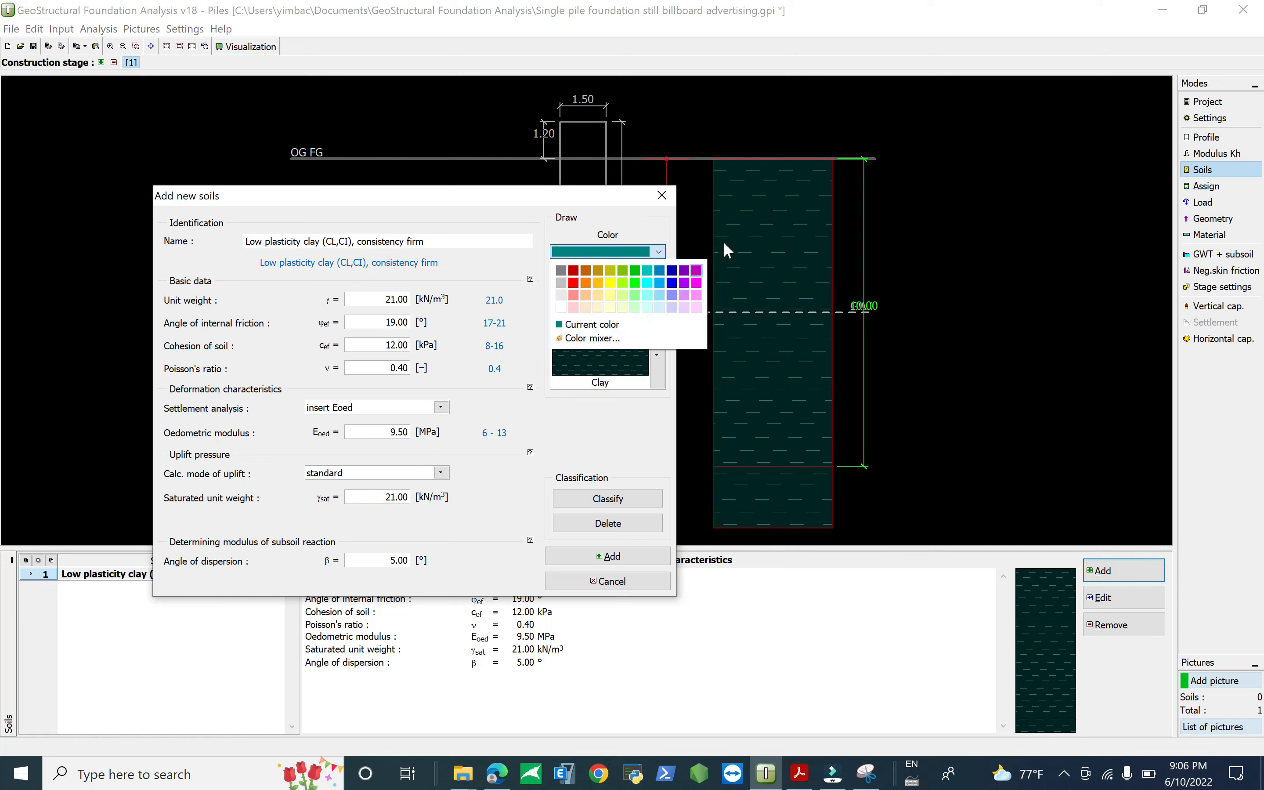
click(627, 251)
click(610, 251)
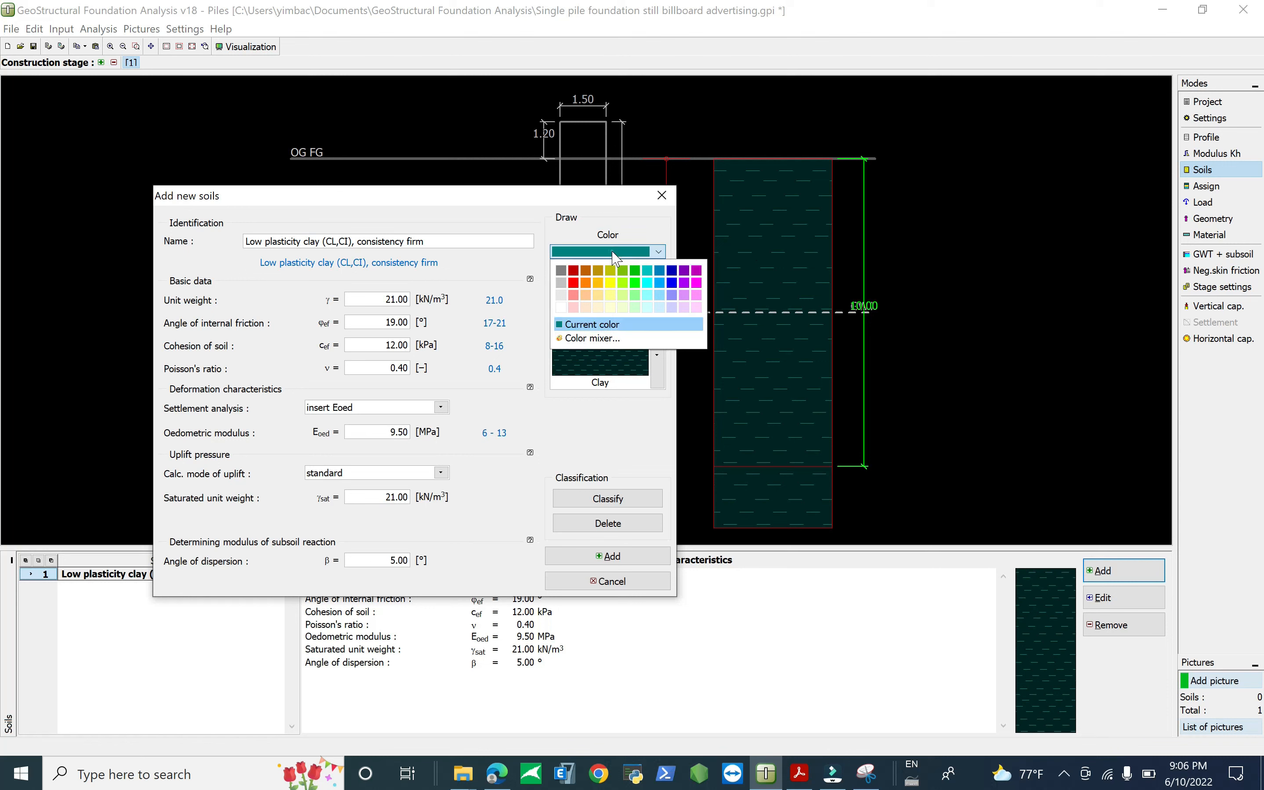
click(588, 327)
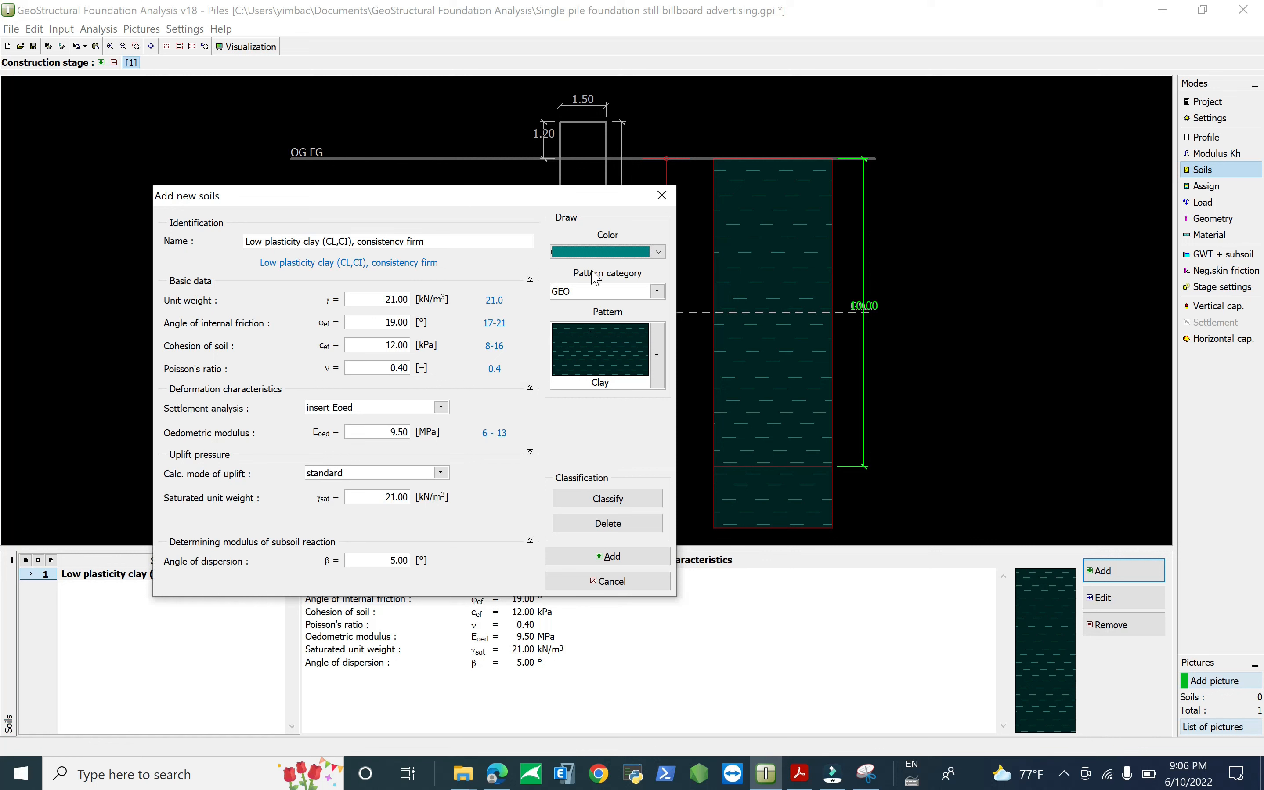
click(618, 295)
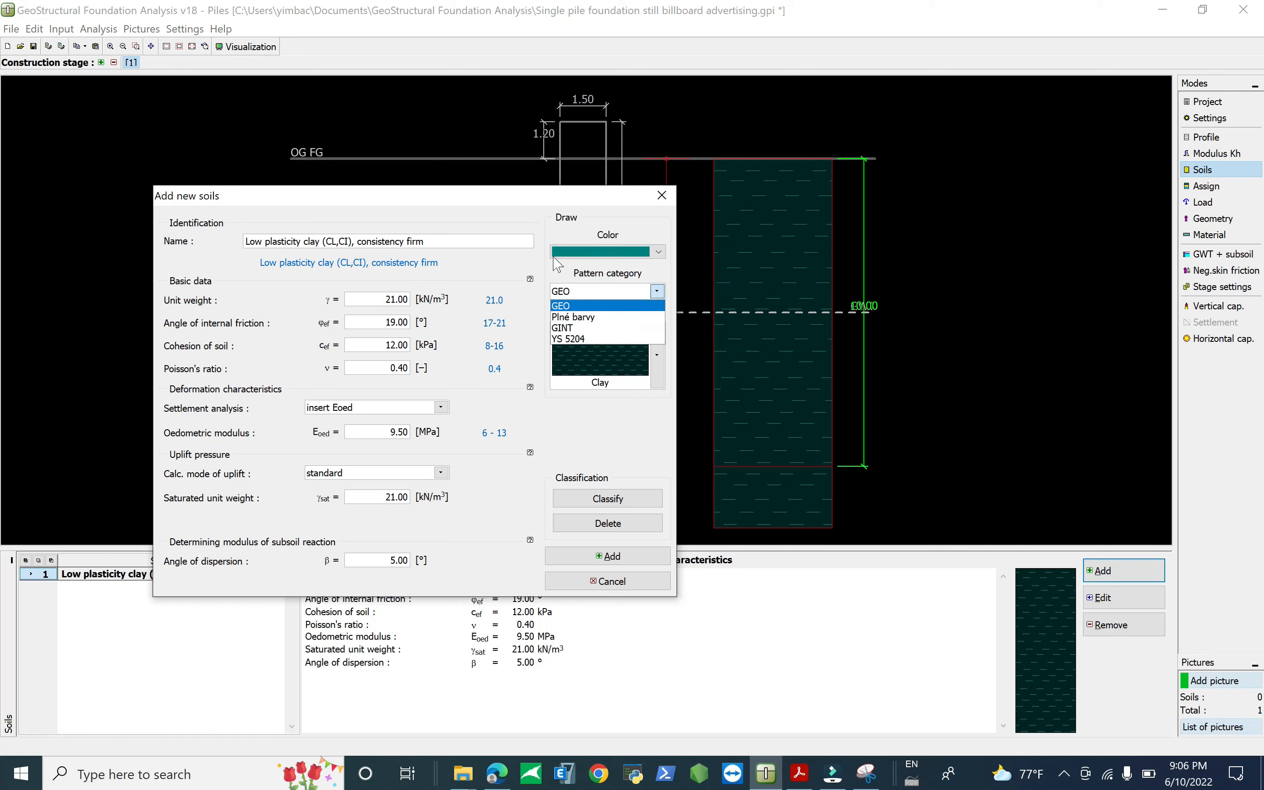
click(561, 305)
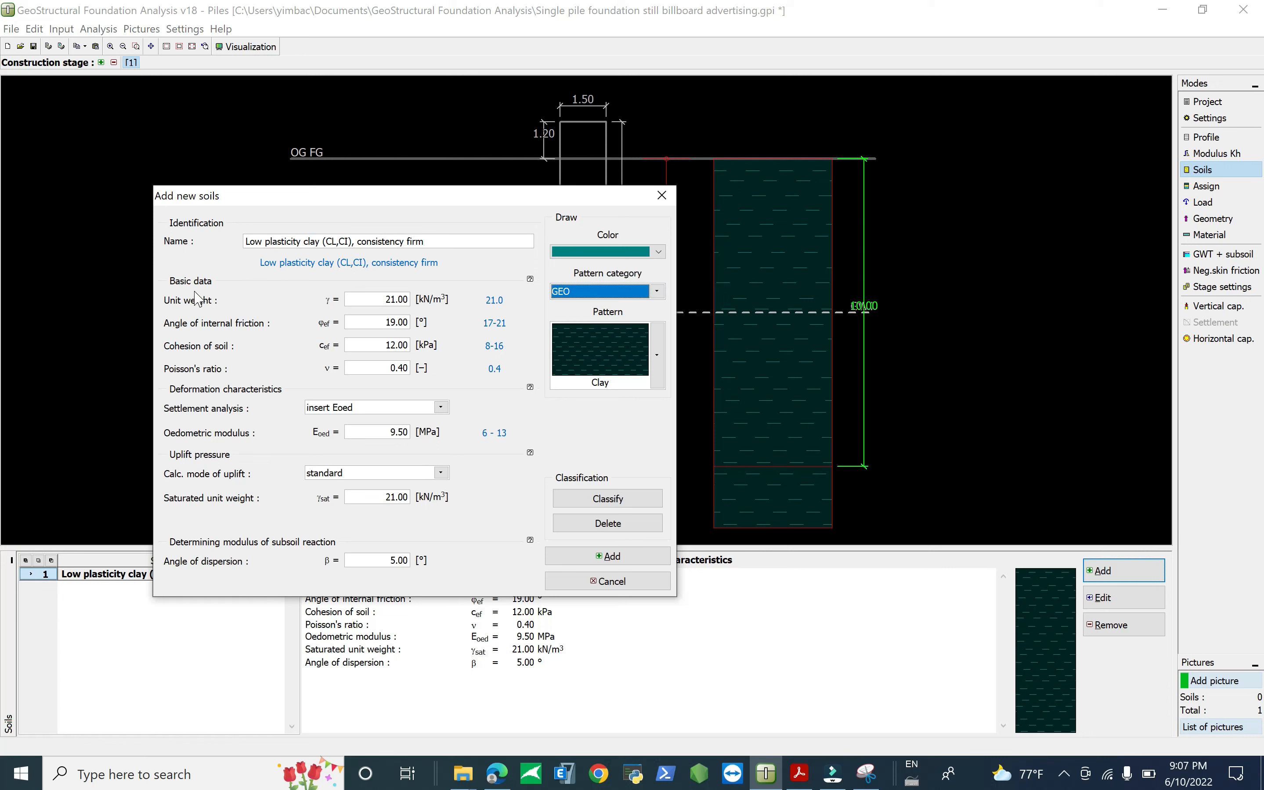
Step: Examine the new soil's unit weight, internal friction angle, cohesion, Poisson's ratio, oedometric modulus and angle of dispersion
click(365, 301)
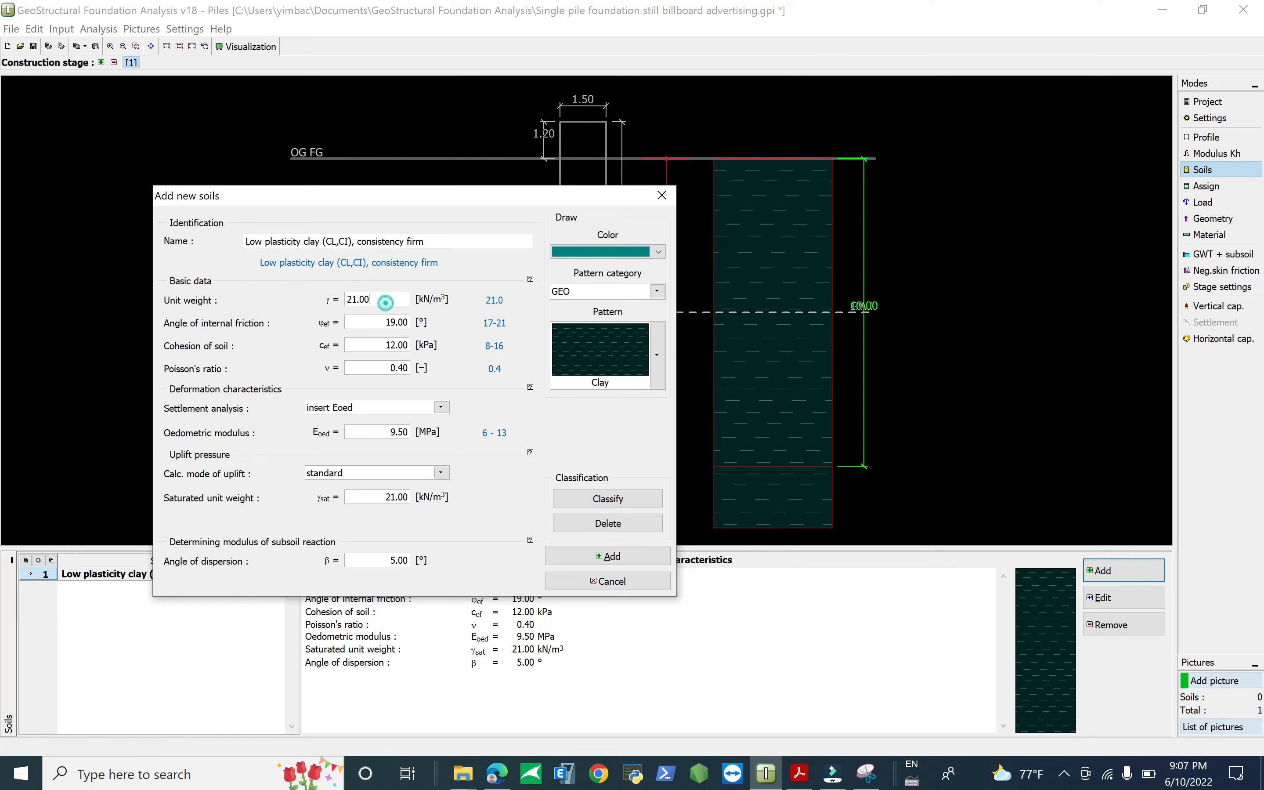
click(381, 322)
click(391, 343)
click(398, 363)
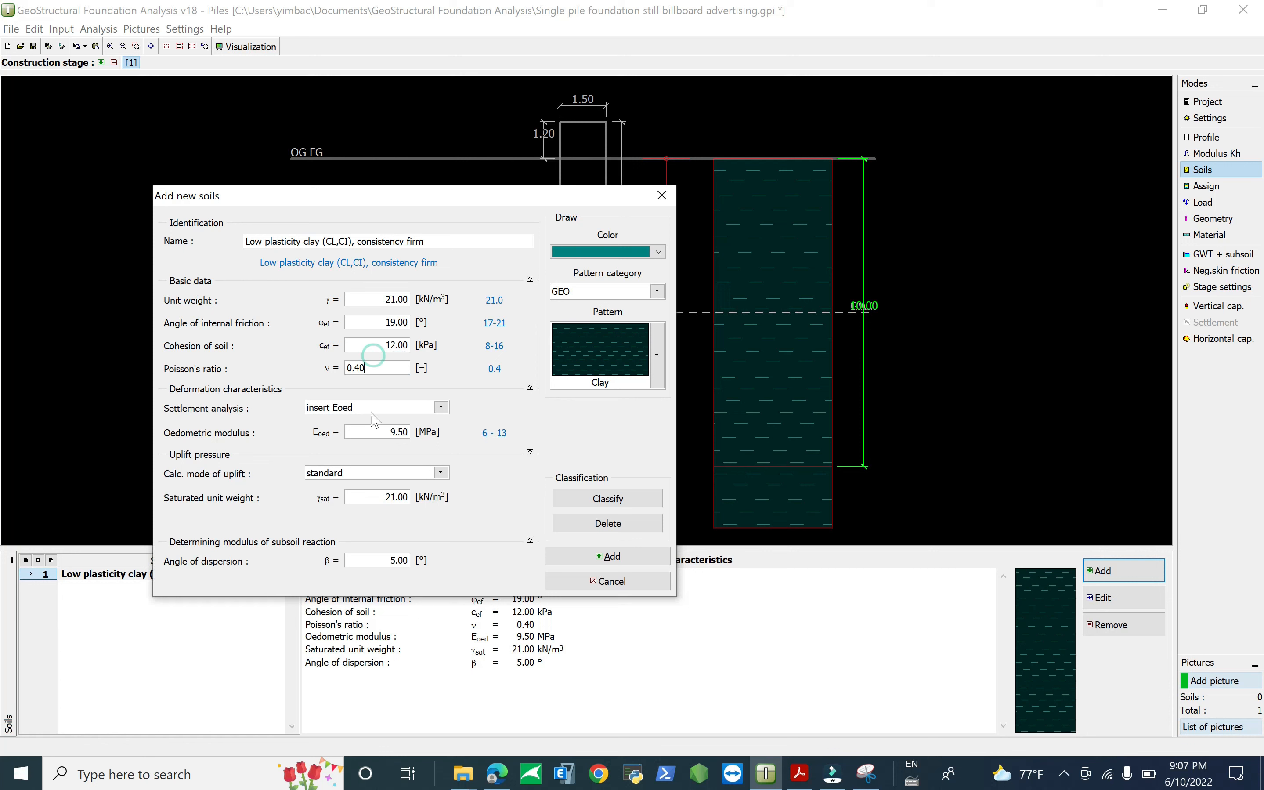
click(365, 433)
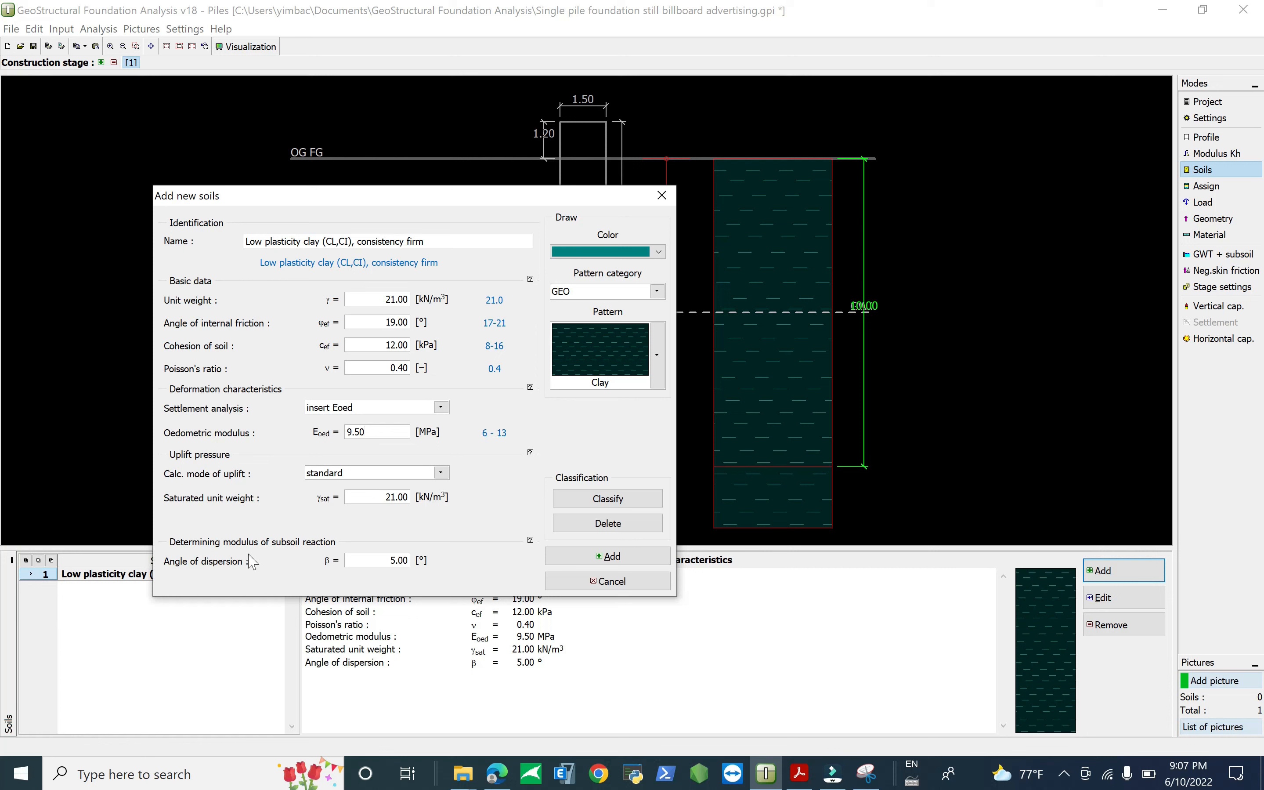
double_click(377, 560)
Step: View the standard characteristics of MG - Gravelly silt in the soil classification and leave without applying them
click(613, 509)
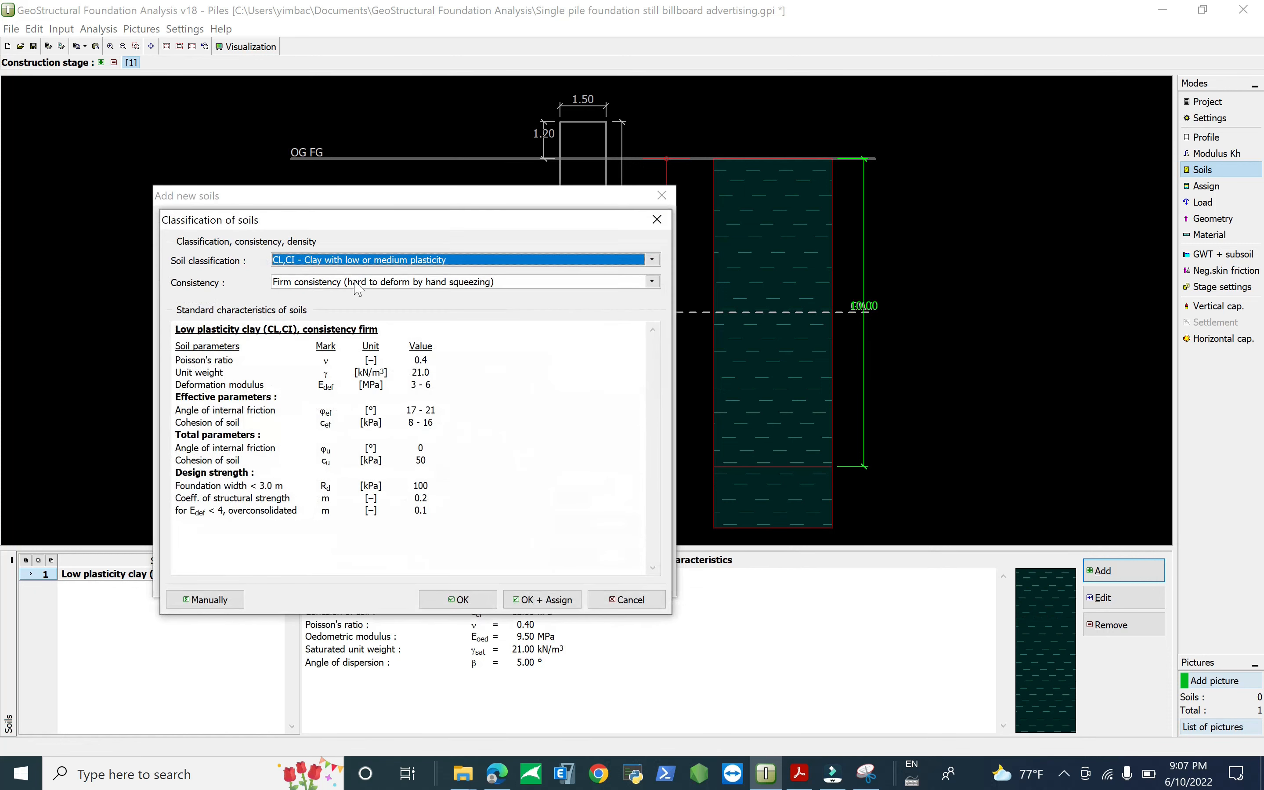
click(375, 257)
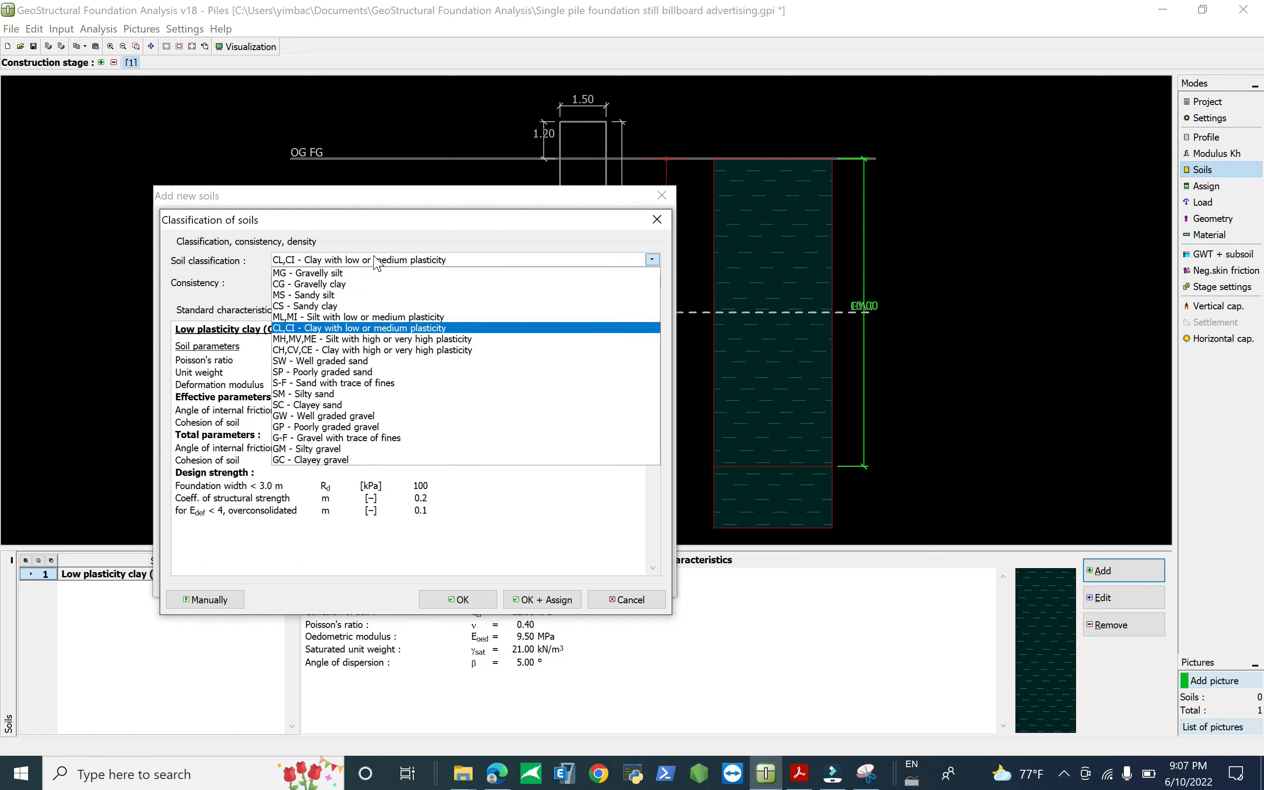
click(349, 274)
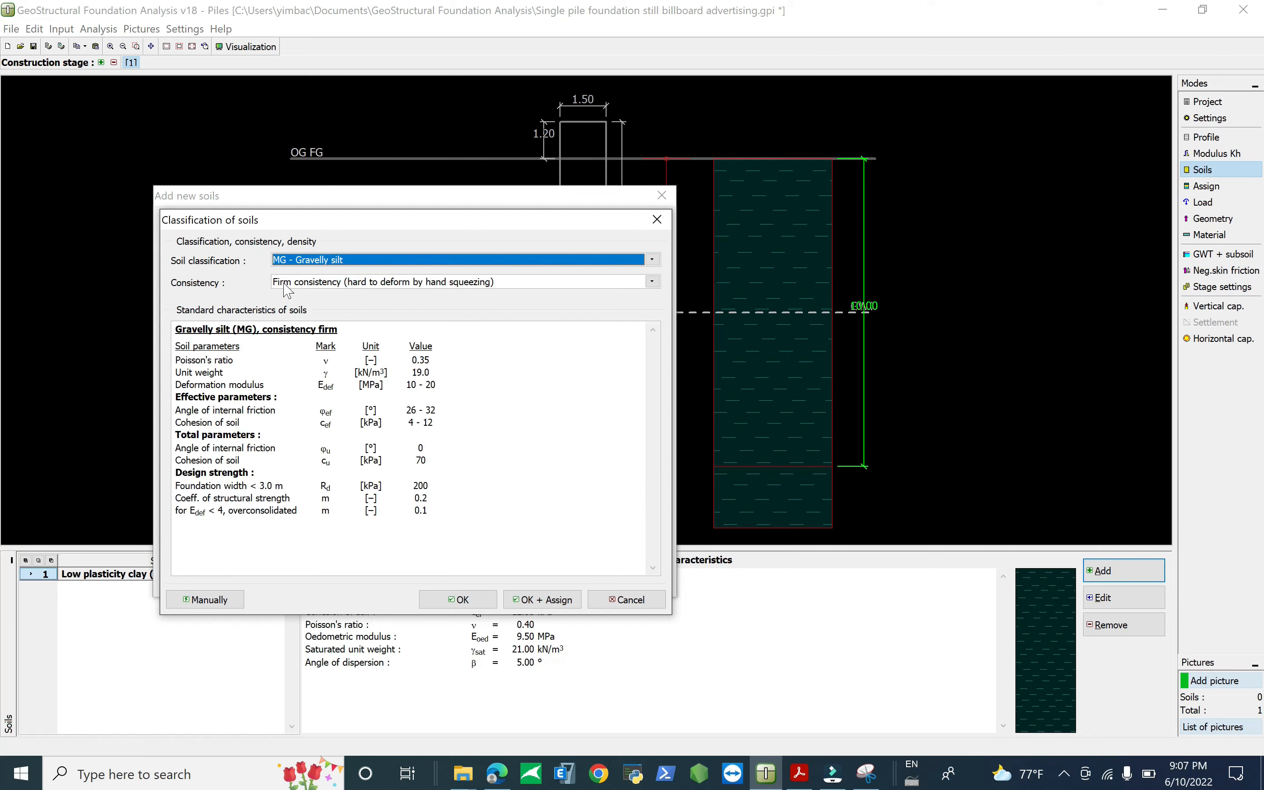
click(413, 405)
double_click(419, 373)
click(631, 605)
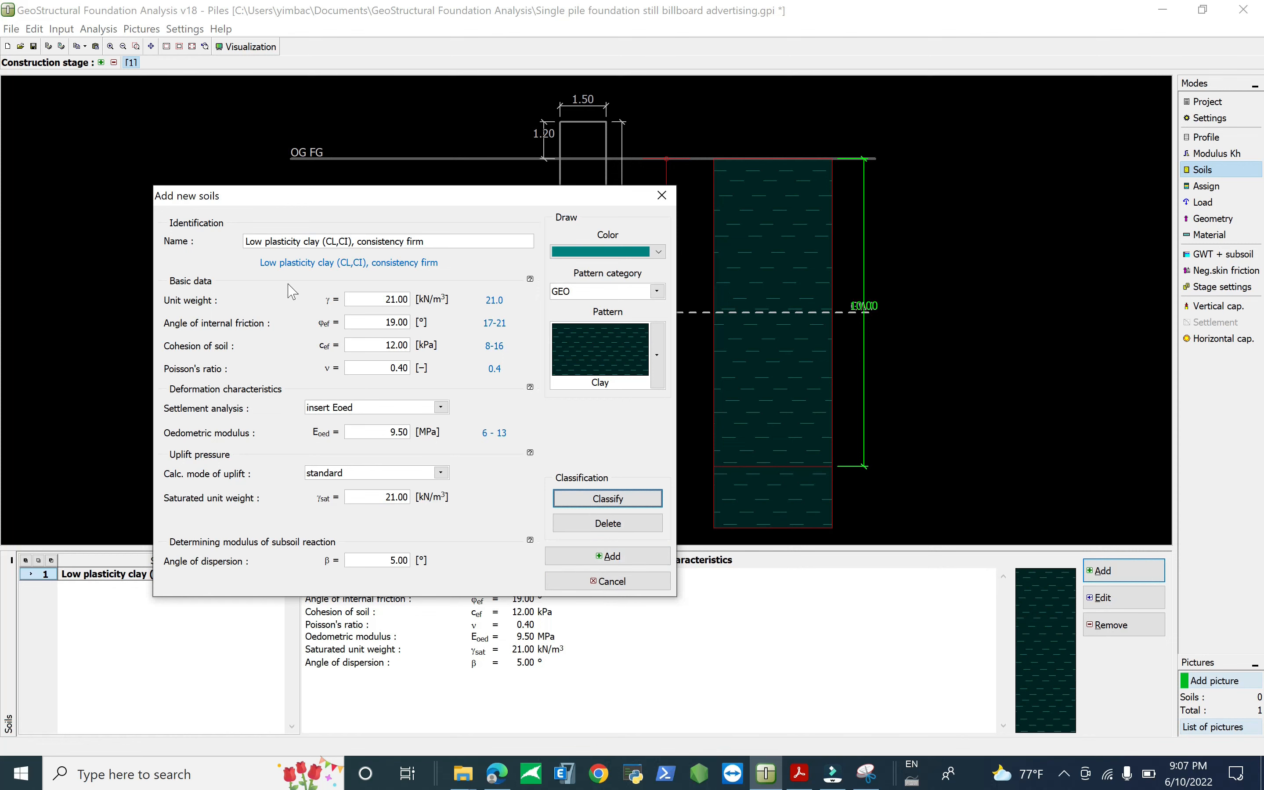
Step: Review the classification of the low or medium plasticity clay again and leave without adding a new soil
click(585, 509)
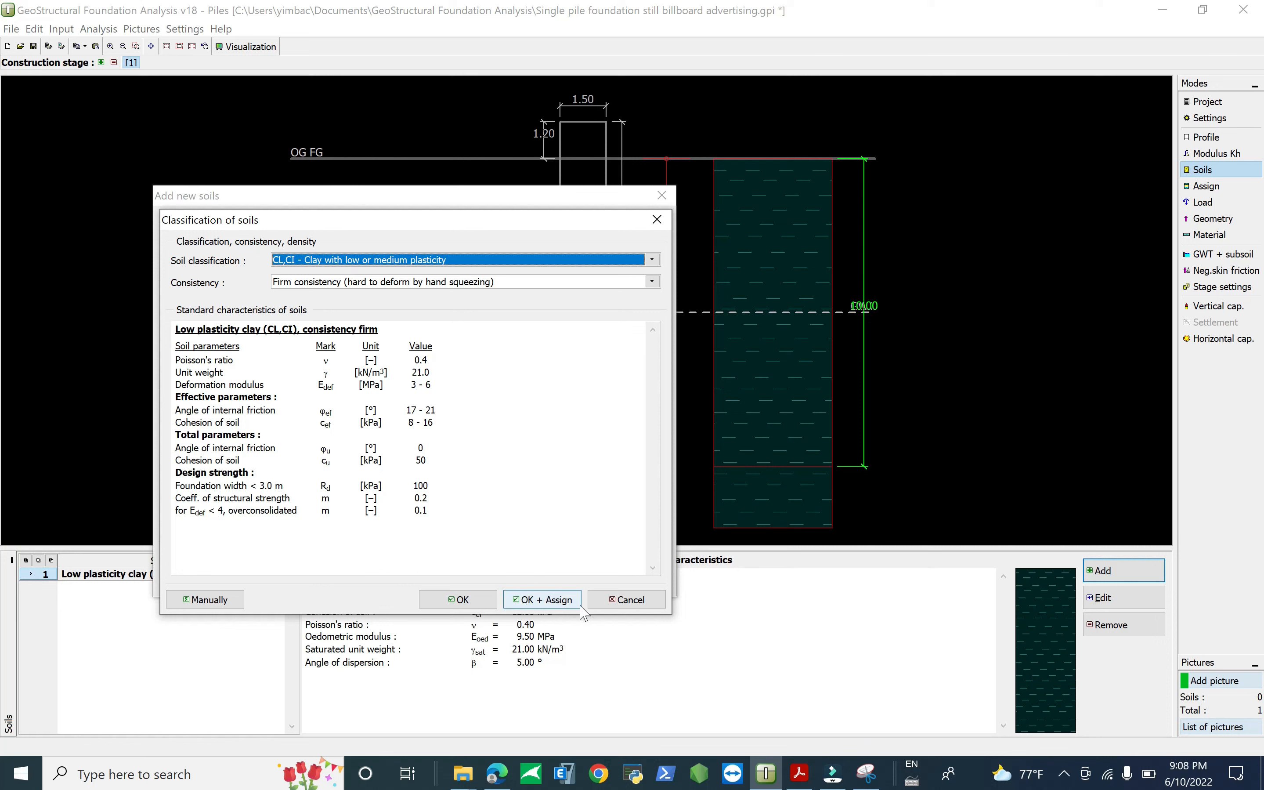
click(627, 599)
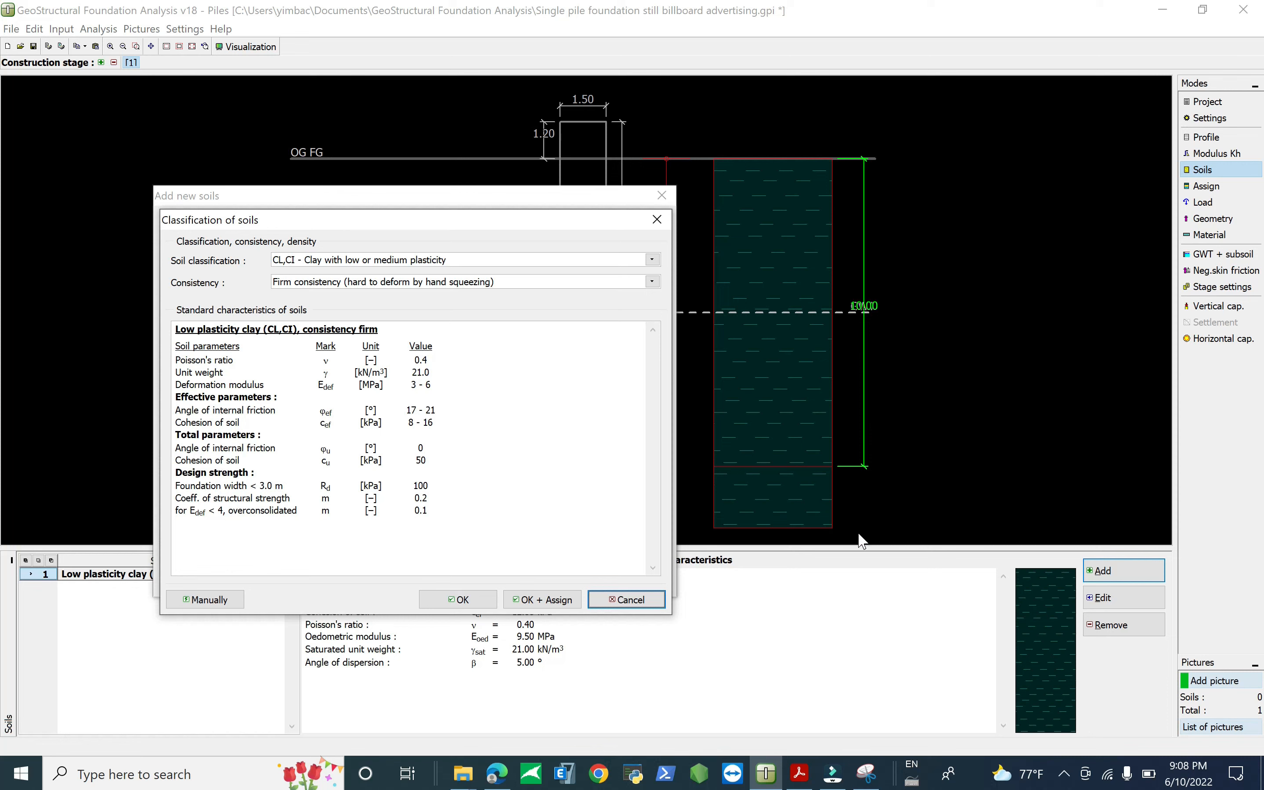
click(641, 605)
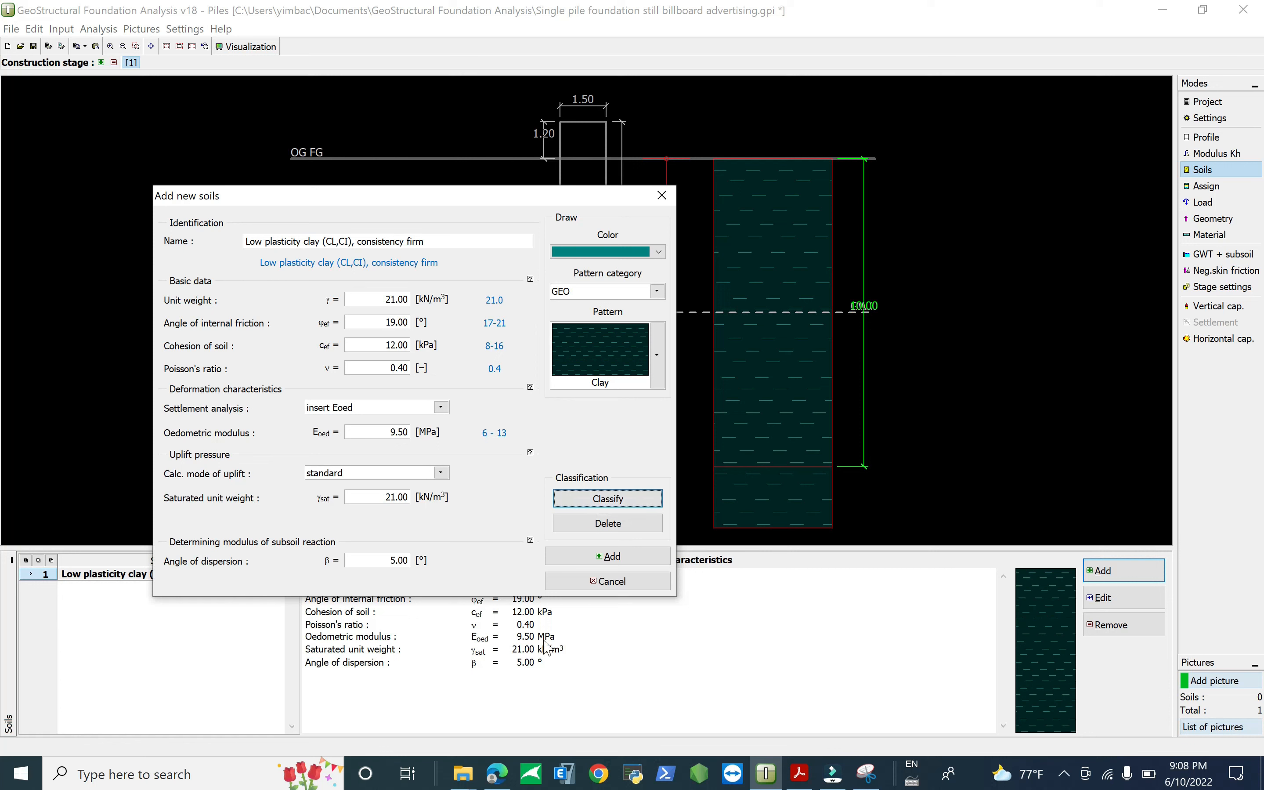
drag(554, 199, 499, 185)
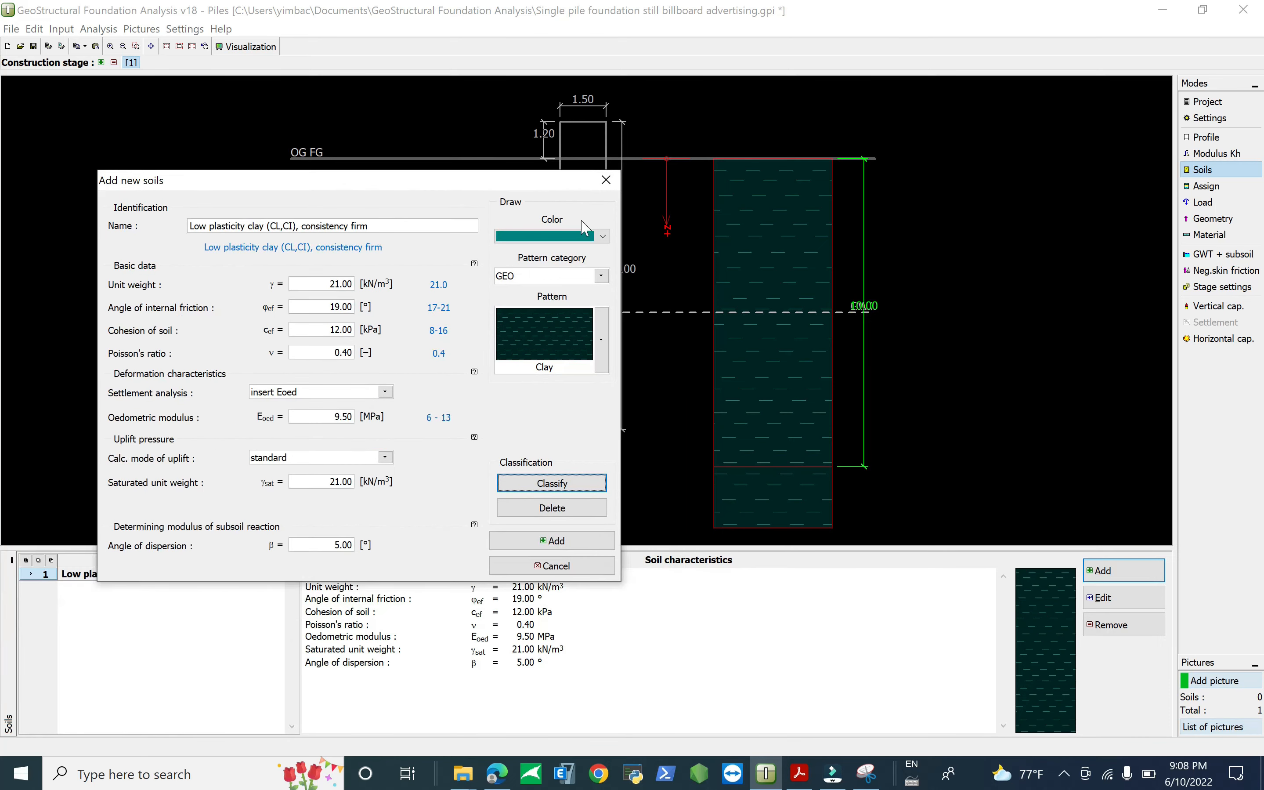
click(606, 179)
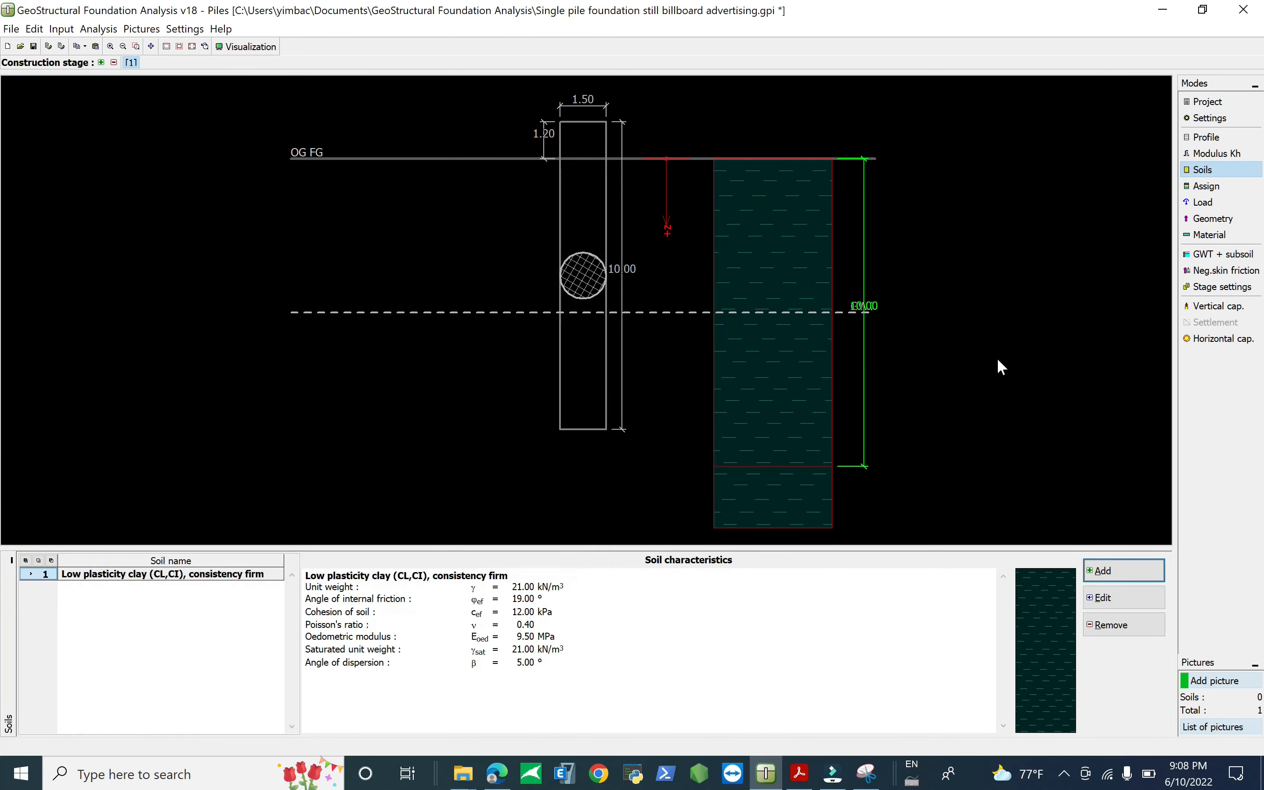
Step: Check the soils assigned to the layers and open the list of loads applied to the pile
click(1205, 185)
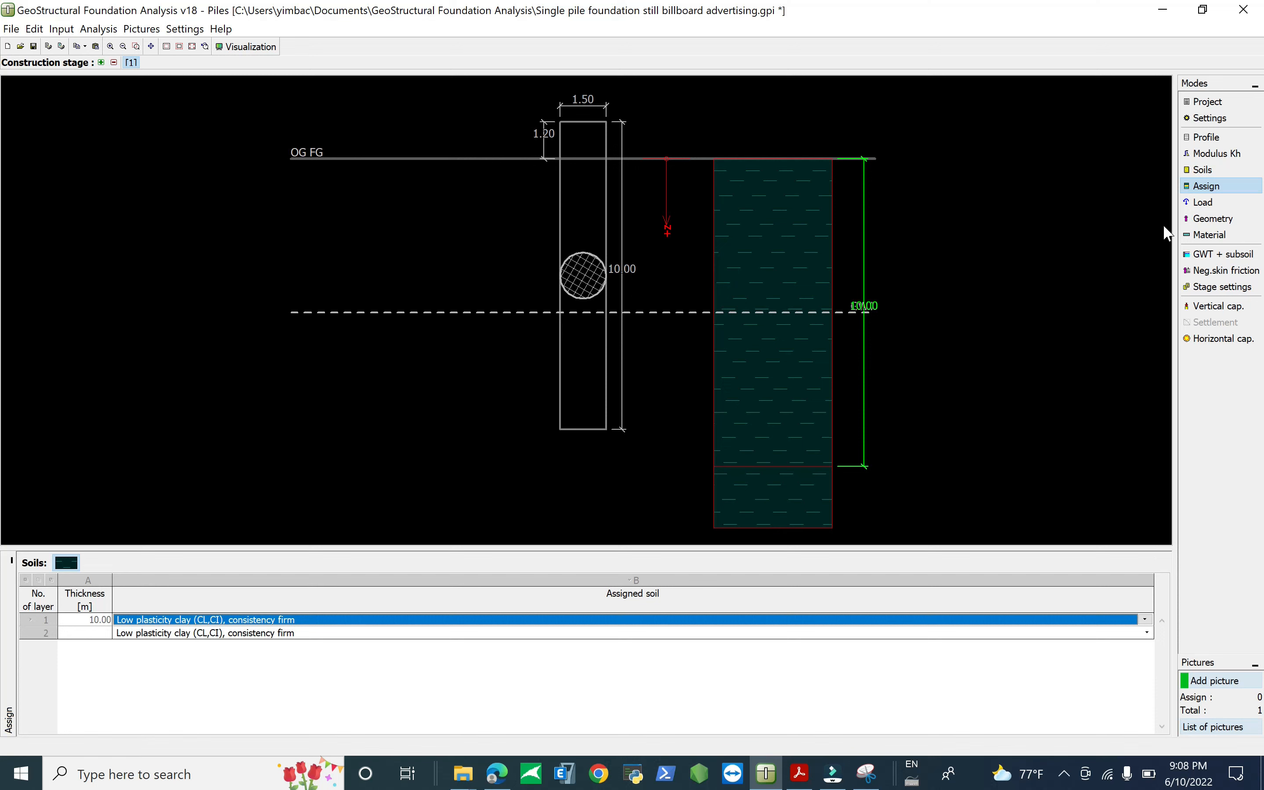
click(1204, 202)
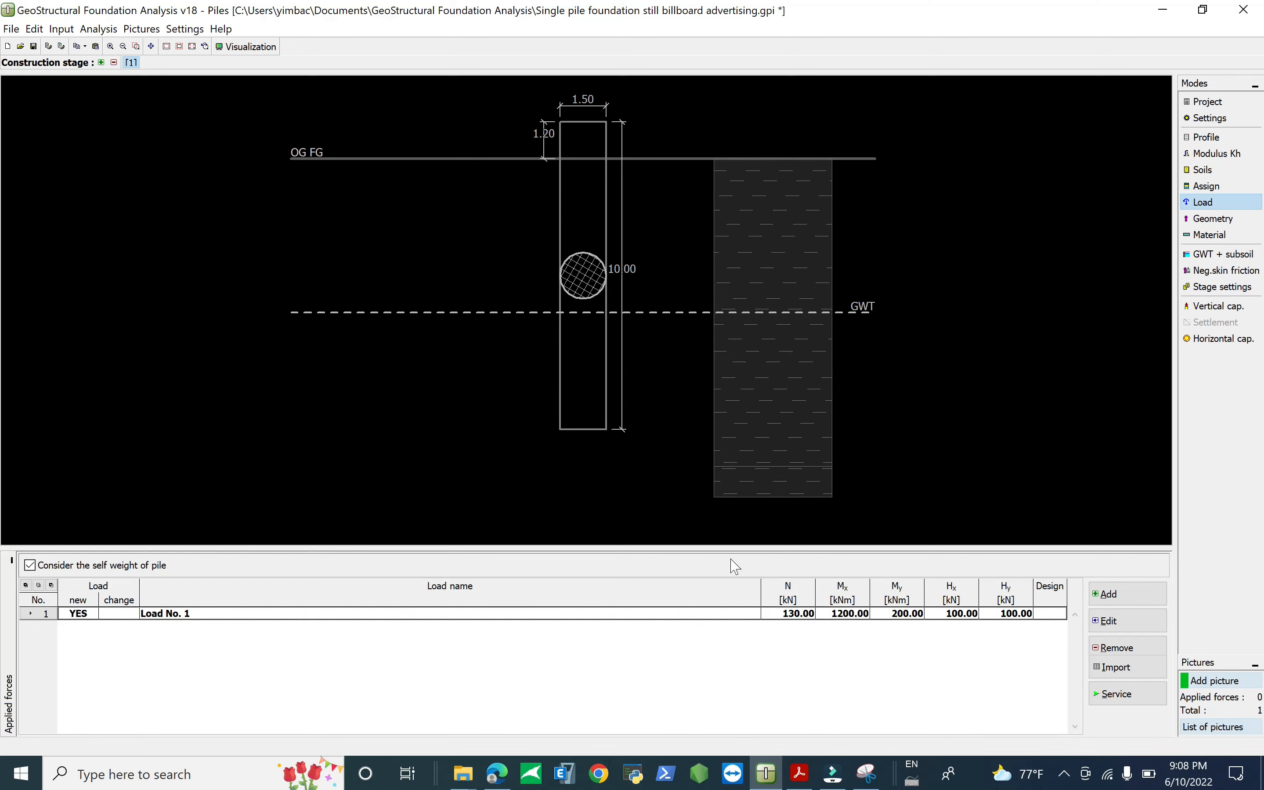
Step: Open Load No. 1 for editing and check its vertical force N
click(1128, 621)
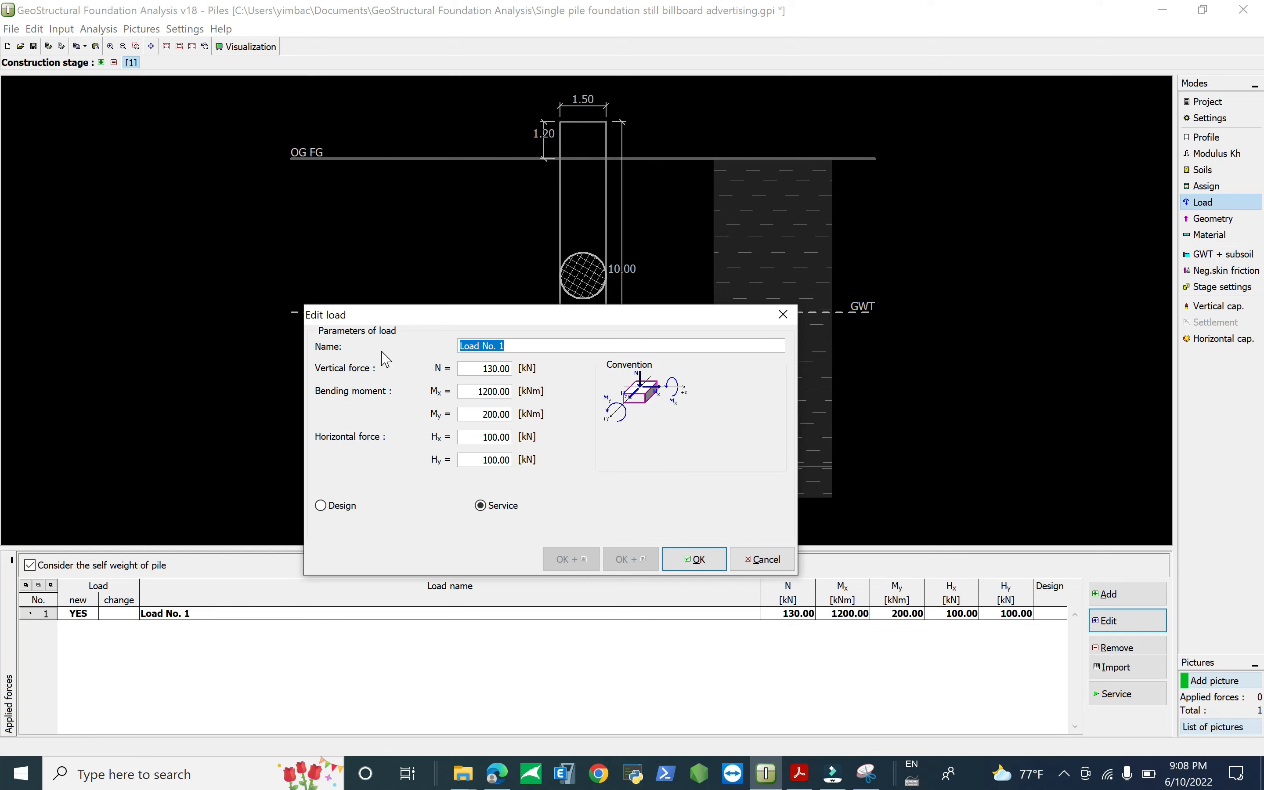
click(476, 369)
click(476, 369)
Step: Switch to YouTube Studio in the browser, show 50 videos per page and find the steel billboard advertising design series
click(495, 772)
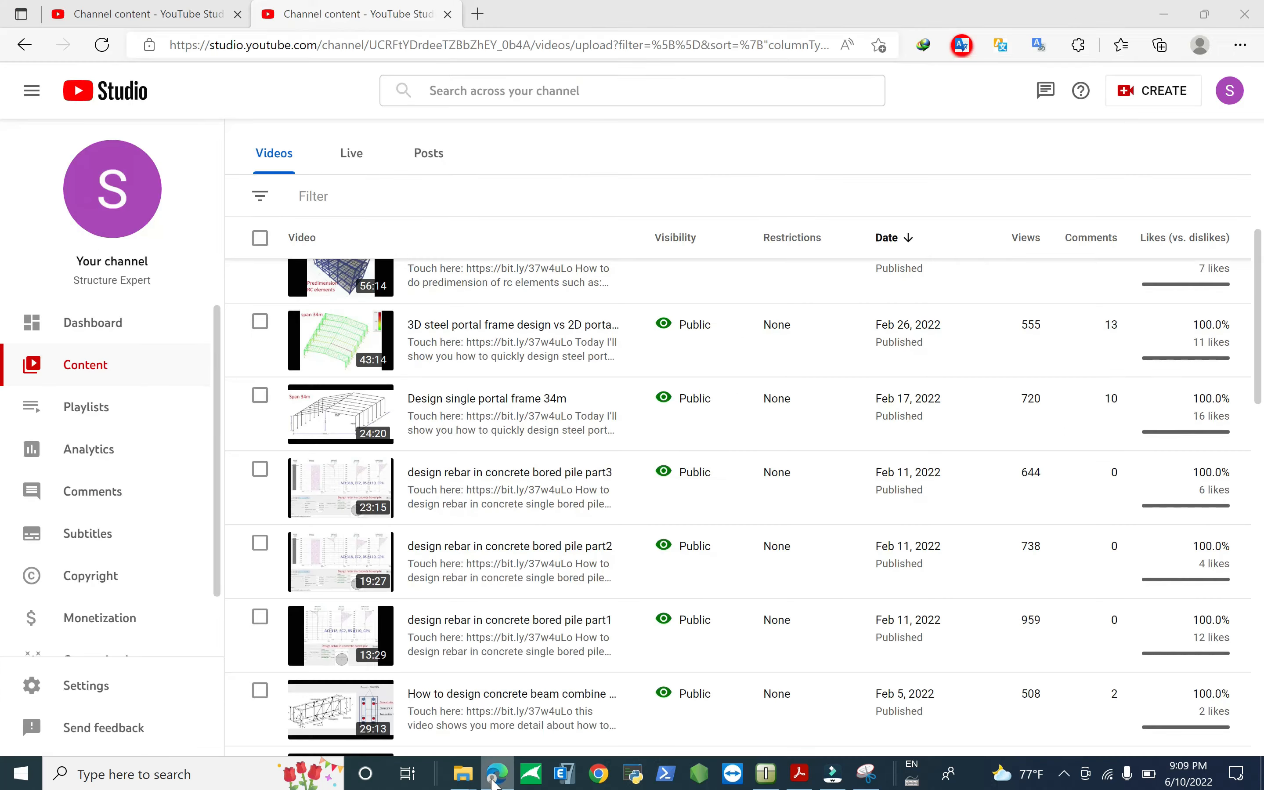
scroll(767, 502, down, 10)
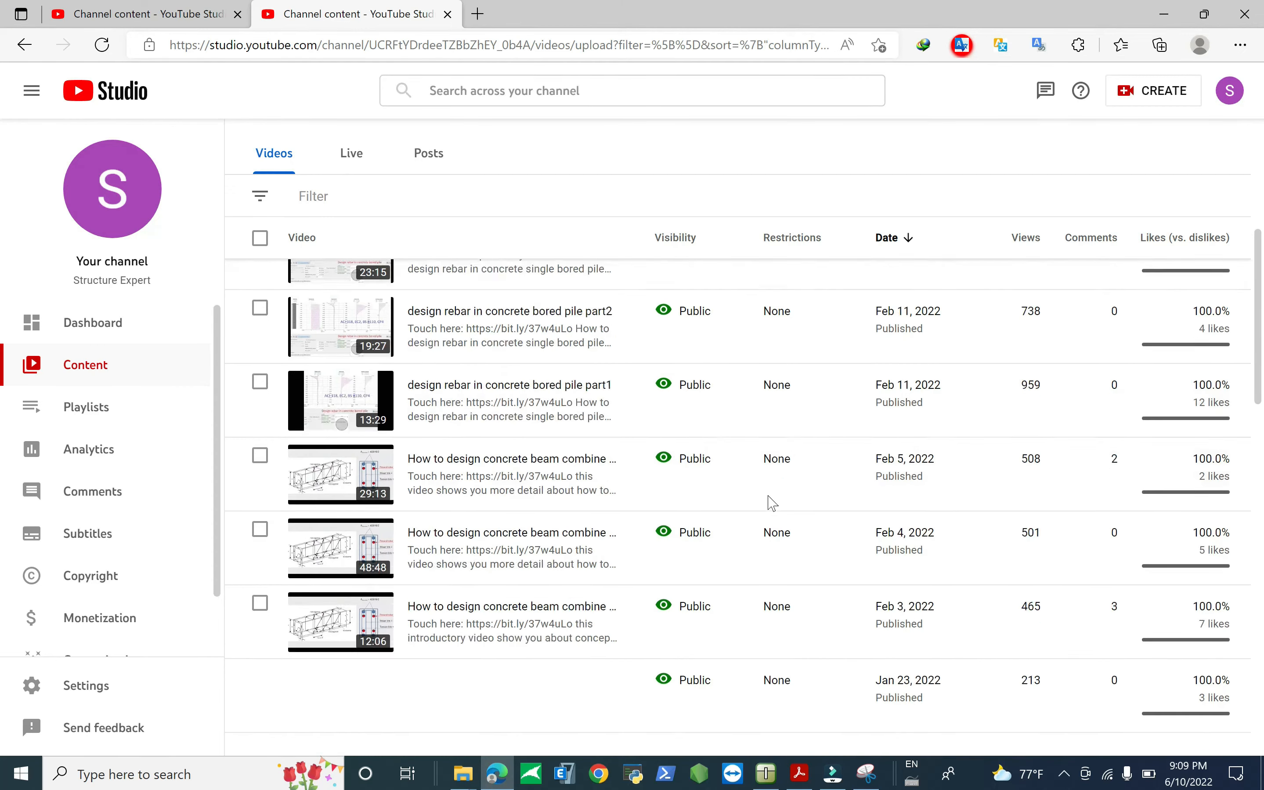
scroll(811, 529, down, 5)
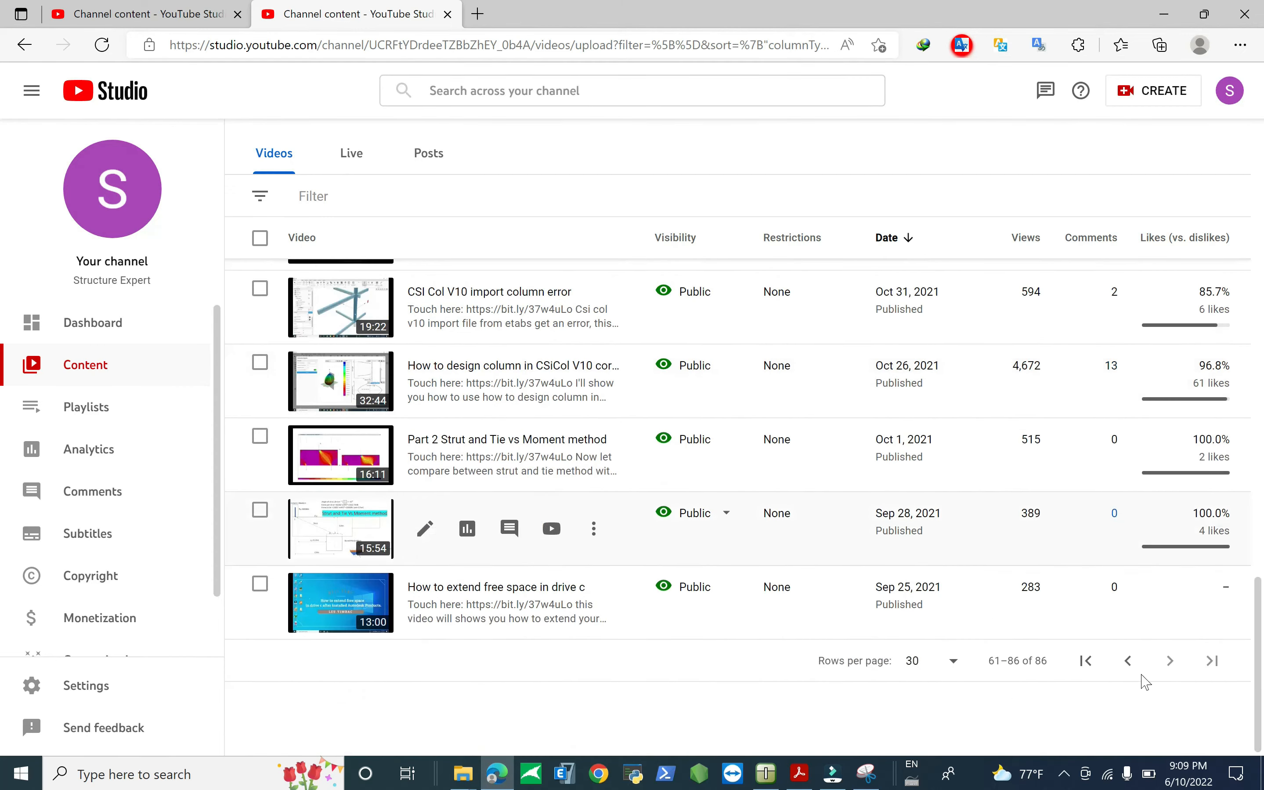
click(952, 662)
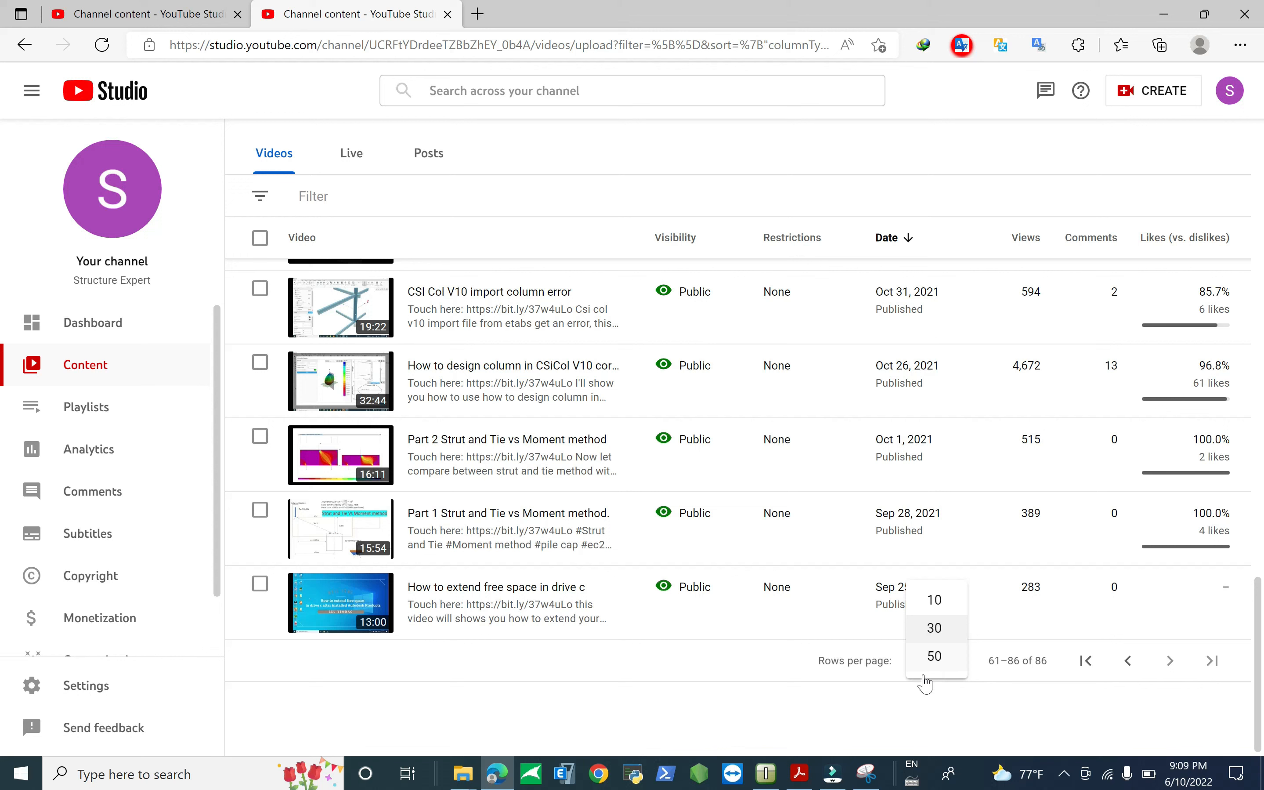
click(933, 658)
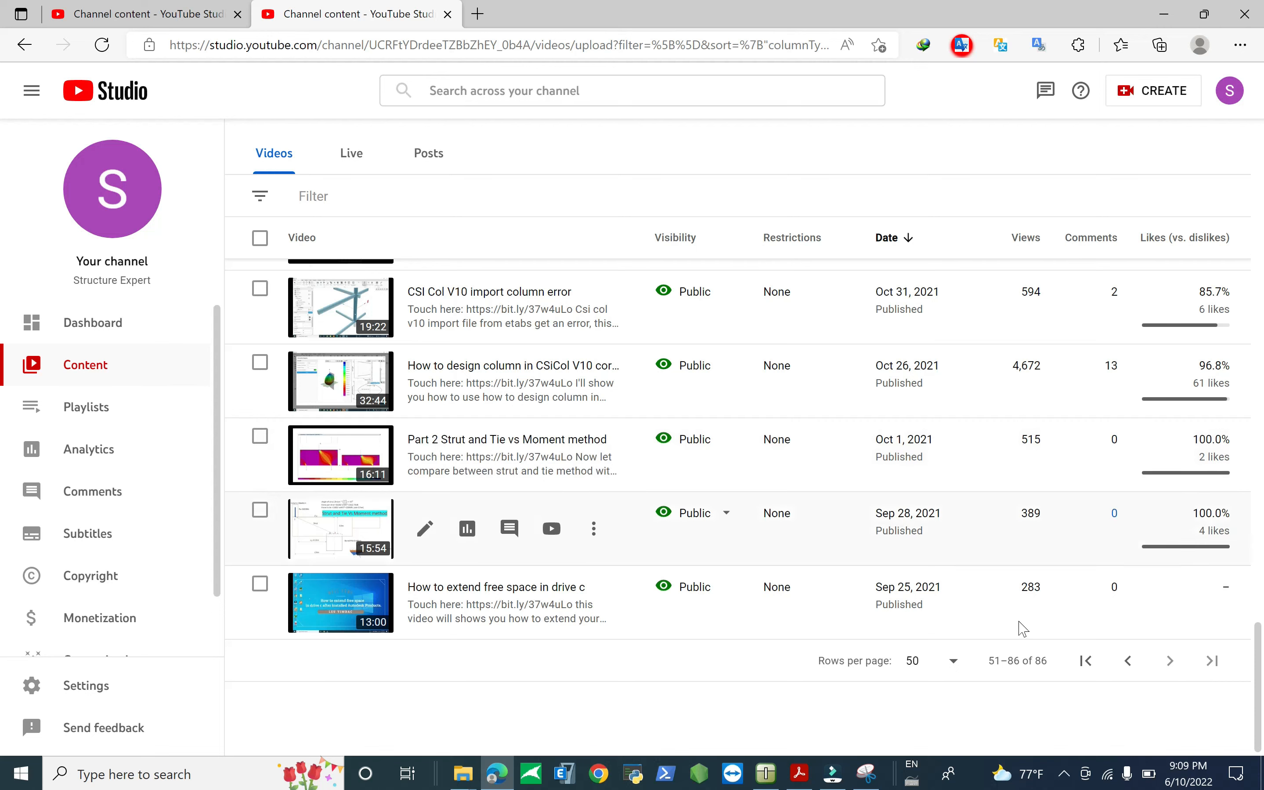
scroll(919, 632, up, 5)
scroll(856, 511, down, 10)
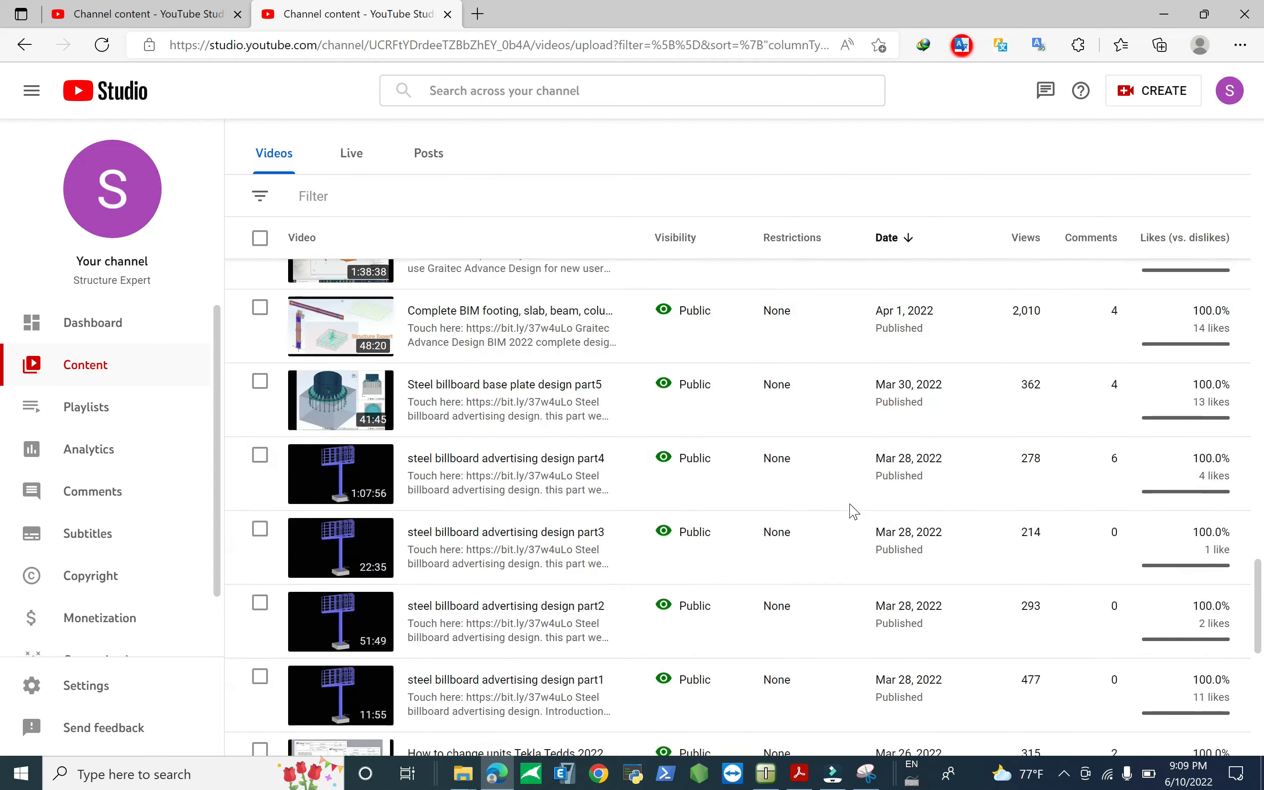
scroll(375, 500, up, 4)
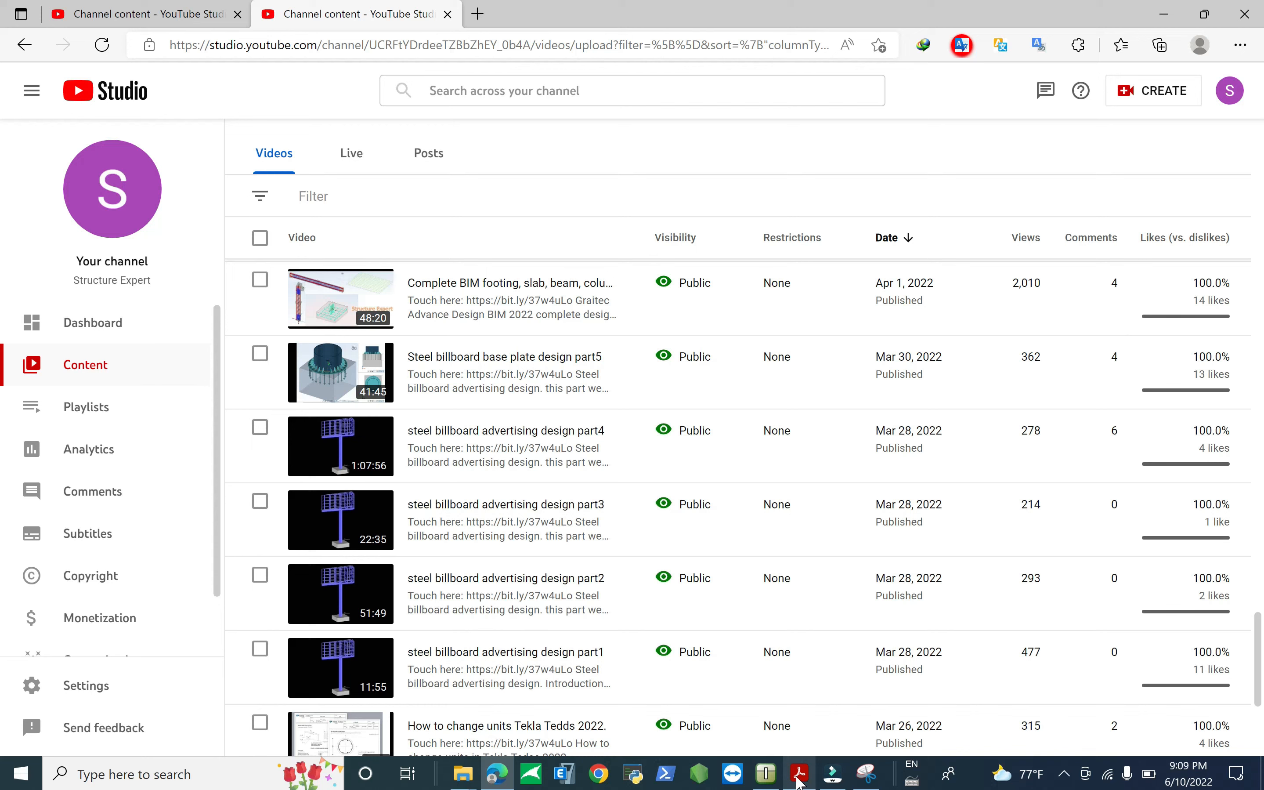
Step: Return to the load parameters in GeoStructural Foundation Analysis, check bending moment Mx, and briefly revisit the billboard videos in the browser
mouse_move(769, 781)
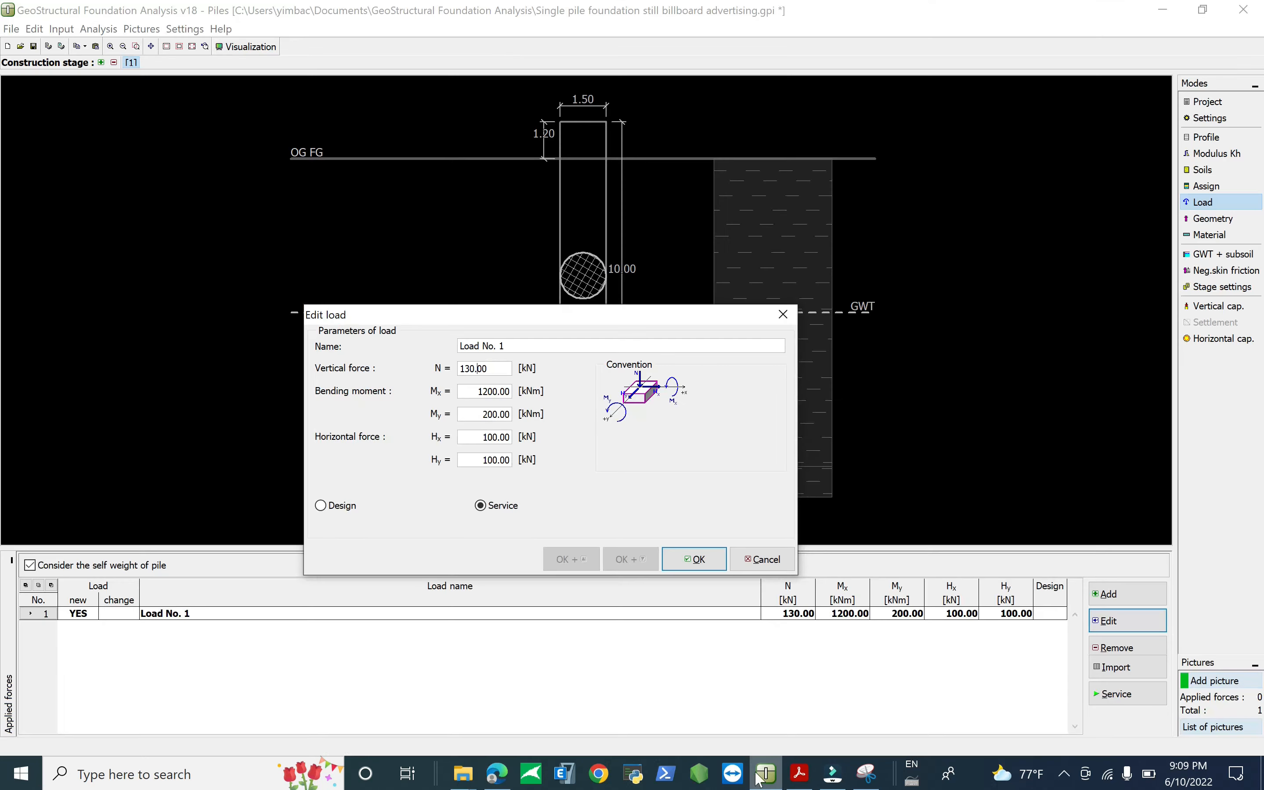
click(768, 777)
click(475, 390)
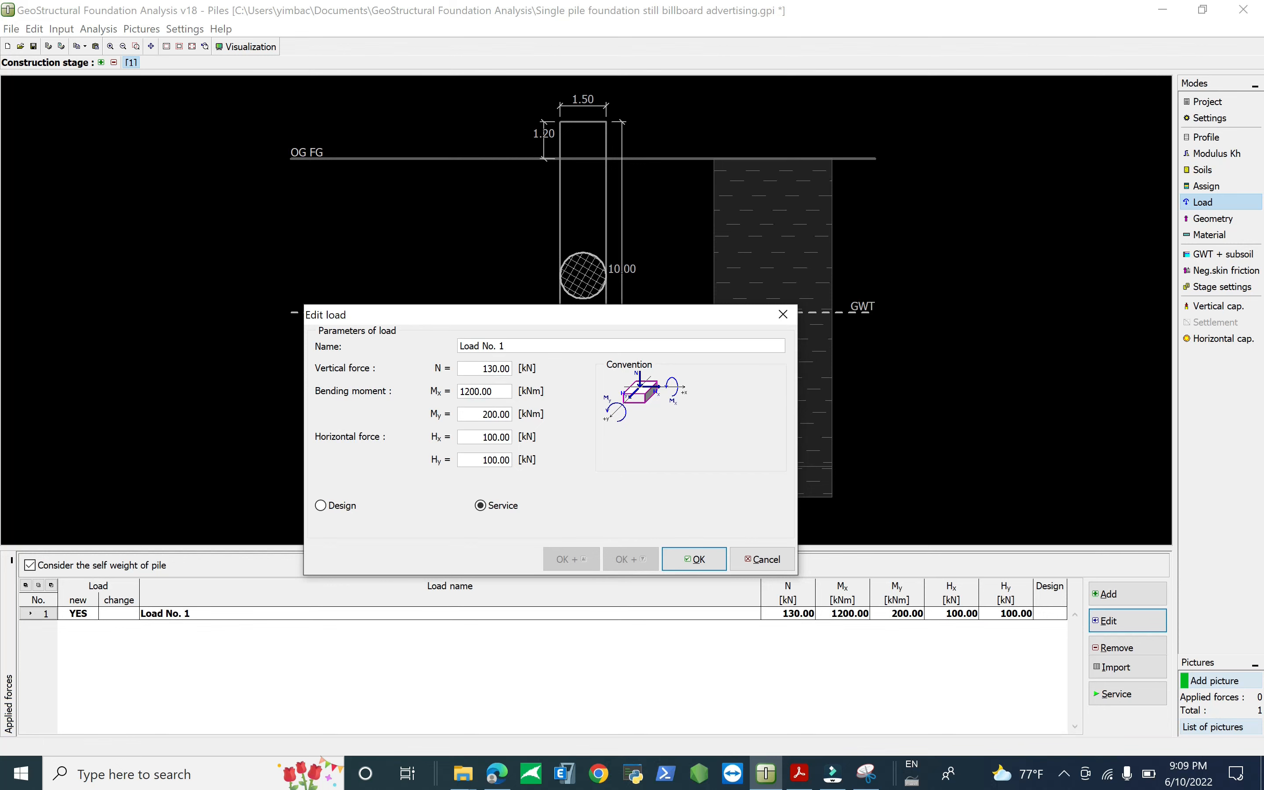
click(497, 774)
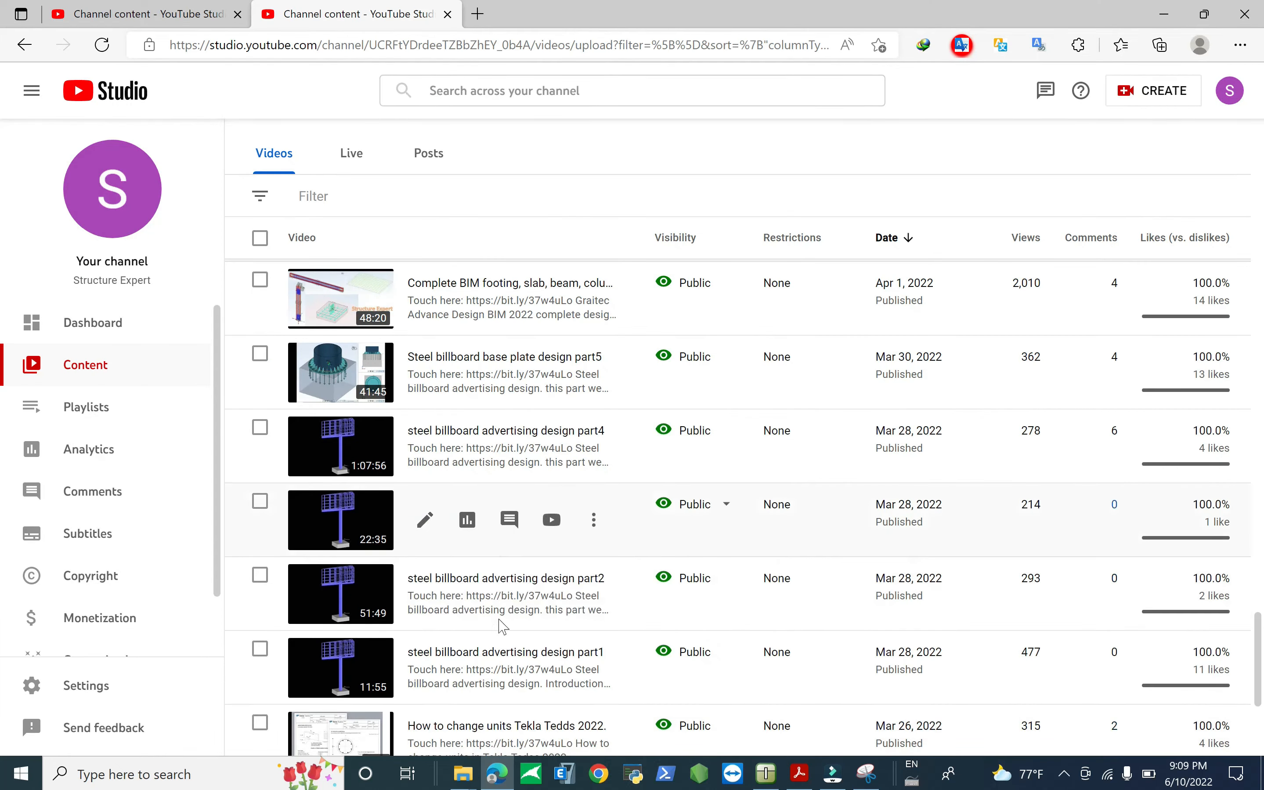
key(alt+Tab)
Step: Review the vertical force N and the bending moments Mx and My of Load No. 1
double_click(480, 369)
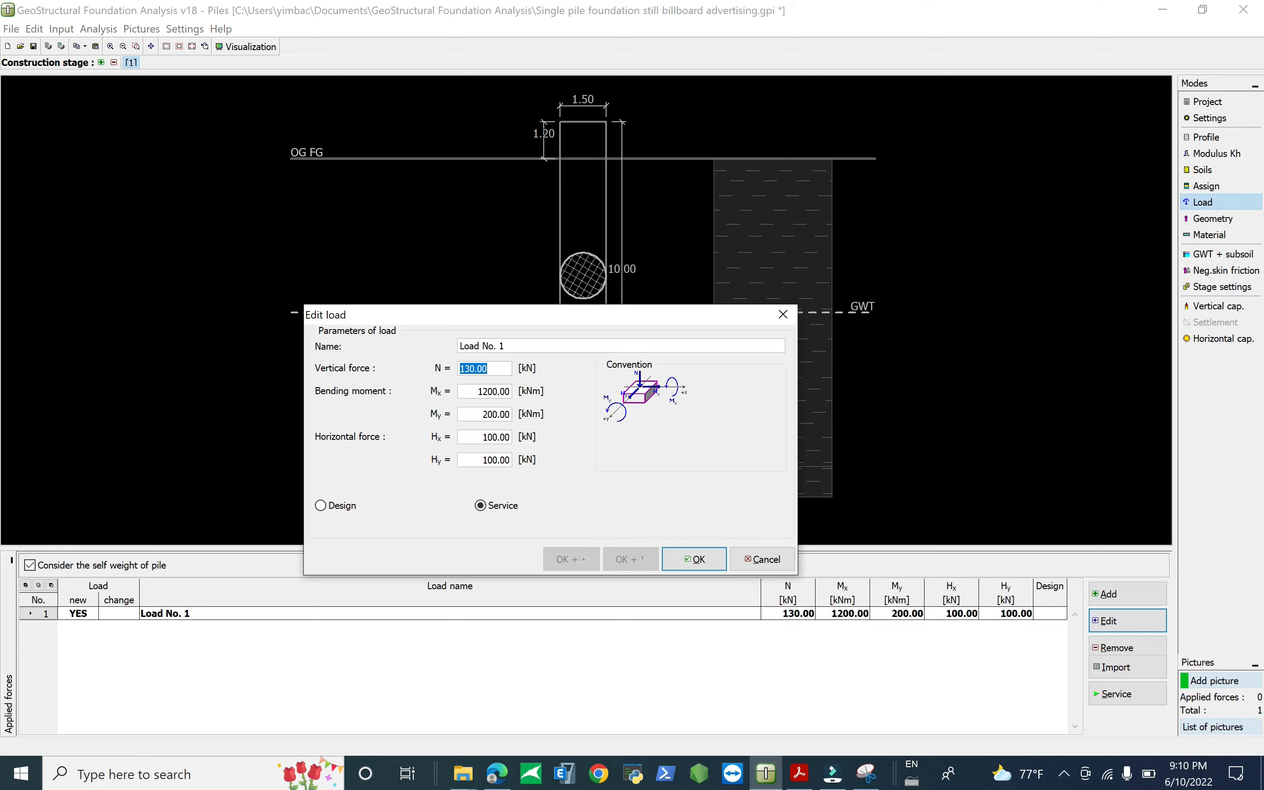
click(488, 368)
click(476, 391)
click(498, 392)
click(474, 414)
click(491, 390)
click(491, 414)
click(479, 390)
key(Tab)
click(486, 390)
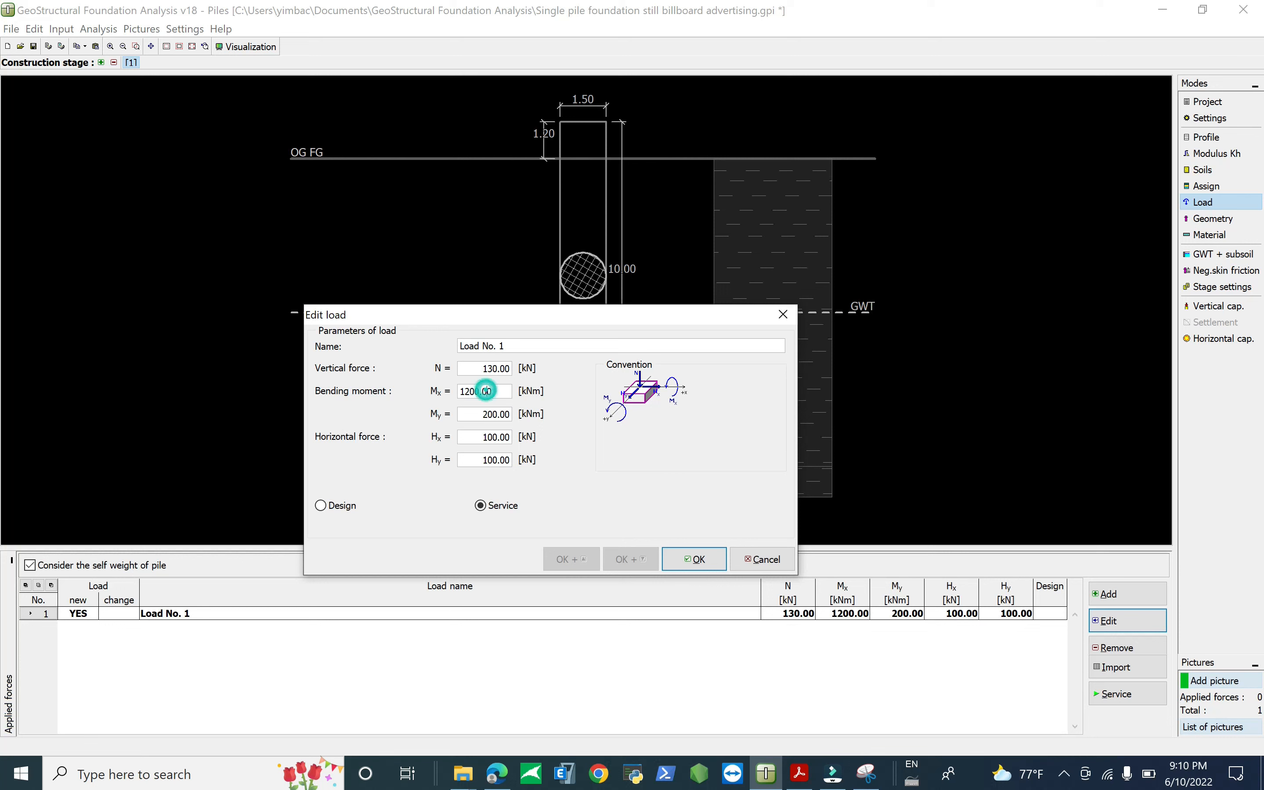
double_click(493, 391)
key(Tab)
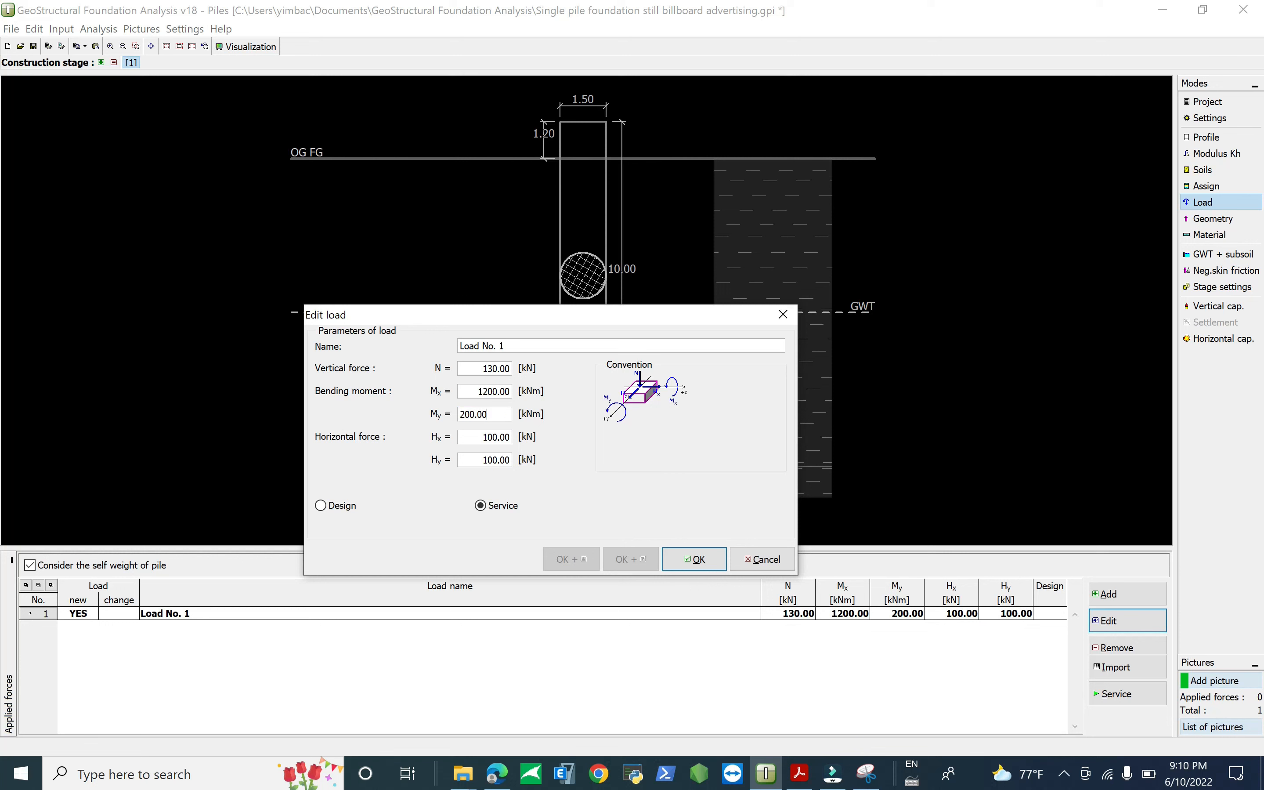
Step: Review the horizontal forces Hx and Hy of Load No. 1 and accept the load parameters without changing them
key(Tab)
key(Tab)
click(487, 437)
click(483, 368)
click(473, 437)
click(475, 459)
click(692, 560)
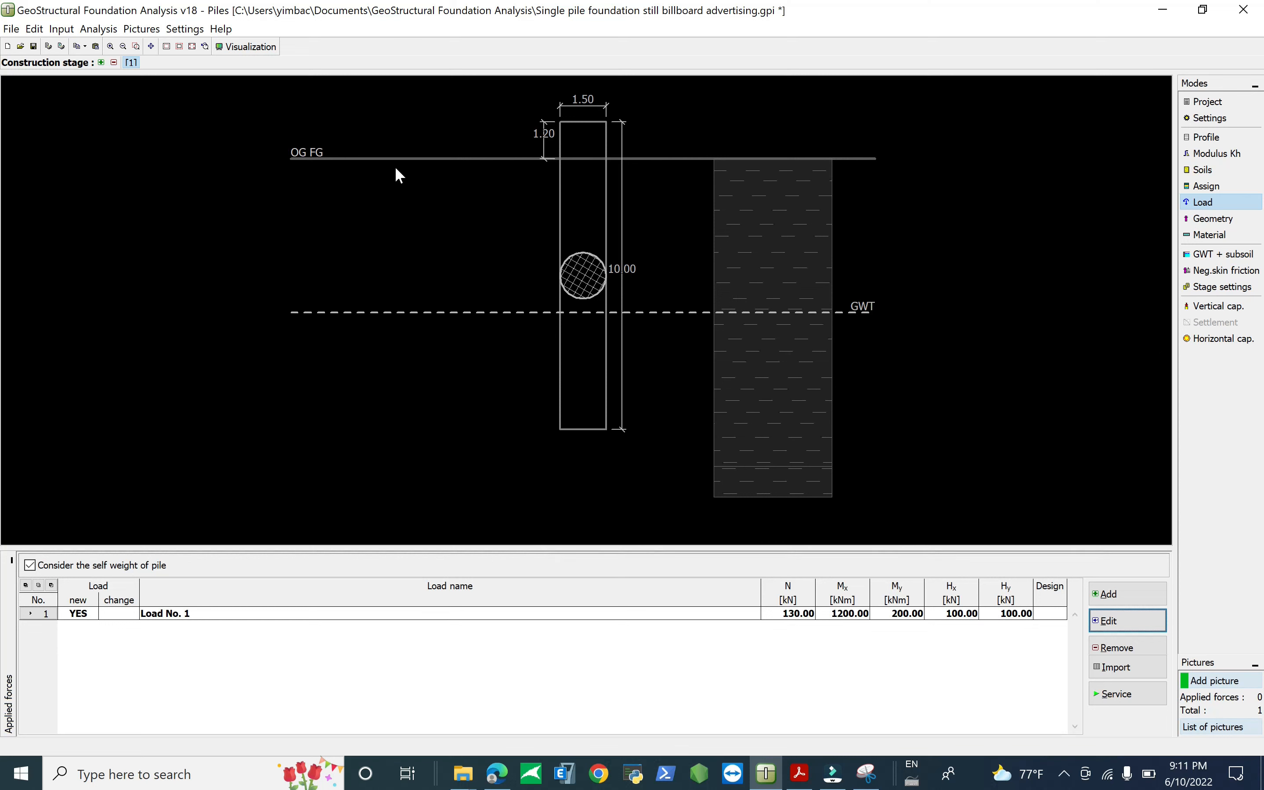
Step: Open the pile geometry settings and view the available pile cross-section types
click(1210, 219)
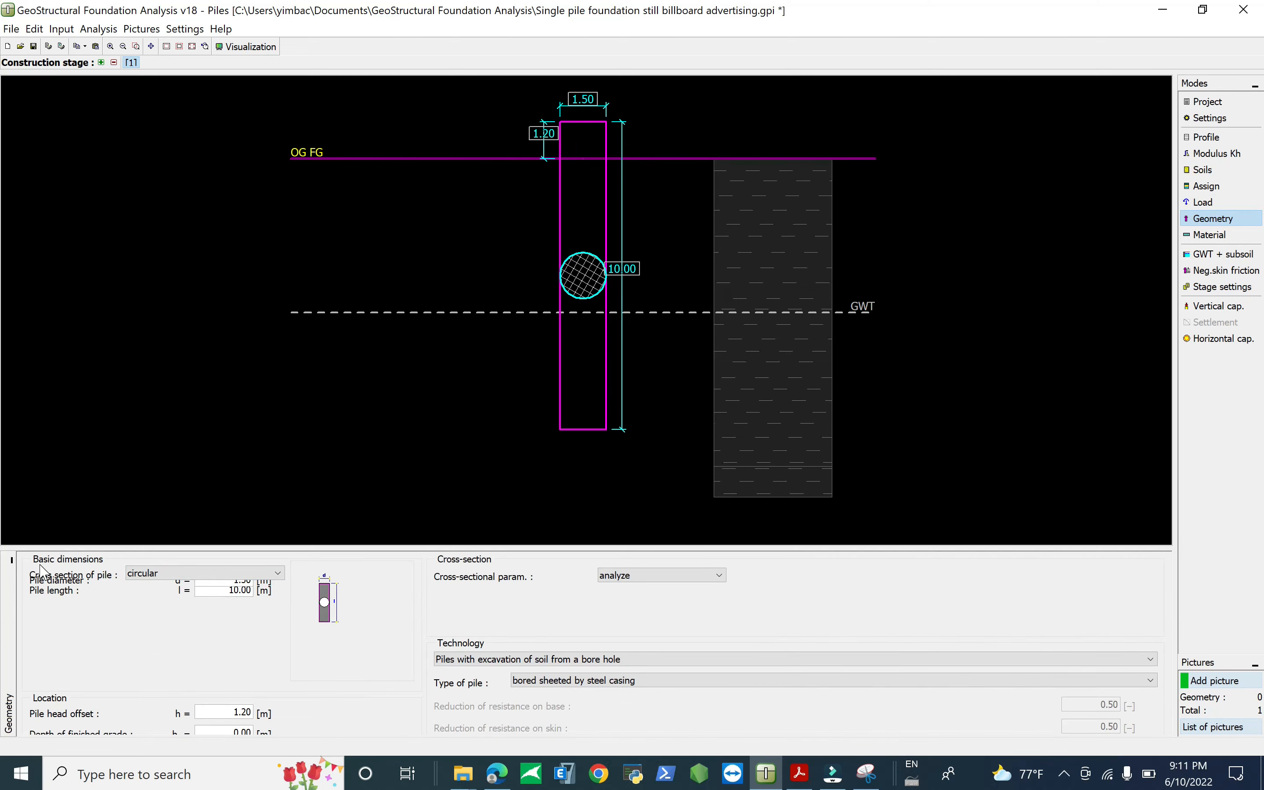
click(211, 574)
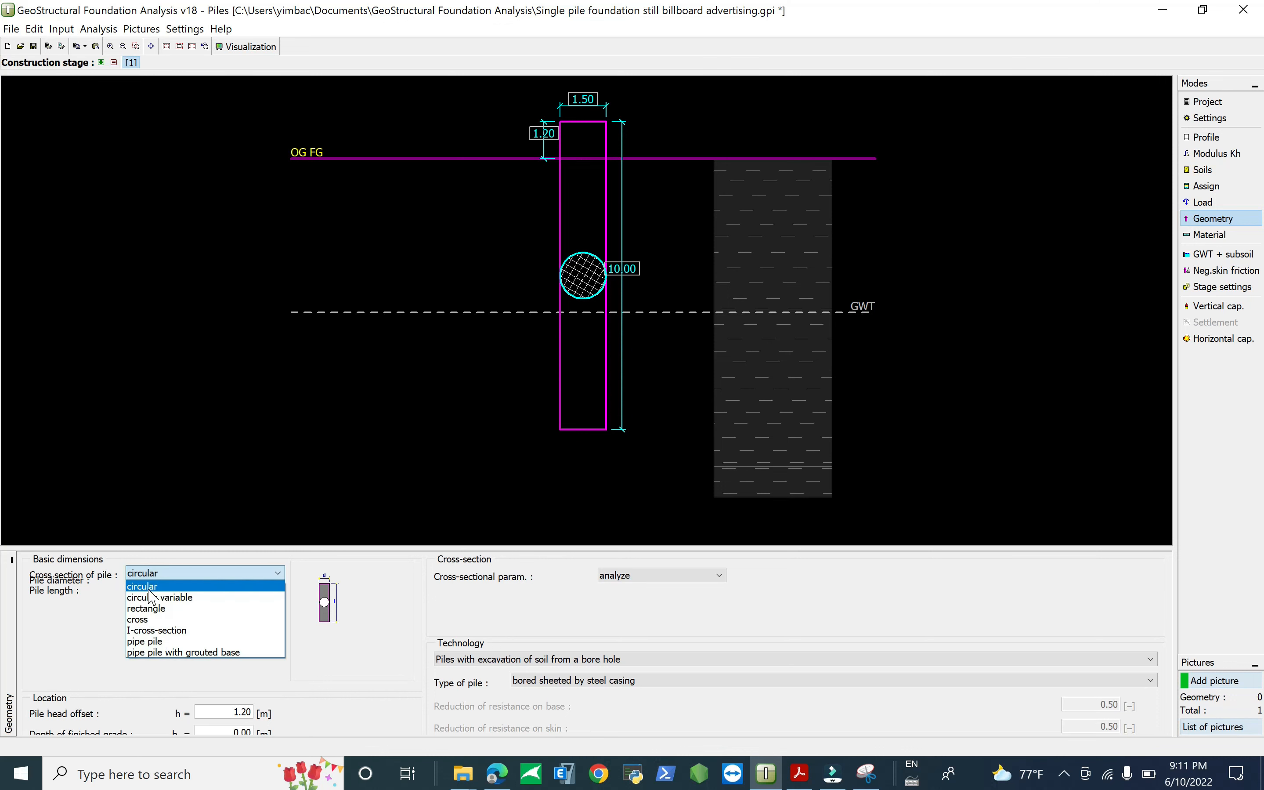